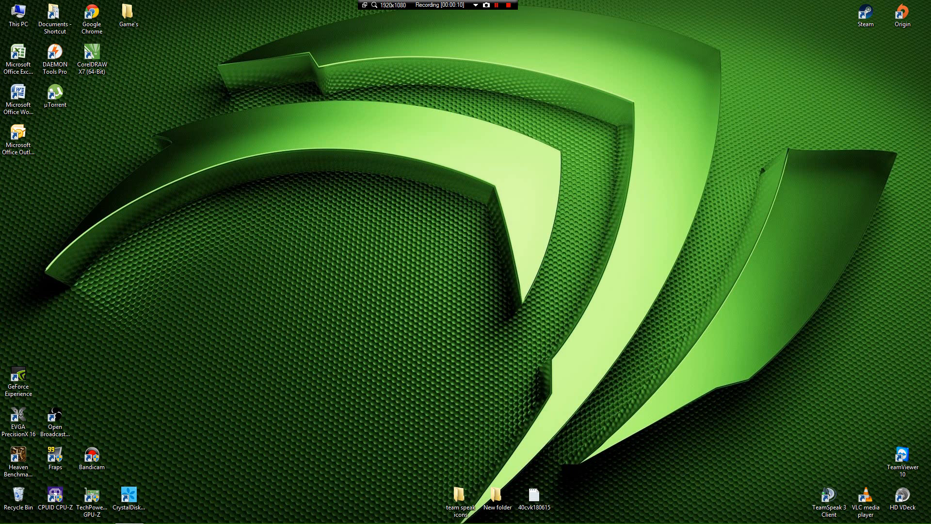
Step: Launch Google Chrome and search for teamspeak3 from the address bar
double_click(91, 18)
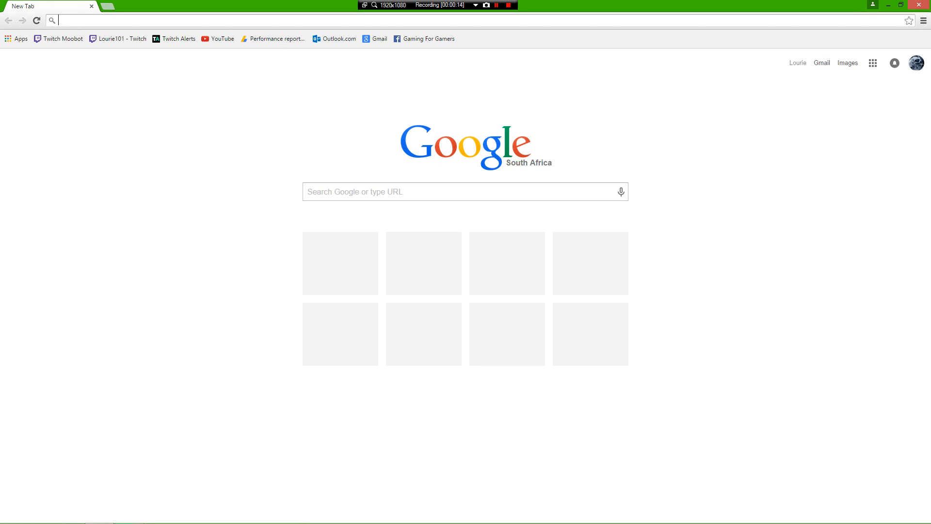
text(teamsp)
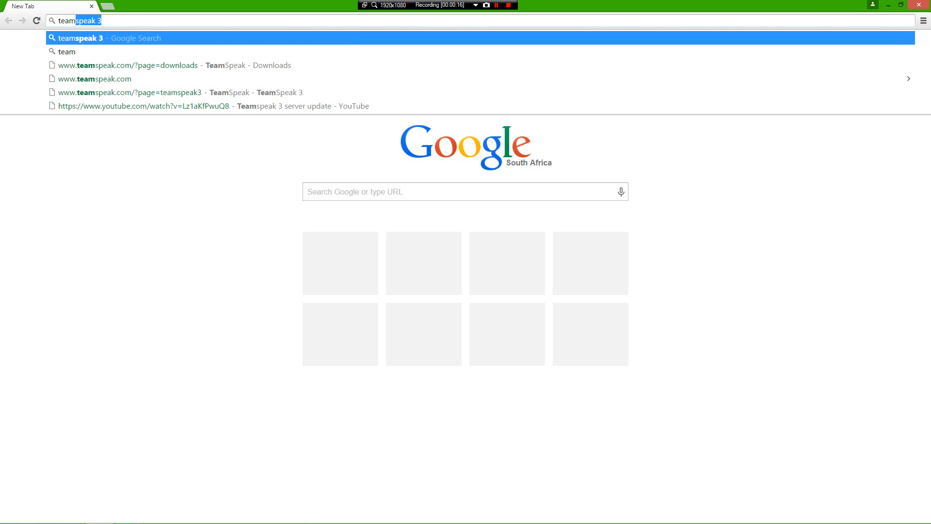
text(eak3)
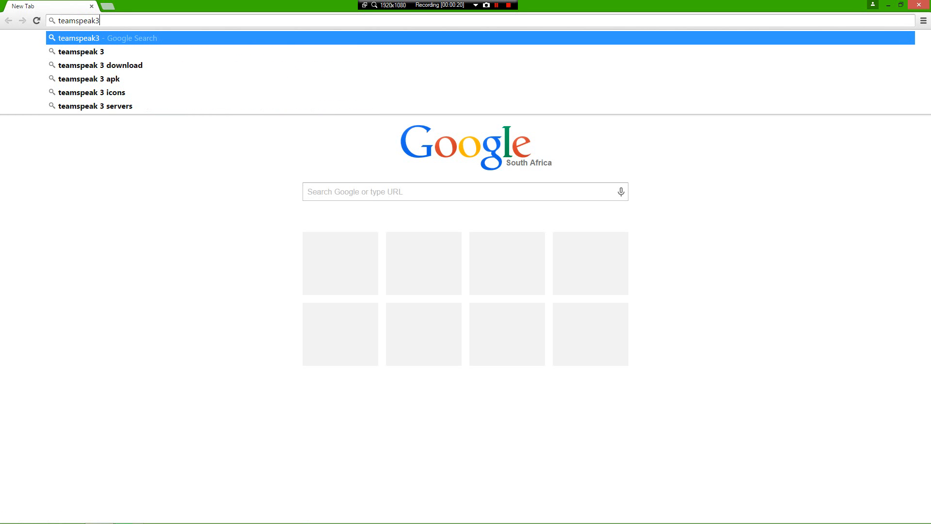
key(Return)
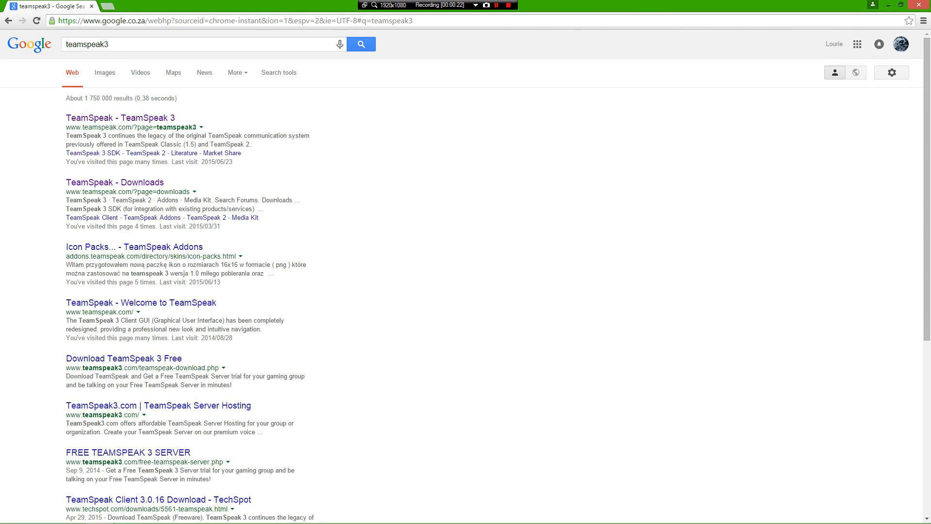
Step: Open the official 'TeamSpeak - TeamSpeak 3' result, then the site's TeamSpeak 3 Downloads page
click(121, 118)
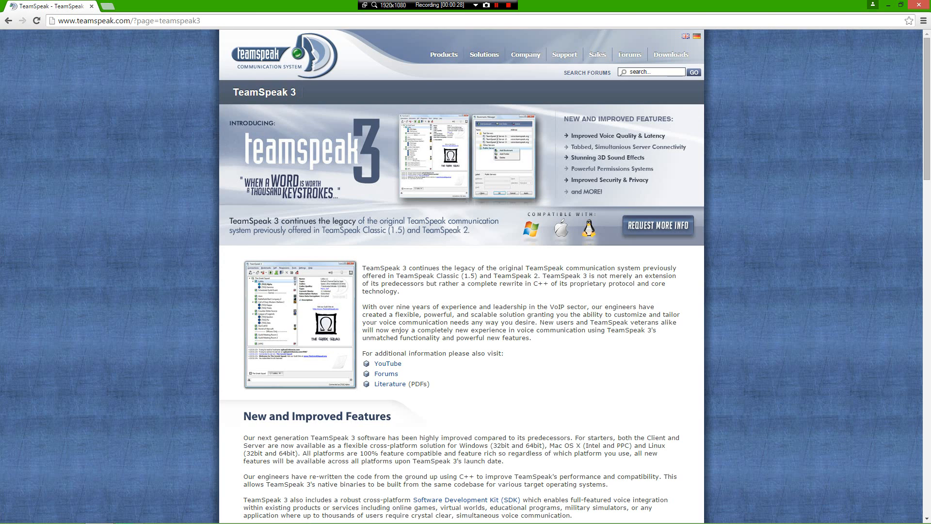
mouse_move(671, 54)
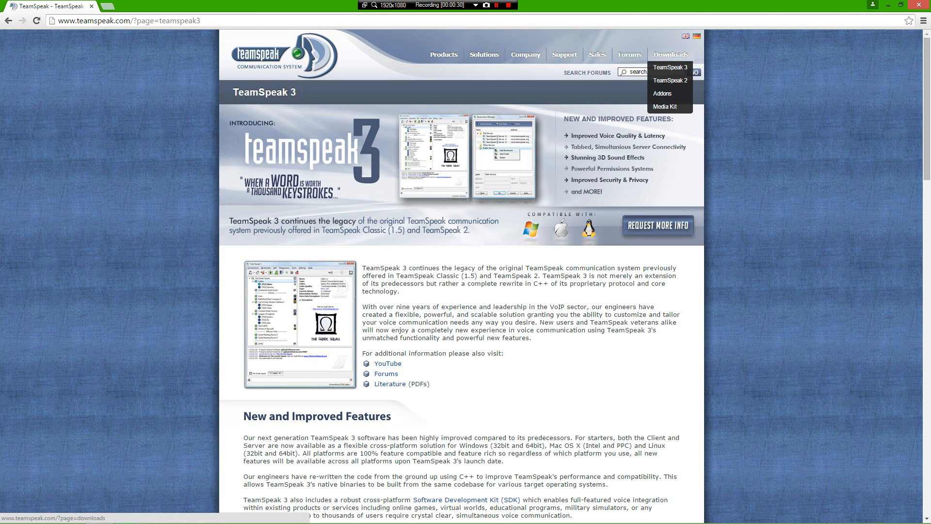
click(670, 67)
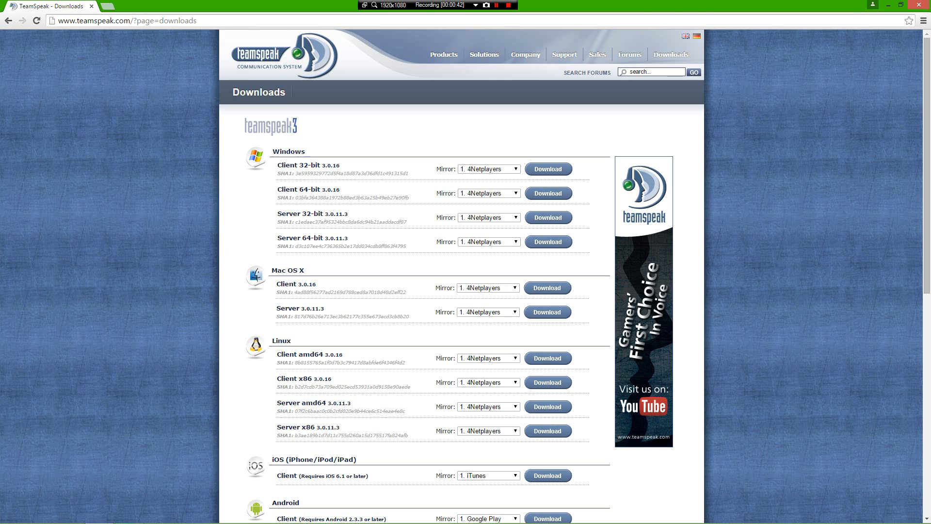
scroll(466, 276, down, 1)
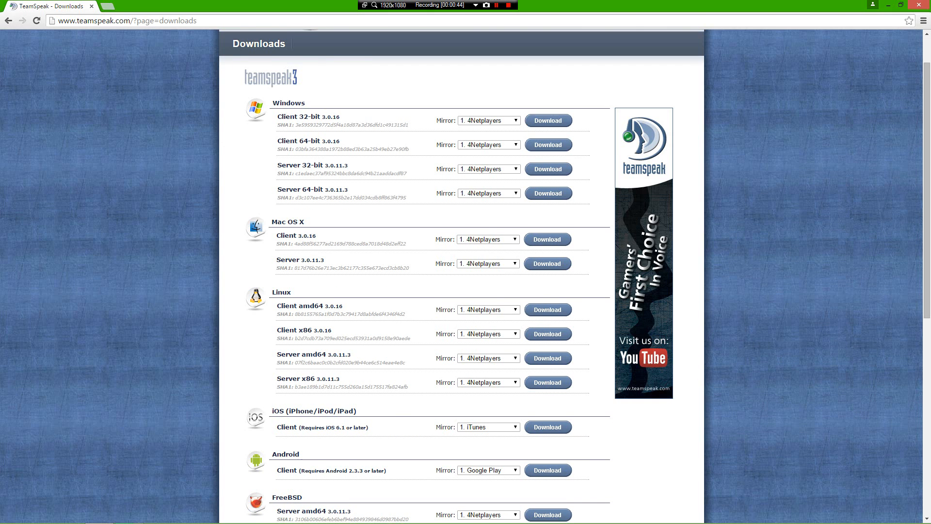
scroll(465, 276, up, 1)
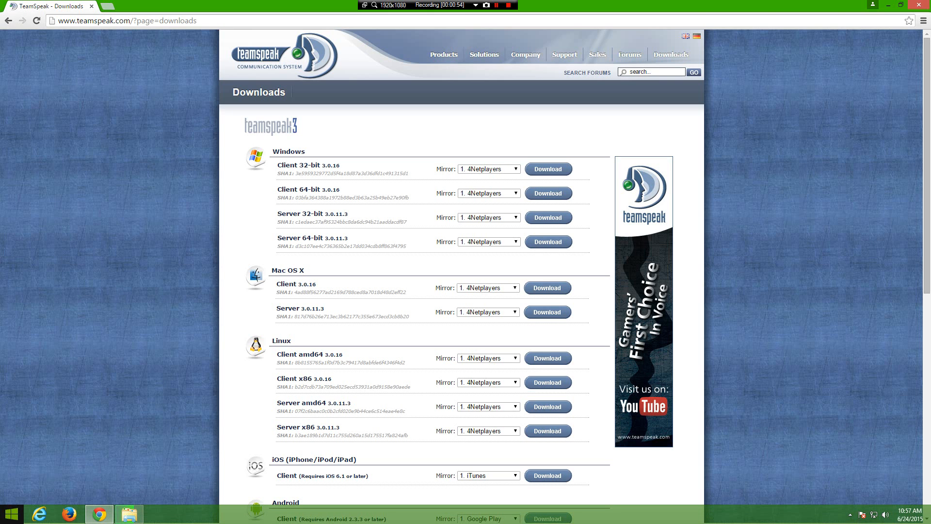
click(10, 514)
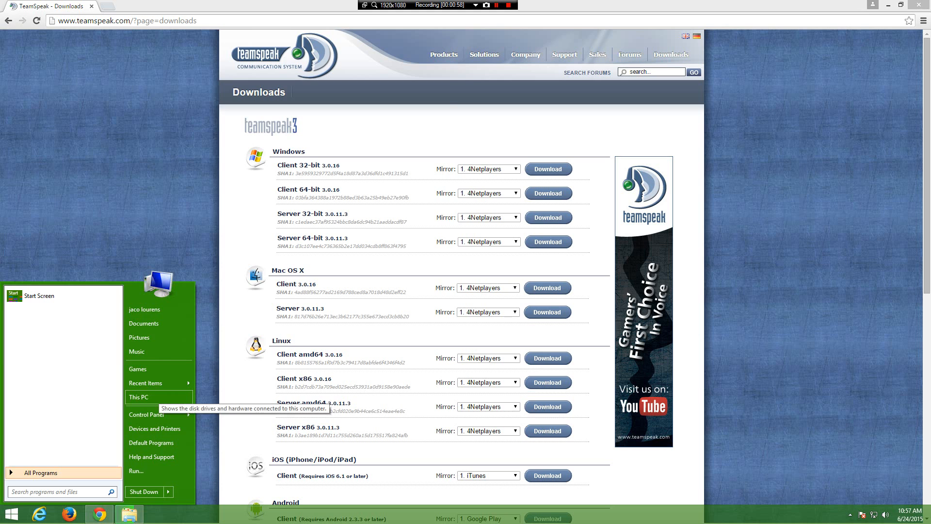
click(138, 397)
right_click(260, 349)
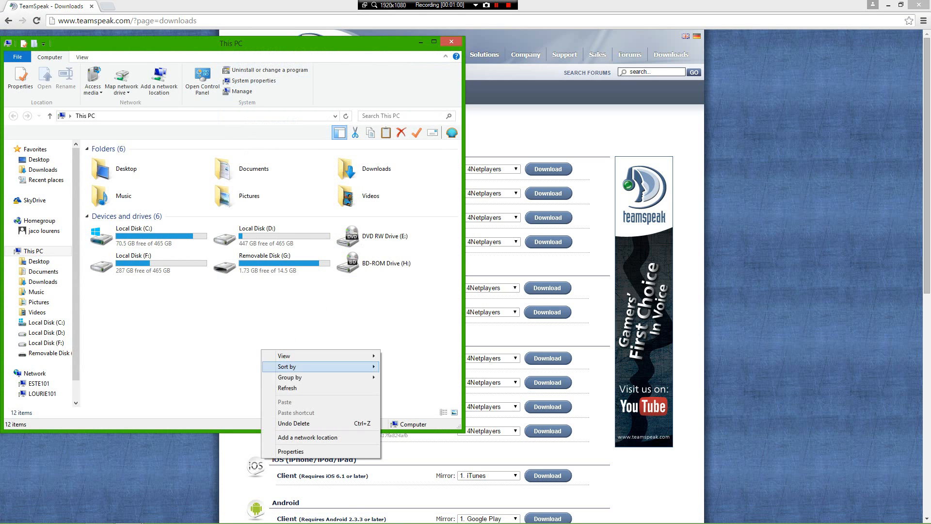
click(287, 451)
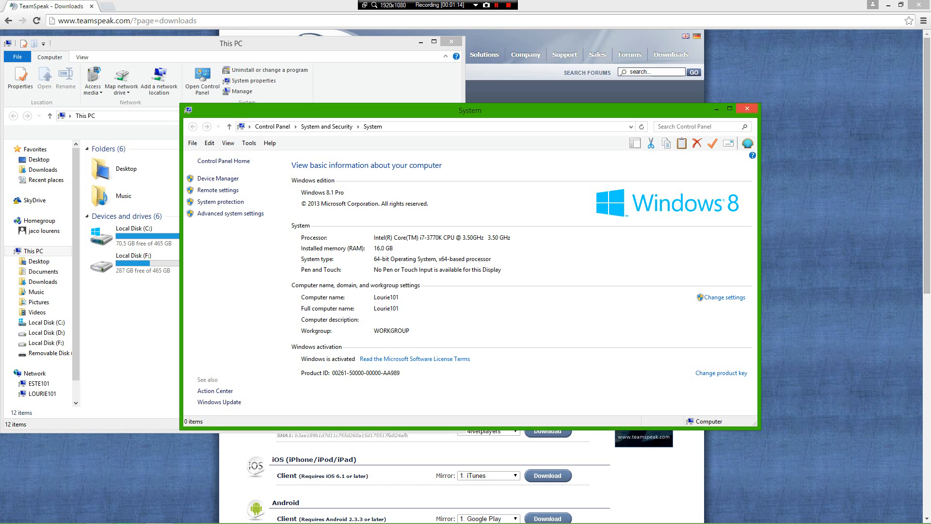
click(747, 109)
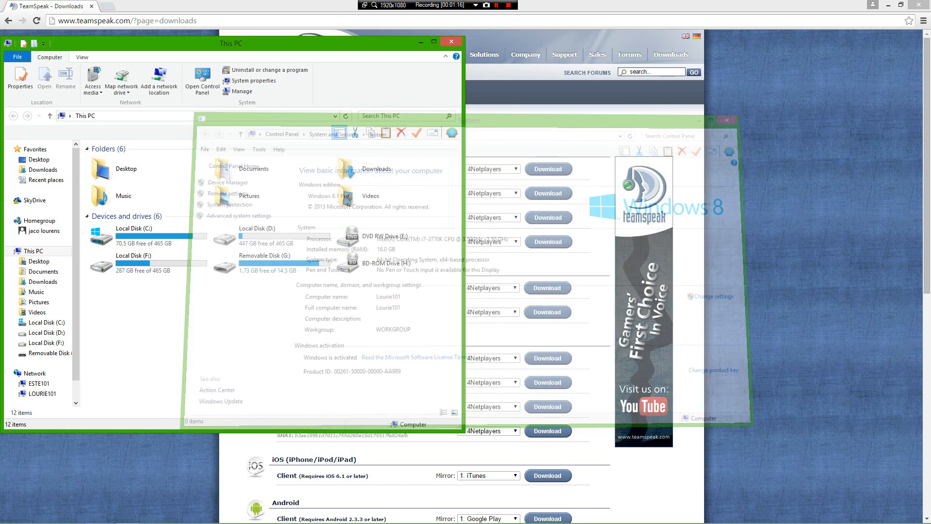
click(451, 42)
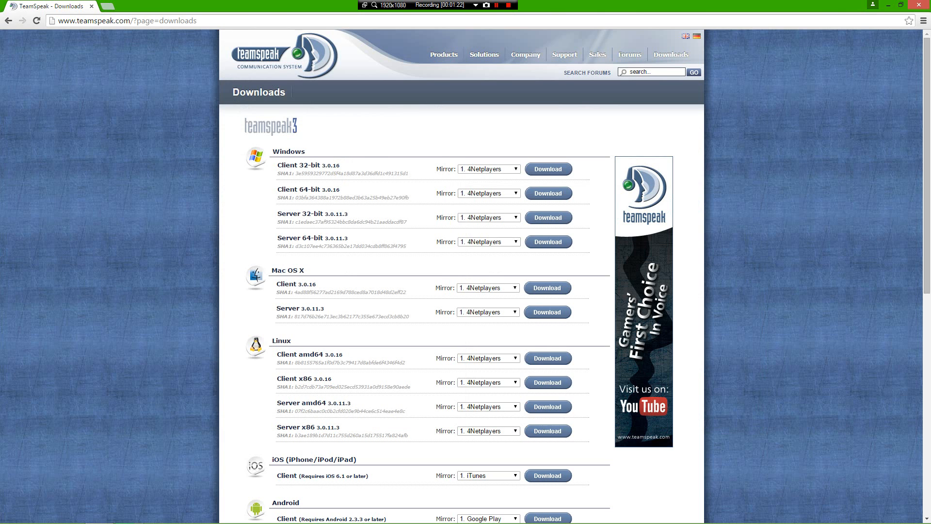
Step: Download the Server 64-bit build, accepting the license agreement to get teamspeak3-server_win64-3.0.11.3.zip
click(548, 242)
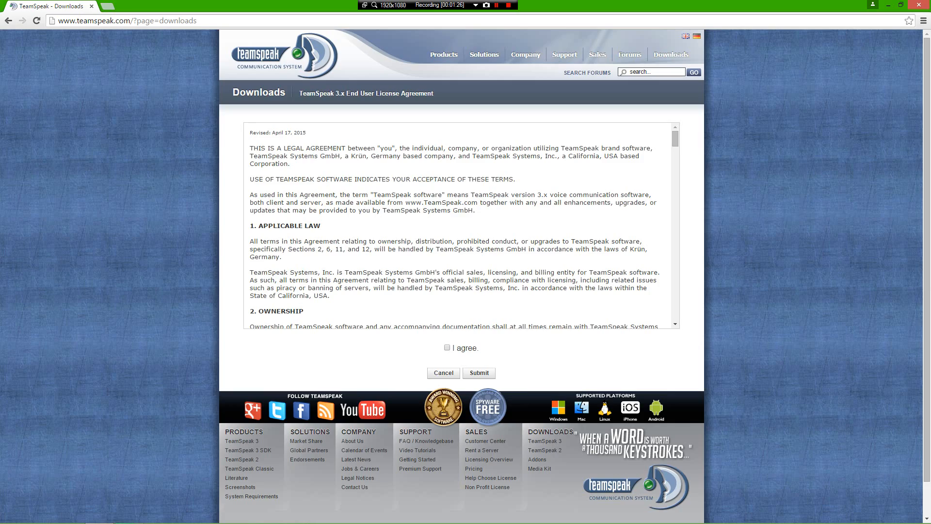
scroll(461, 226, down, 3)
scroll(461, 226, down, 20)
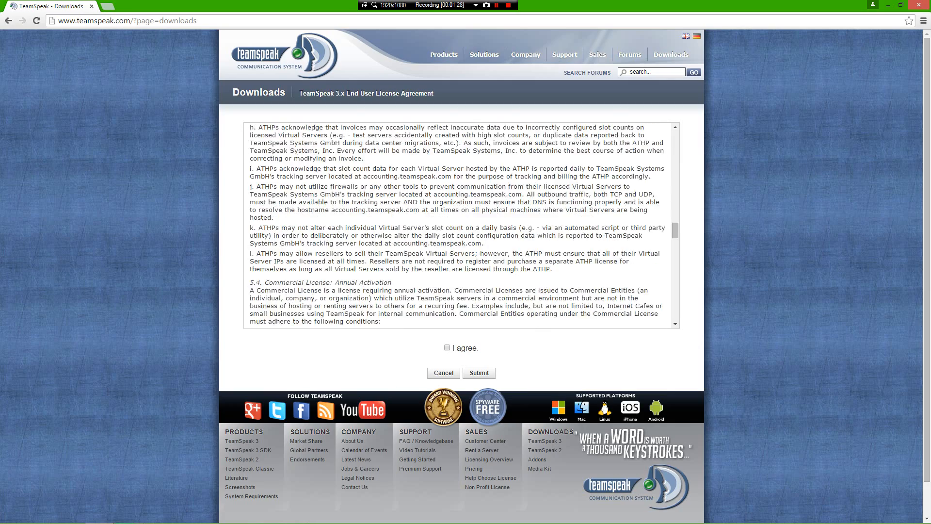
scroll(461, 225, down, 15)
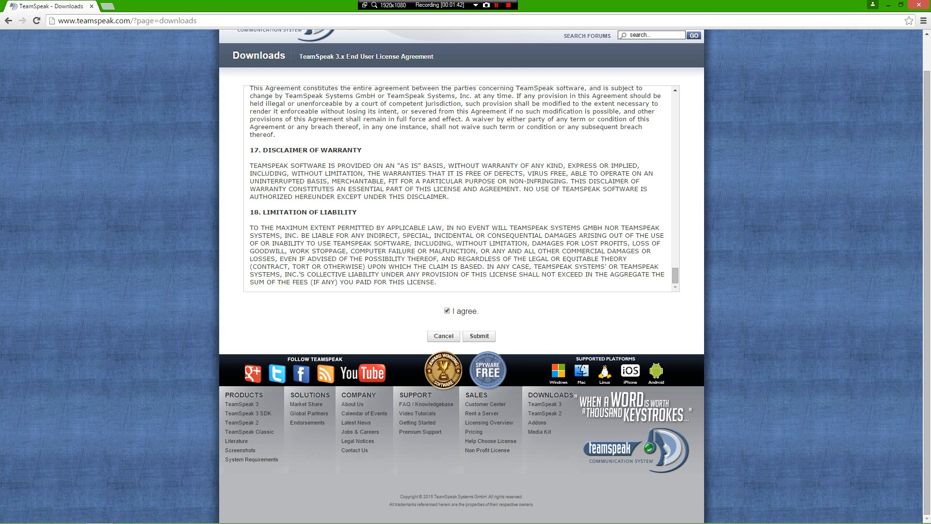
click(480, 336)
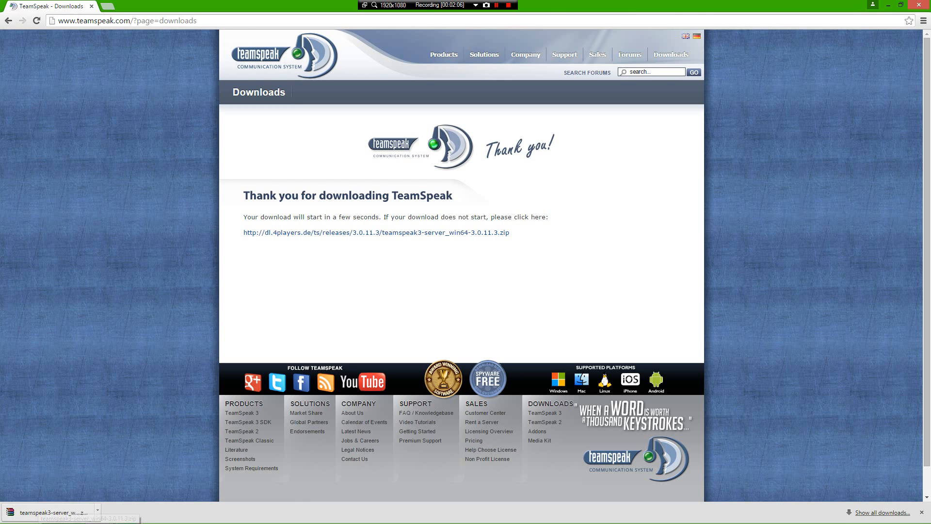
mouse_move(139, 522)
Step: Open teamspeak3-server_win64-3.0.11.3.zip in WinRAR, minimize Chrome and snap WinRAR to the left half
click(49, 512)
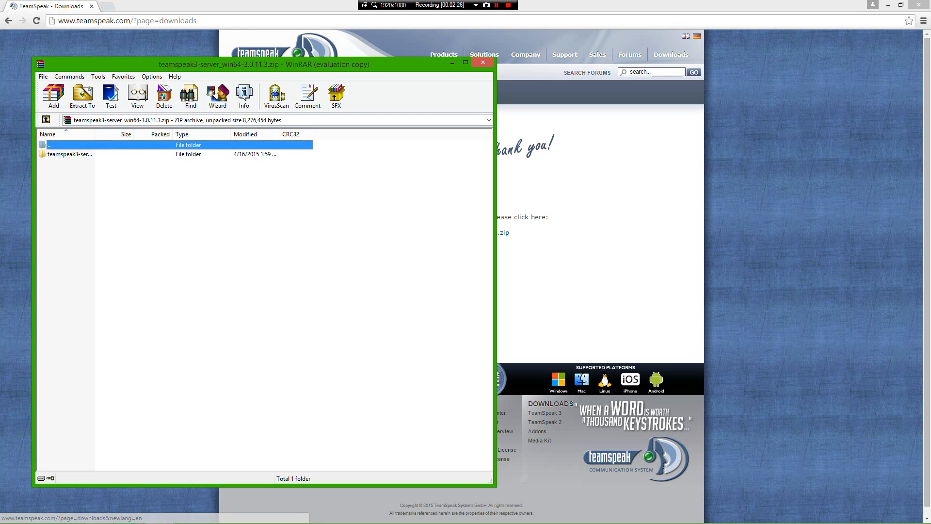
click(887, 5)
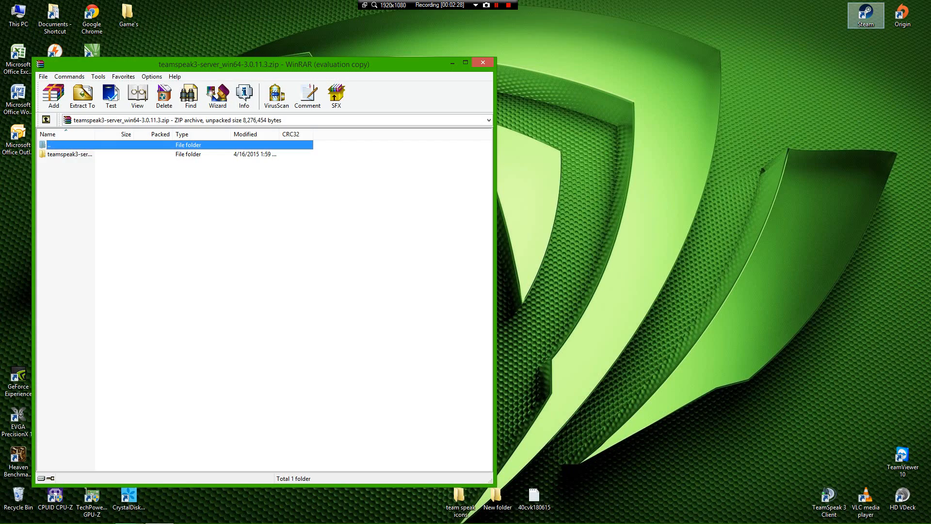
key(super+Left)
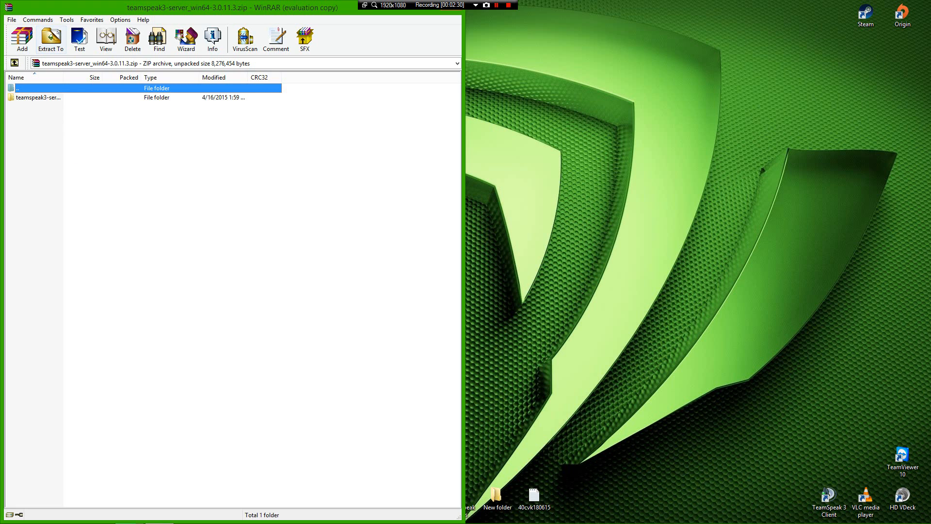
Step: Create a desktop folder named 'Team Speak 3 Server', then select the archive's teamspeak3-server folder in WinRAR
right_click(675, 200)
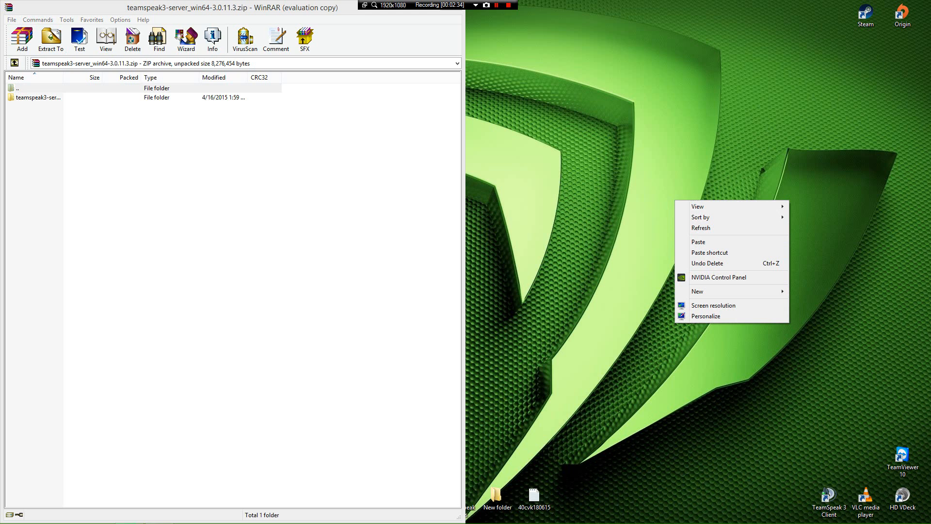
mouse_move(697, 291)
click(806, 289)
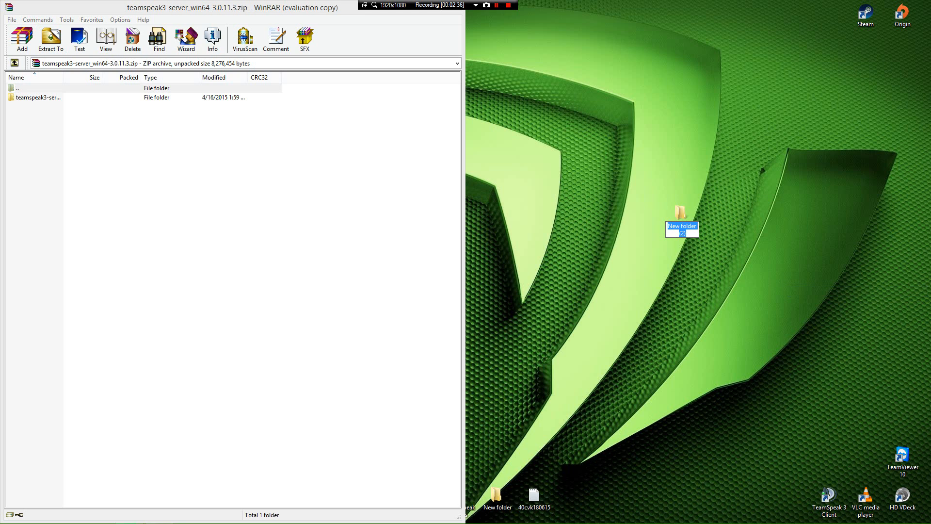
key(BackSpace)
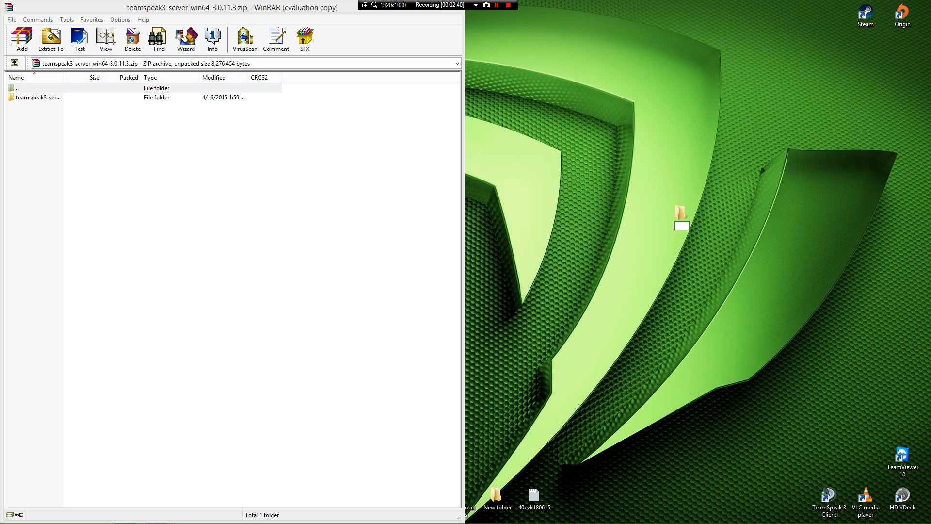
text(Team Speak 3)
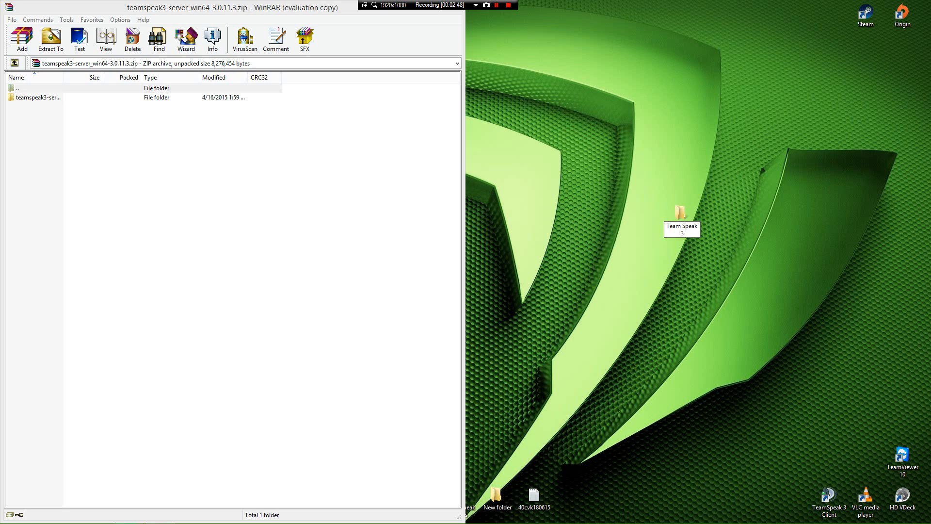
text( Server)
key(Return)
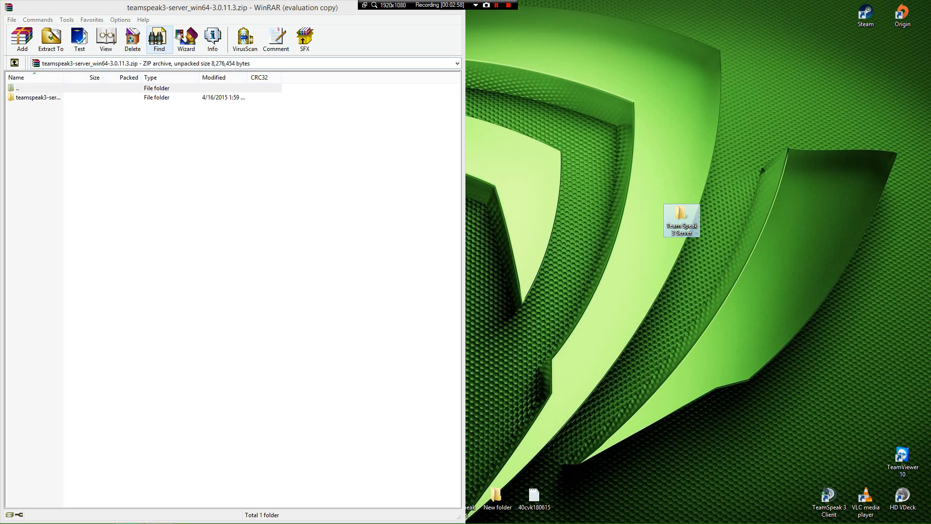
click(38, 97)
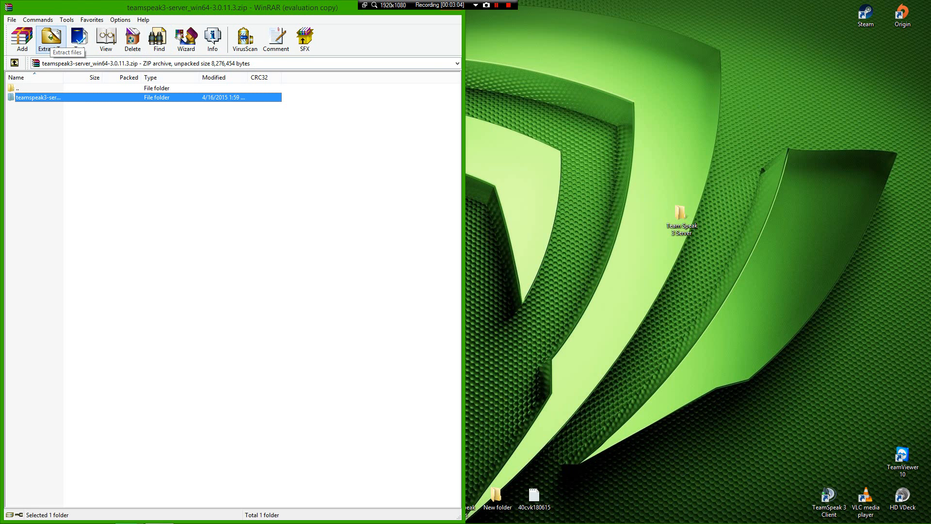
Step: Extract the server folder into Desktop > Team Speak 3 Server, then close WinRAR
click(51, 41)
click(305, 258)
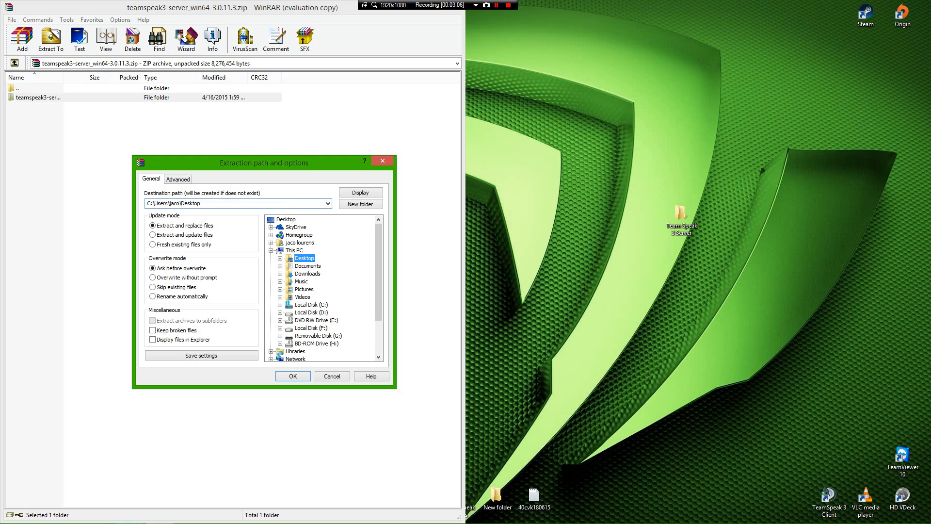
click(280, 258)
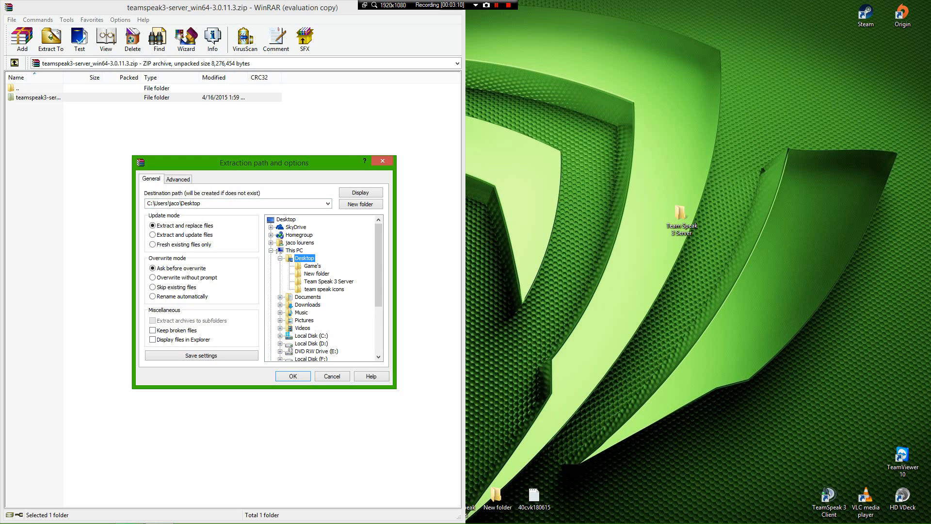
click(328, 281)
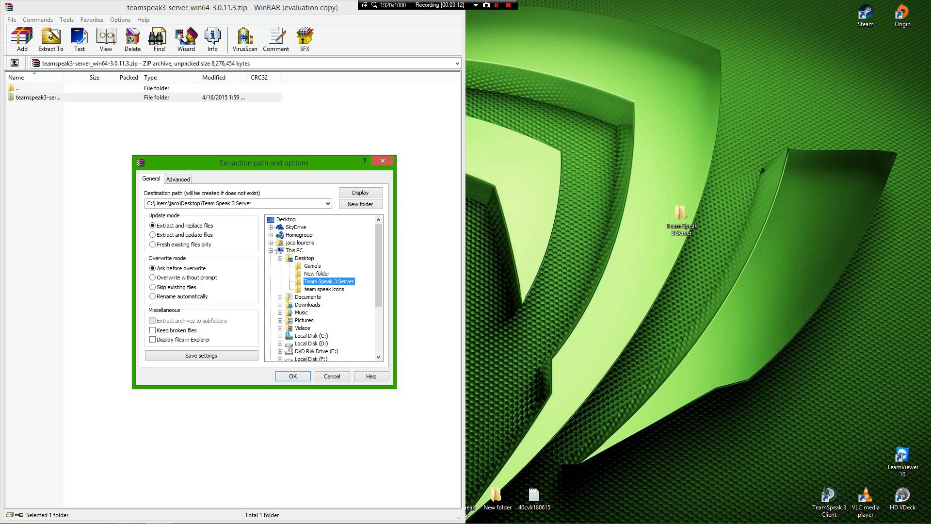
key(Return)
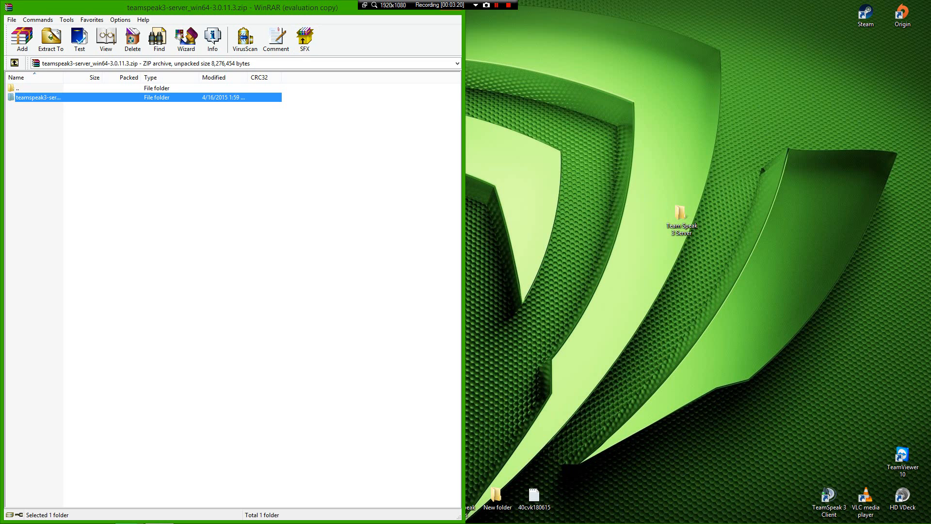
drag(349, 9, 349, 32)
click(450, 30)
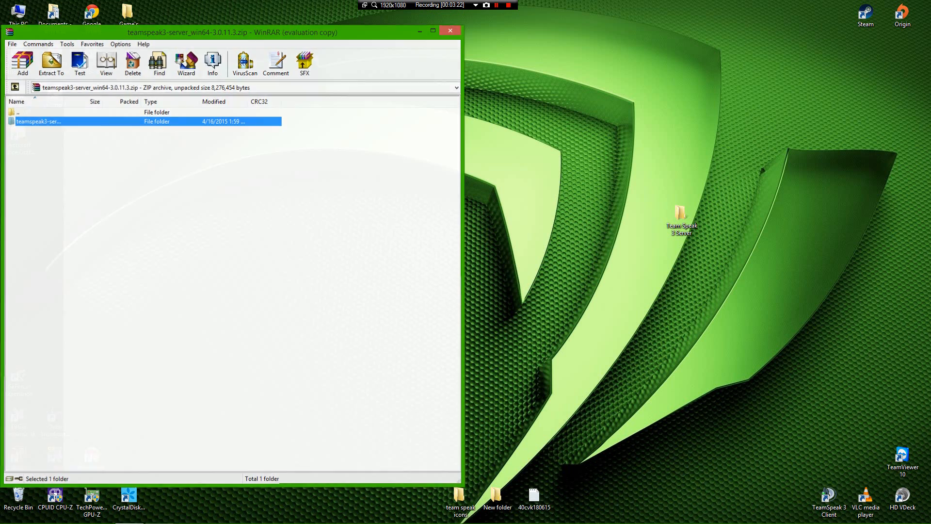
Step: Open Team Speak 3 Server > teamspeak3-server_win64 in File Explorer and center the window
drag(680, 215, 459, 216)
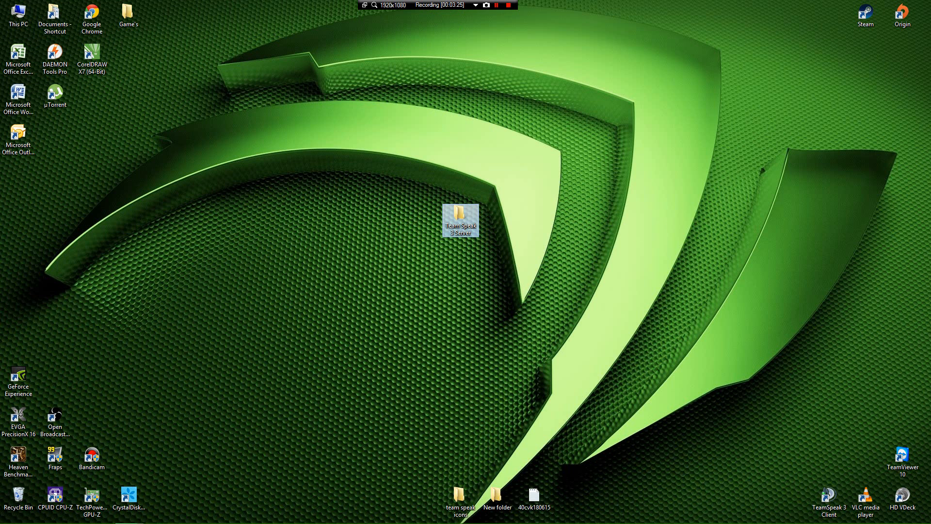
double_click(461, 220)
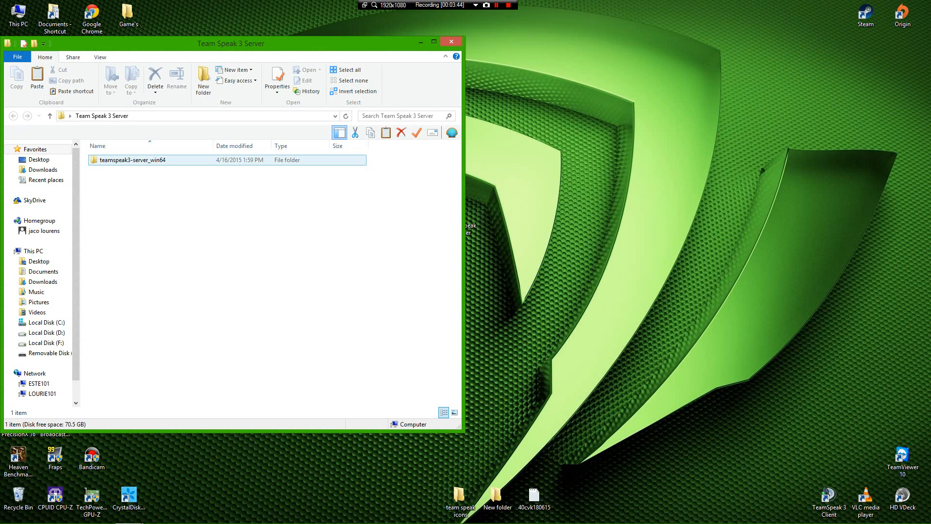
double_click(133, 160)
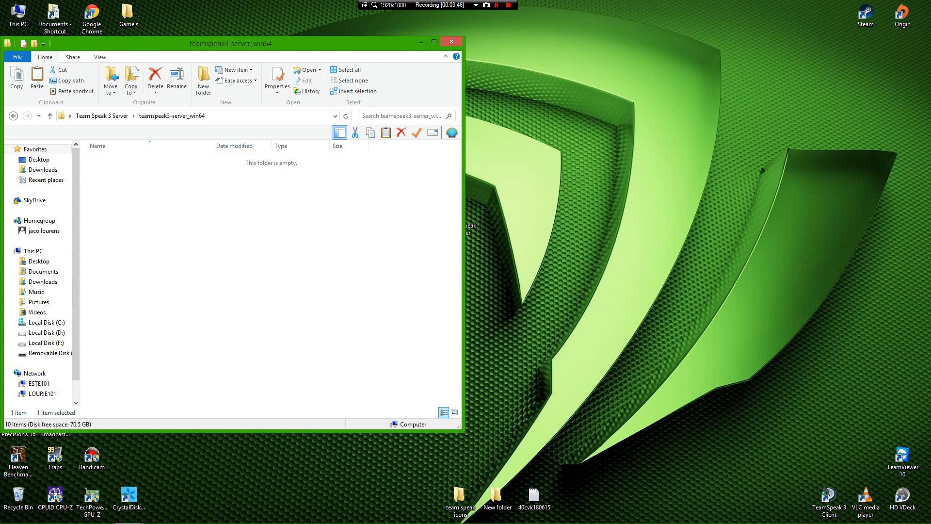
drag(231, 44, 435, 25)
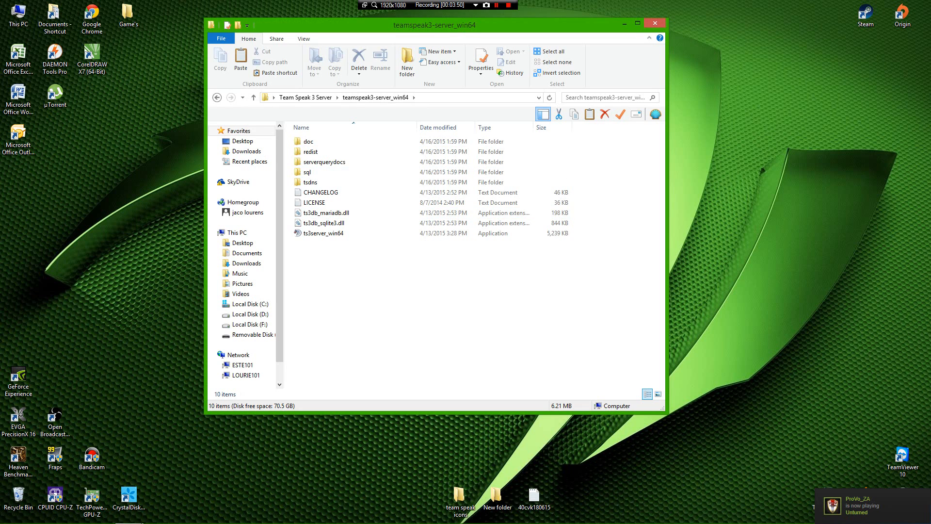
mouse_move(307, 234)
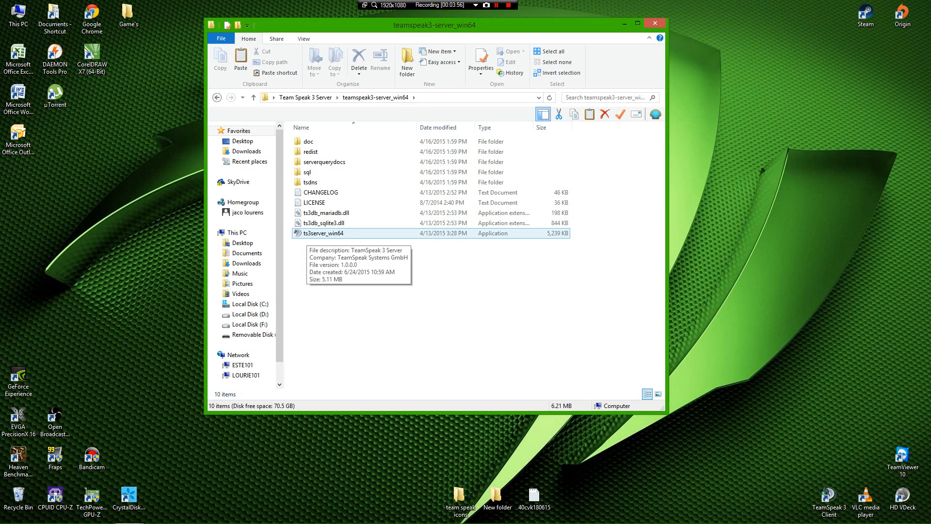
Step: Run ts3server_win64 as administrator and tick Public networks in the firewall alert
right_click(349, 235)
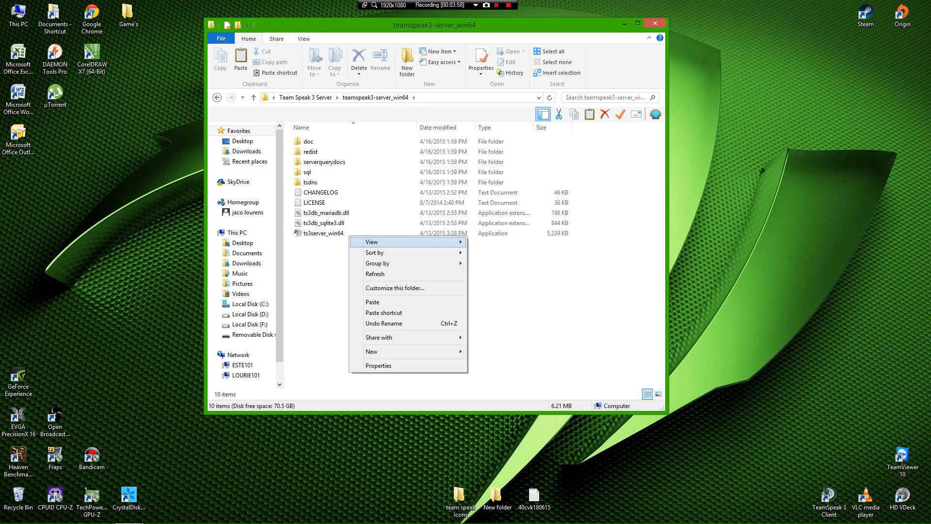
click(318, 234)
right_click(318, 235)
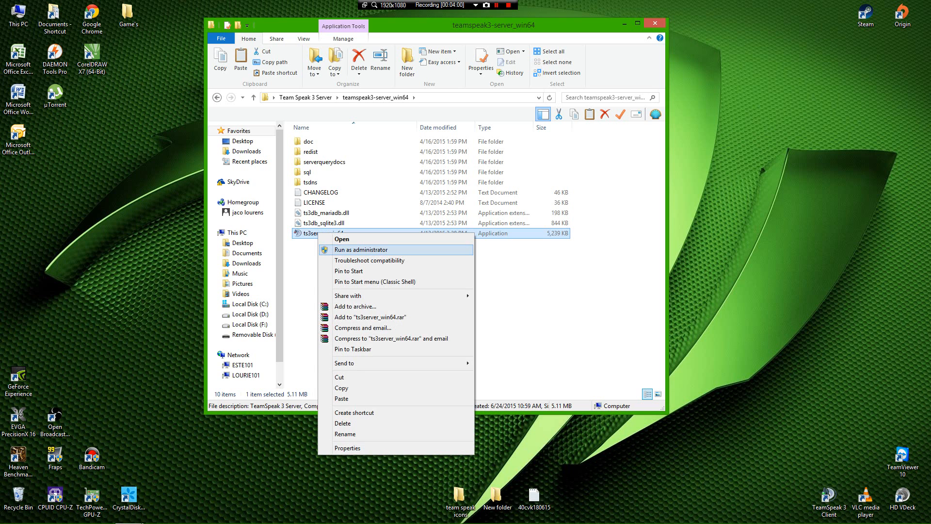
click(361, 250)
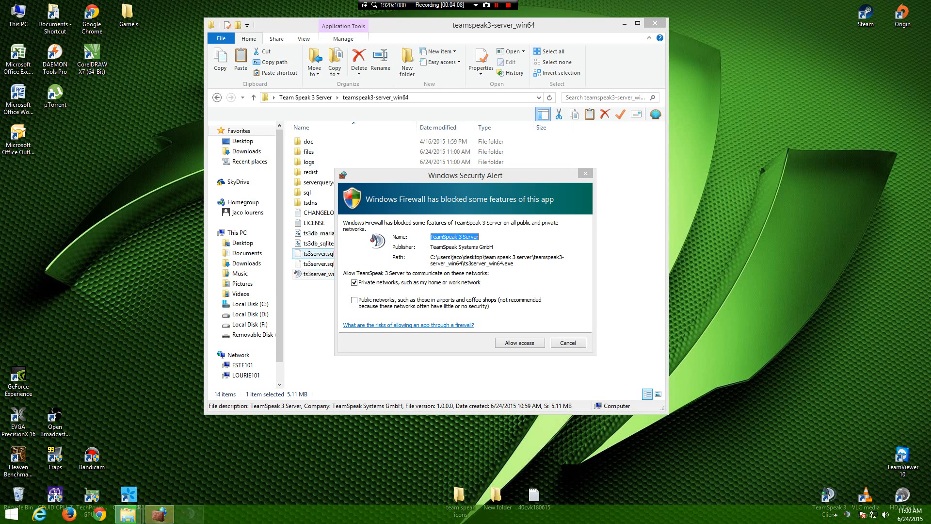
click(354, 299)
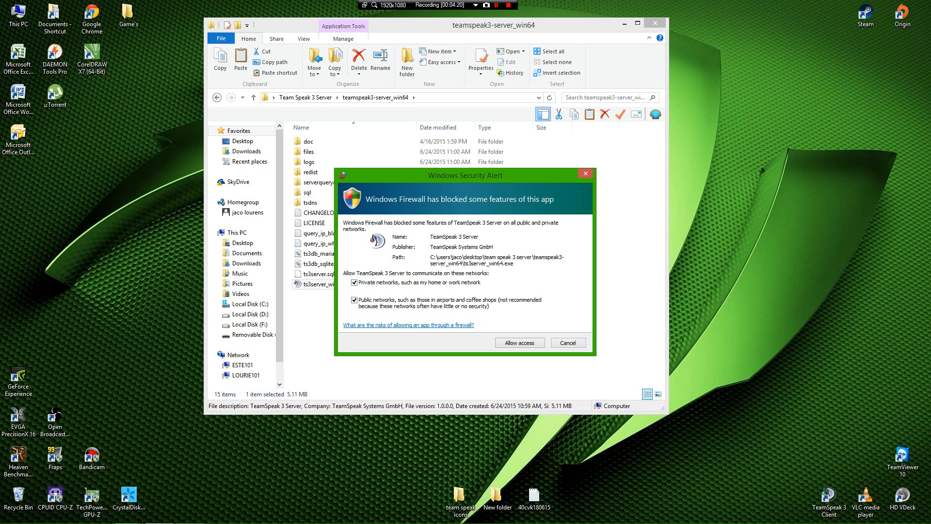
Step: Allow TeamSpeak 3 Server through Windows Firewall on private and public networks
click(519, 342)
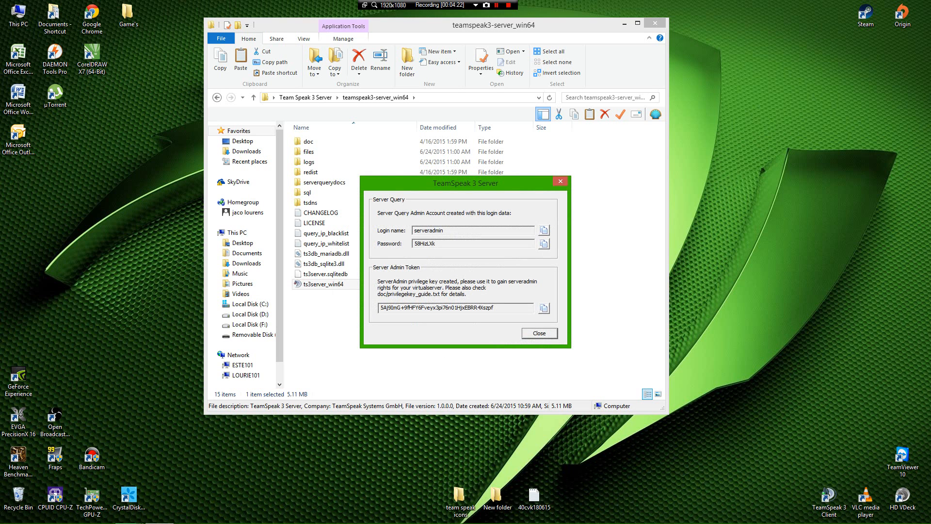
Step: Move the admin login and privilege key window to the far right, then return Explorer to Team Speak 3 Server
drag(451, 183, 452, 158)
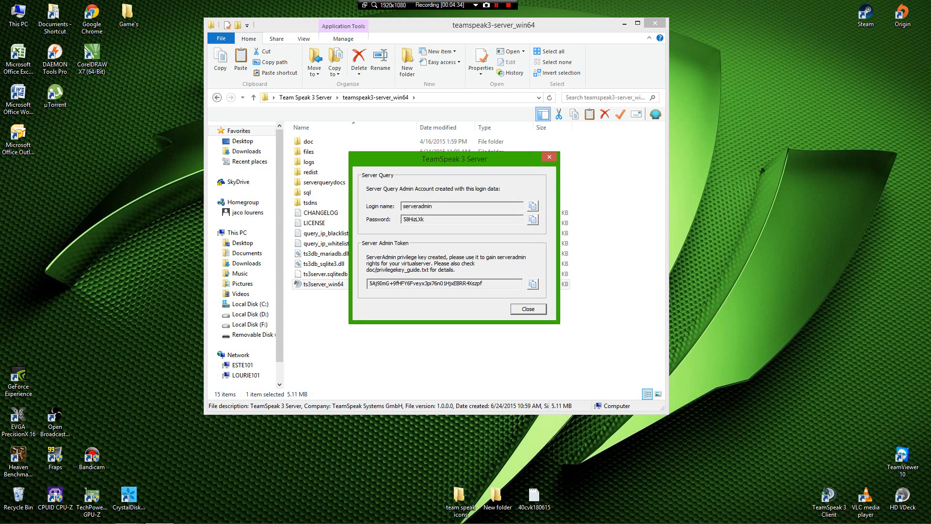
drag(454, 159, 487, 146)
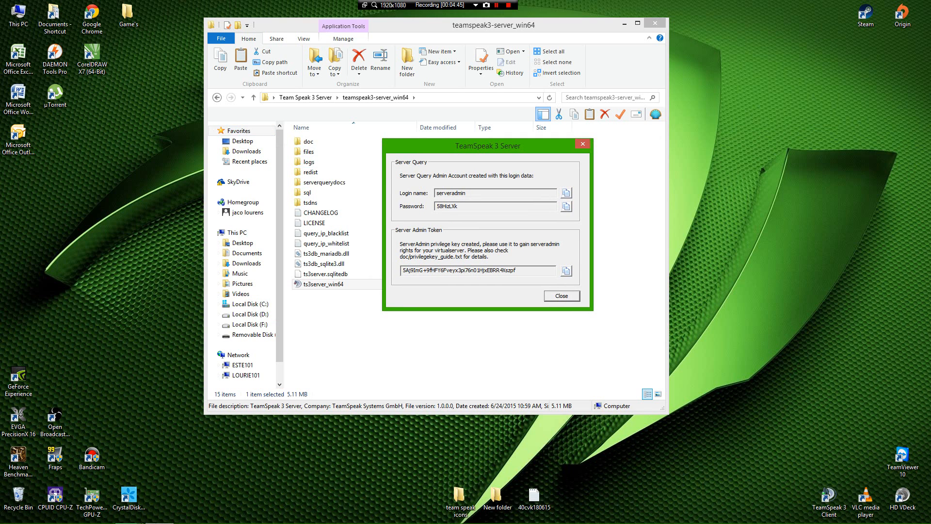
drag(487, 145, 791, 139)
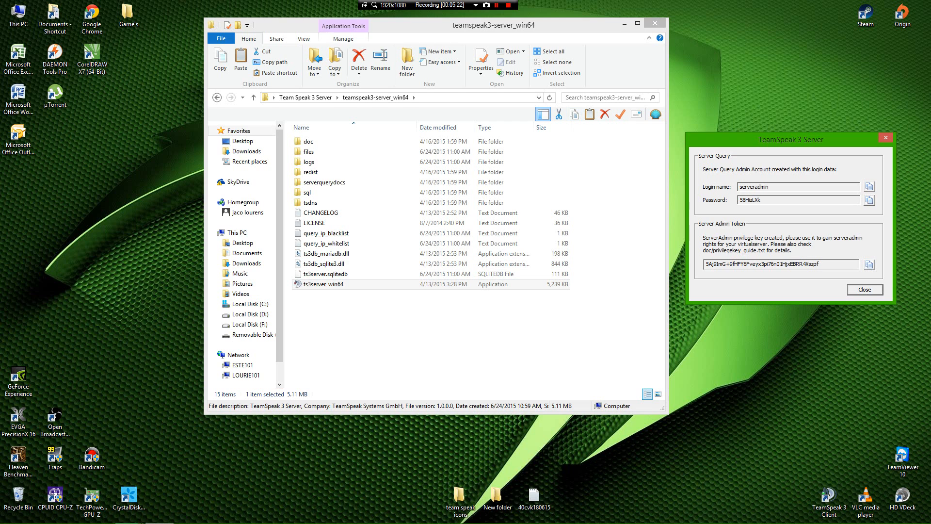
click(217, 98)
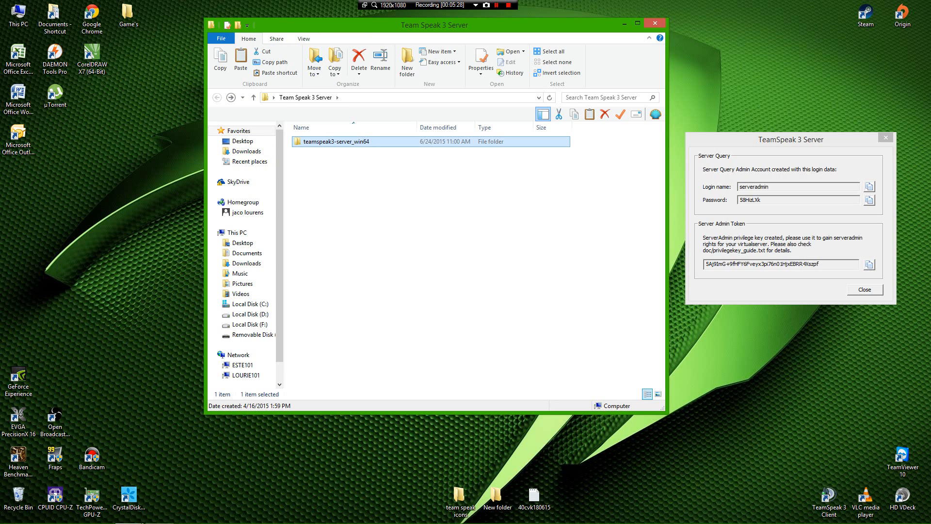
Step: Create a new empty text document in the Team Speak 3 Server folder
right_click(330, 190)
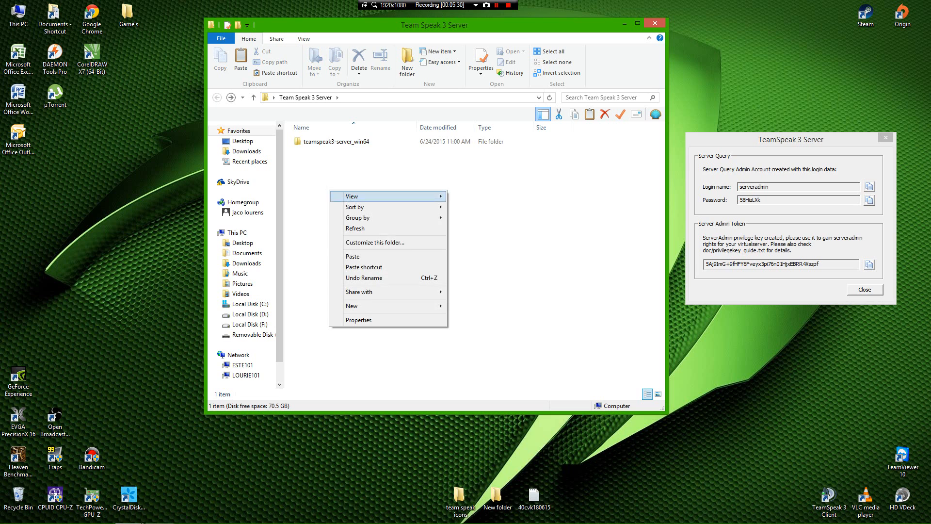
mouse_move(368, 306)
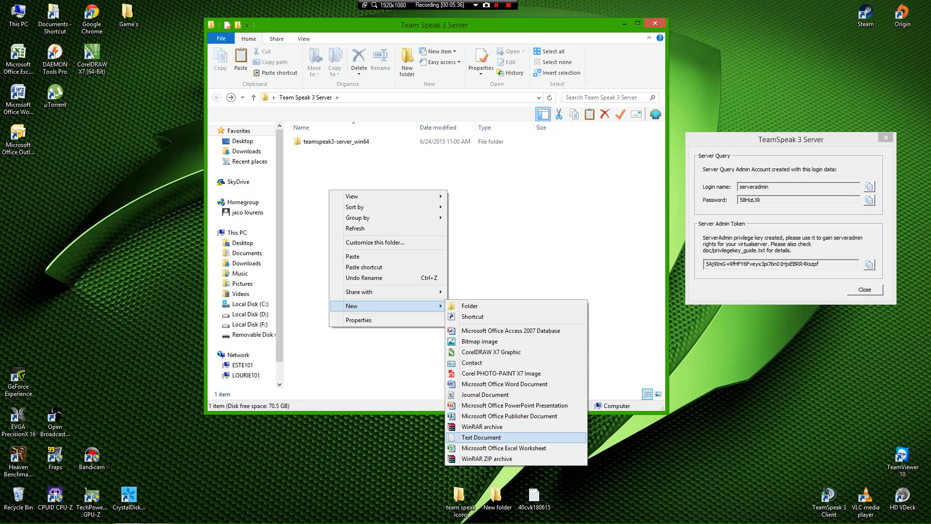
click(481, 436)
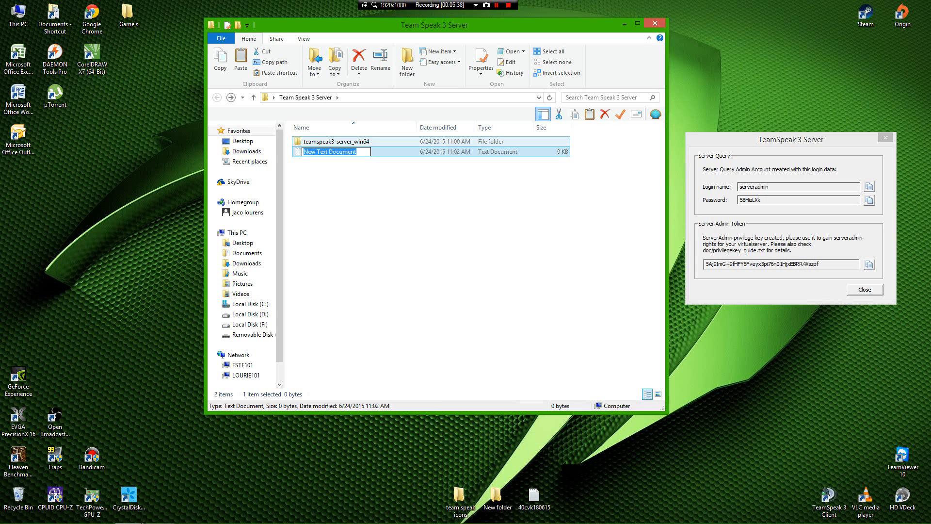
Step: Name the new file 'Admin Token' and open it in Notepad
key(BackSpace)
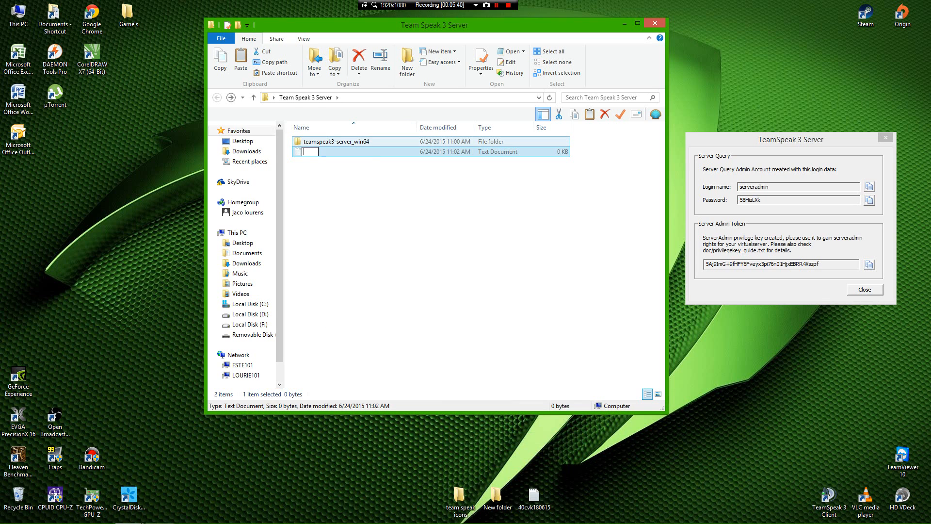
text(A)
text(md)
key(BackSpace)
key(BackSpace)
text(dmin Token)
key(Return)
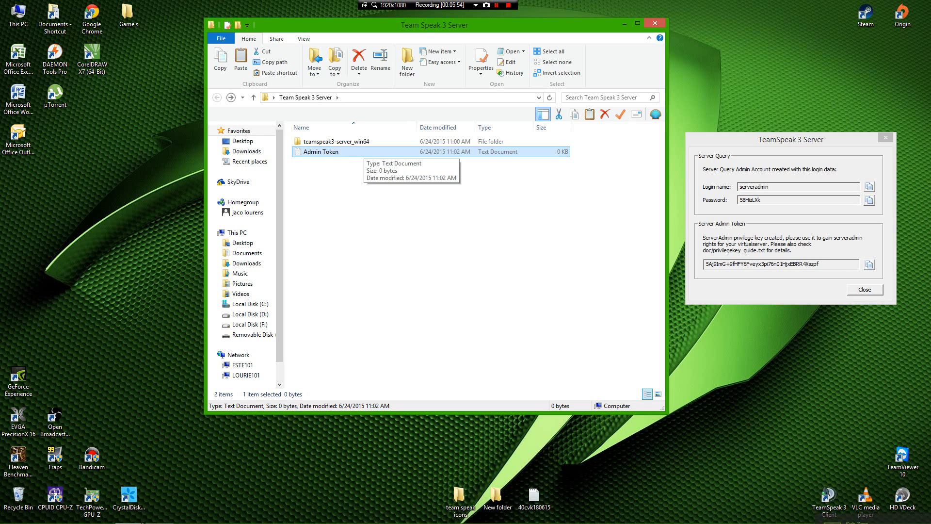
double_click(361, 151)
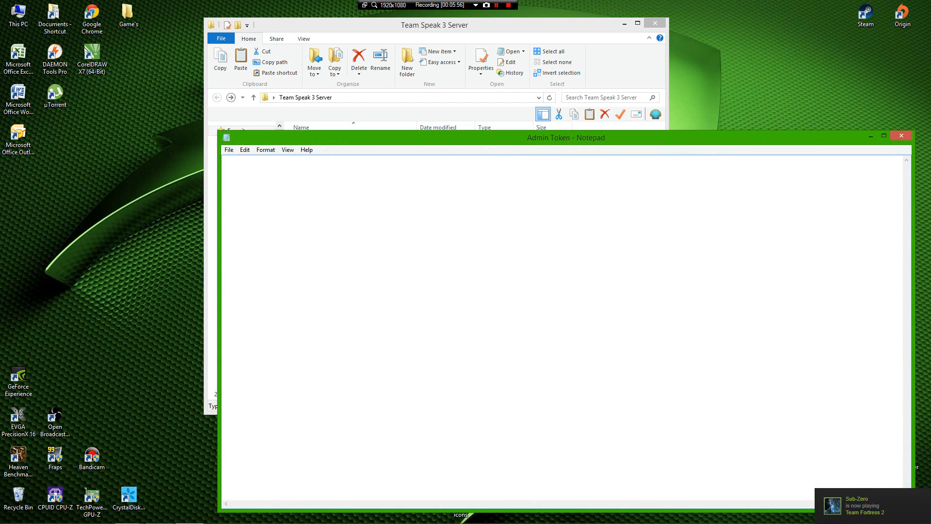
Step: Snap Notepad to the left half and add a 'Login Name:' line with the copied query login name
drag(441, 138, 0, 56)
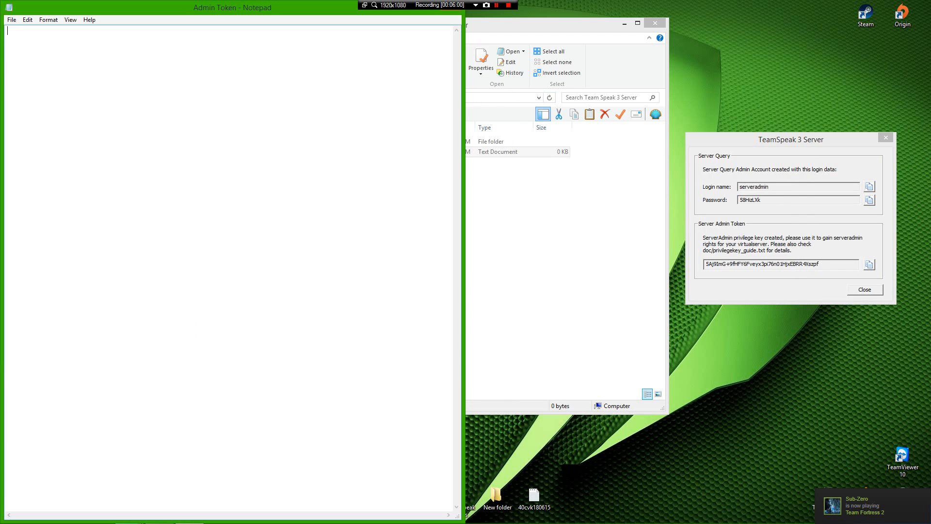
text(Lo)
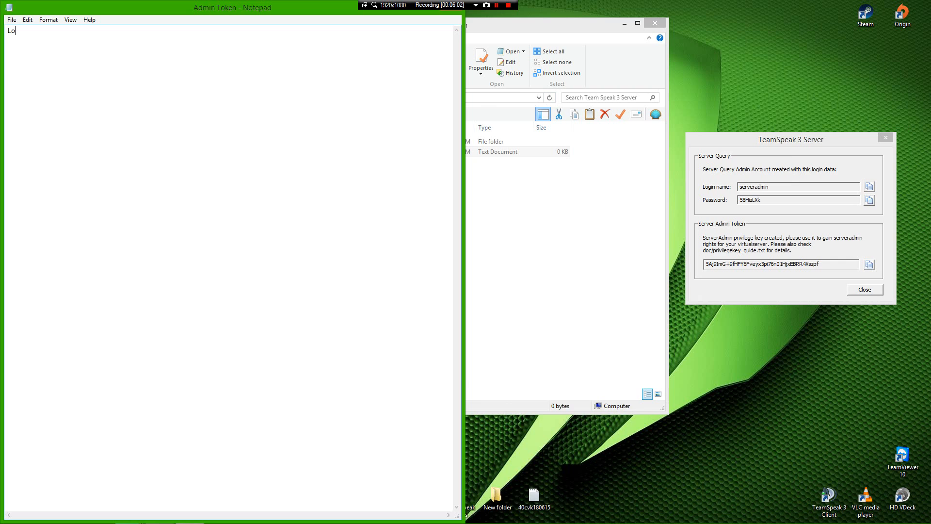
text(gin)
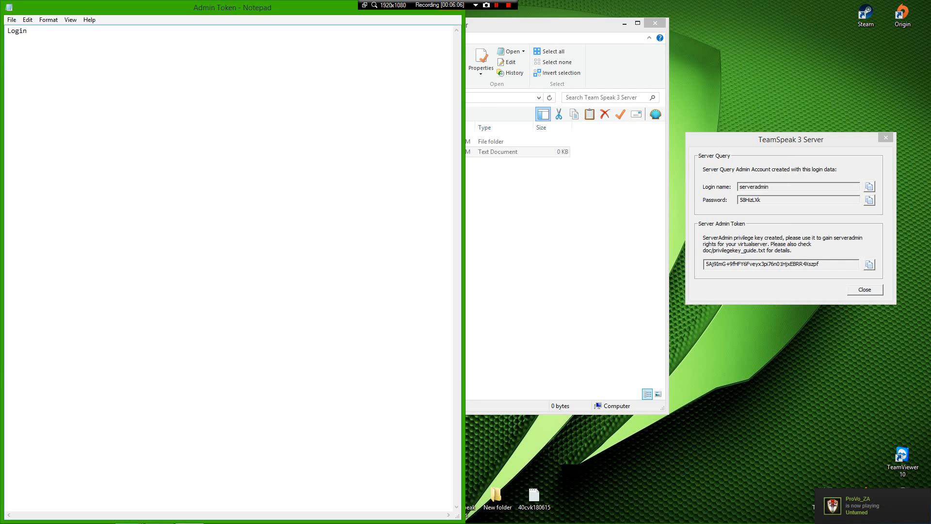
text( Name)
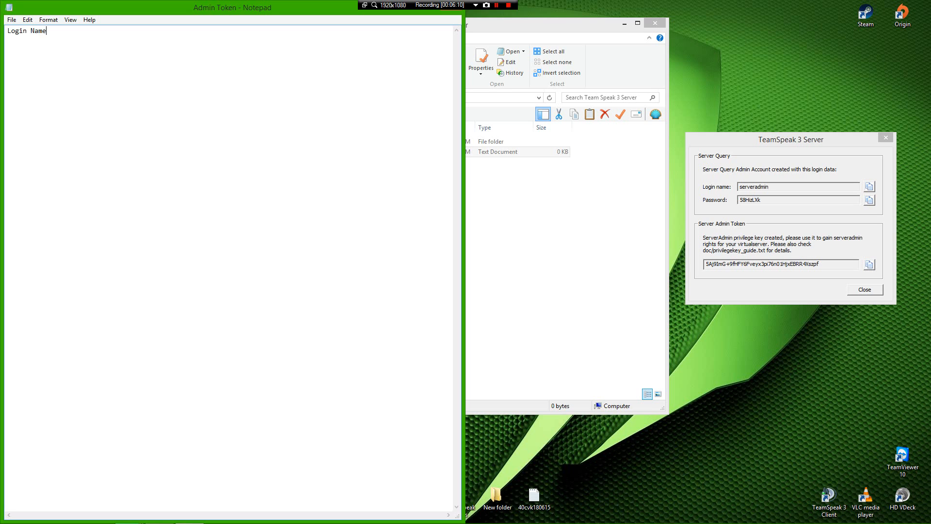
text(;)
text(:)
key(alt+Tab)
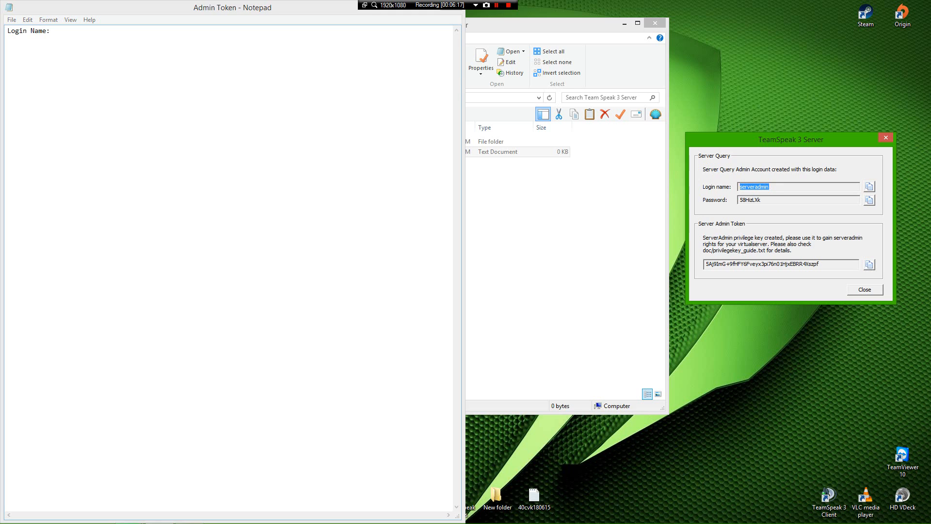
key(ctrl+c)
key(alt+Tab)
key(ctrl+v)
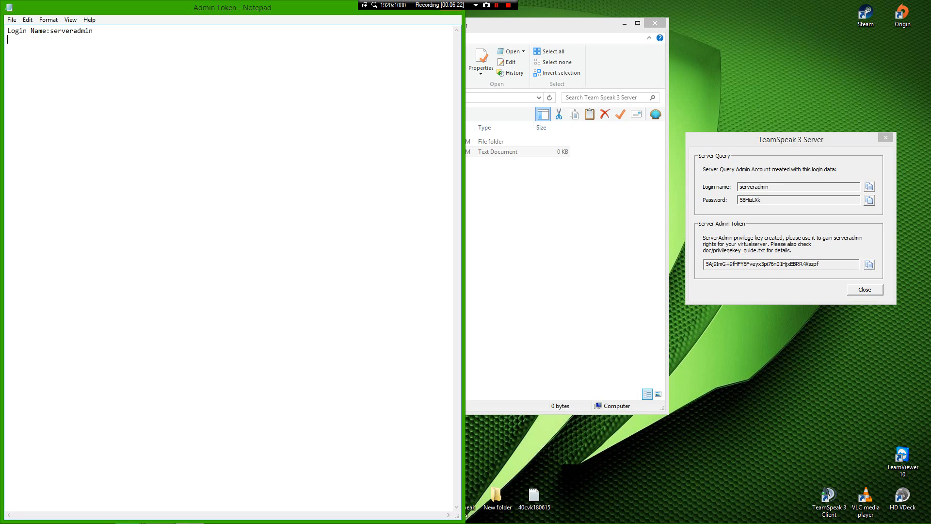
key(Return)
Step: Add a 'Password' line with the copied query password pasted after it
text(Password:)
key(alt+Tab)
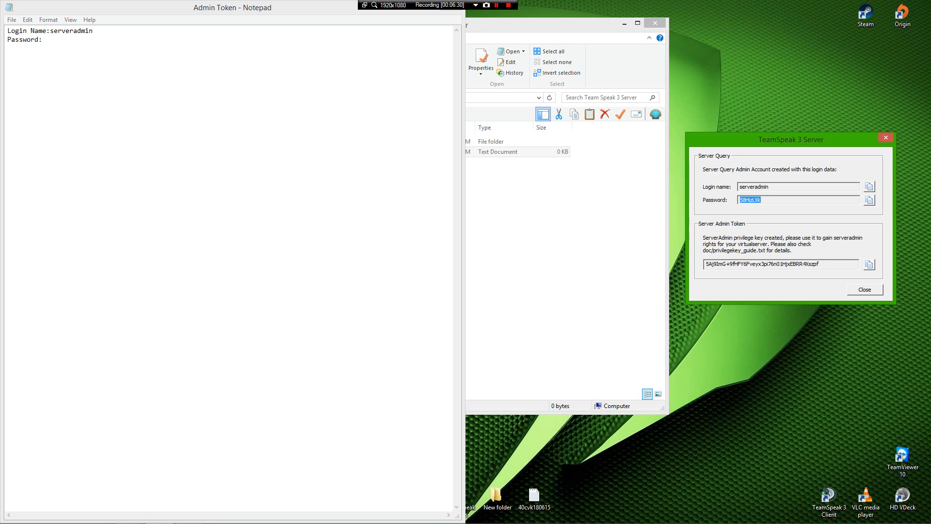
key(alt+Tab)
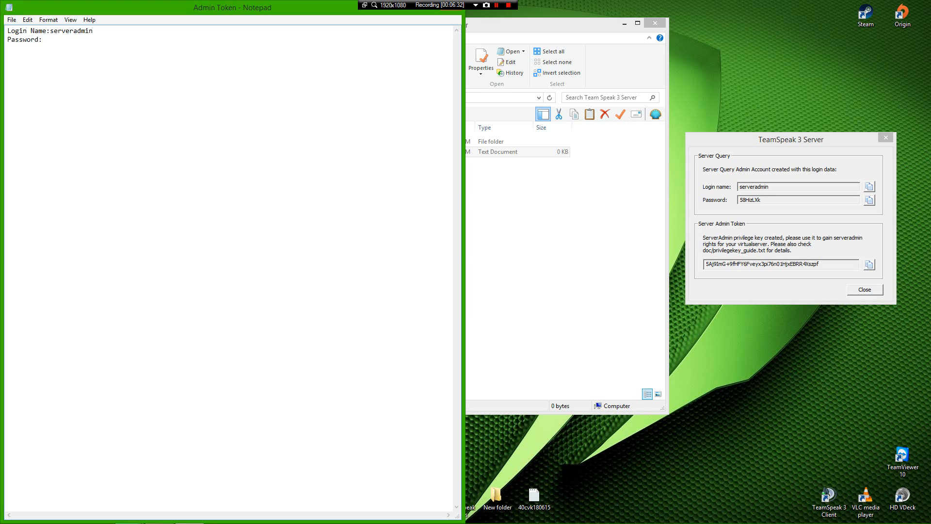
key(ctrl+v)
Step: Add a 'Server Admin Token' line and paste the server admin token from the TeamSpeak dialog
text(Servert)
key(BackSpace)
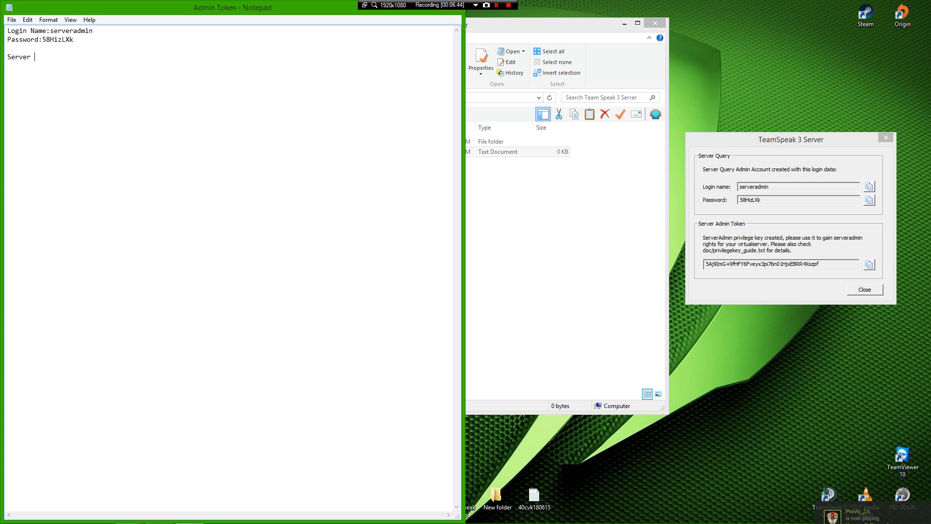
text(Admin)
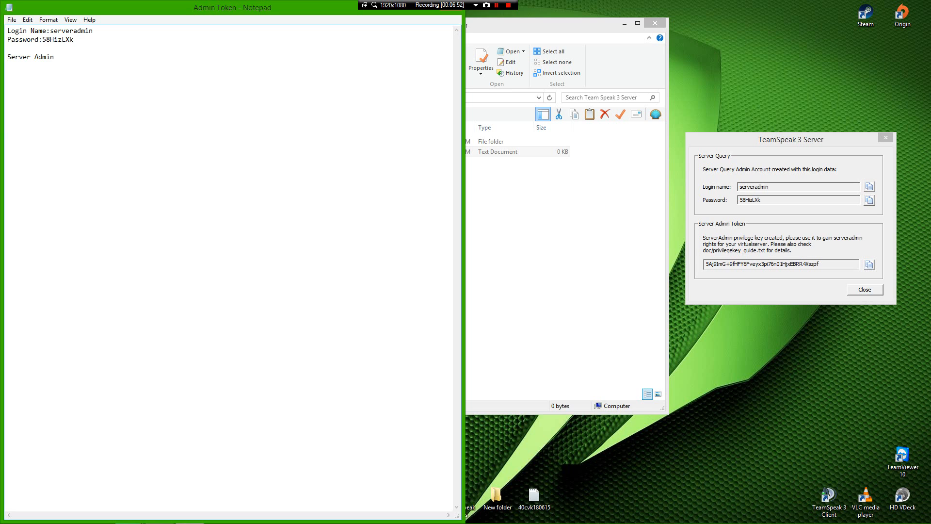
text(Token:)
click(869, 264)
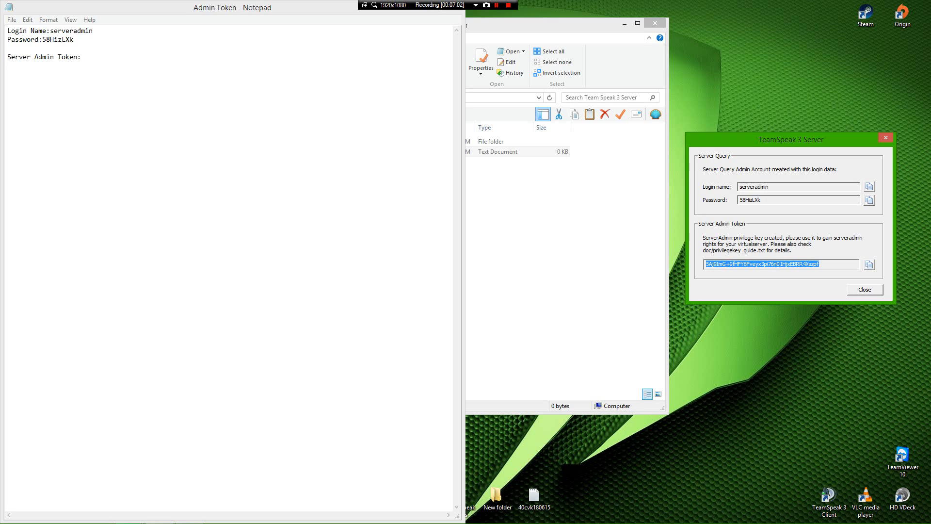
key(alt+Tab)
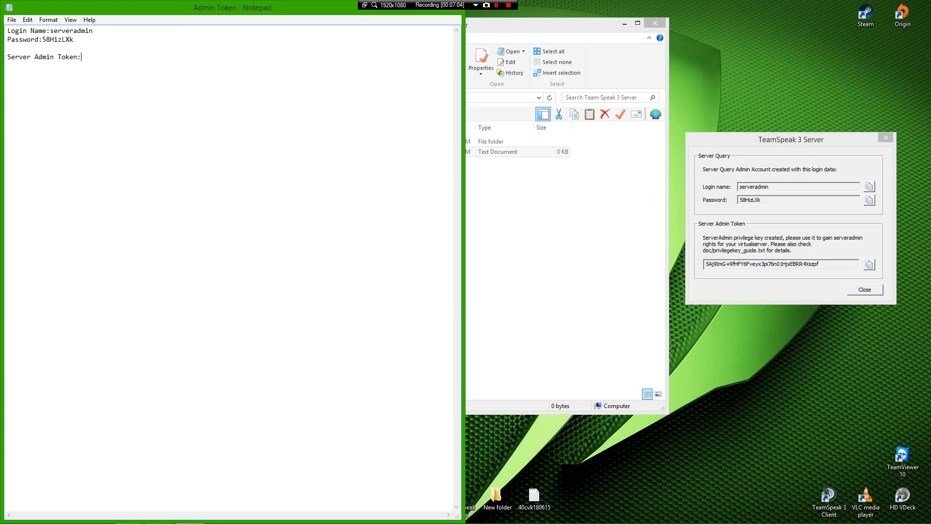
key(ctrl+v)
Step: Save the Admin Token note and close Notepad
key(alt)
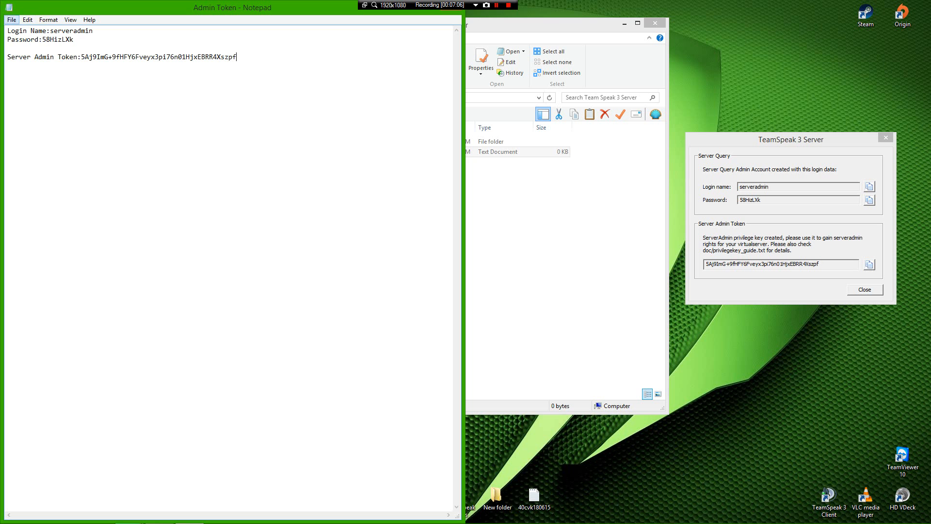
key(f)
key(Down)
key(Down)
key(Return)
key(alt+F4)
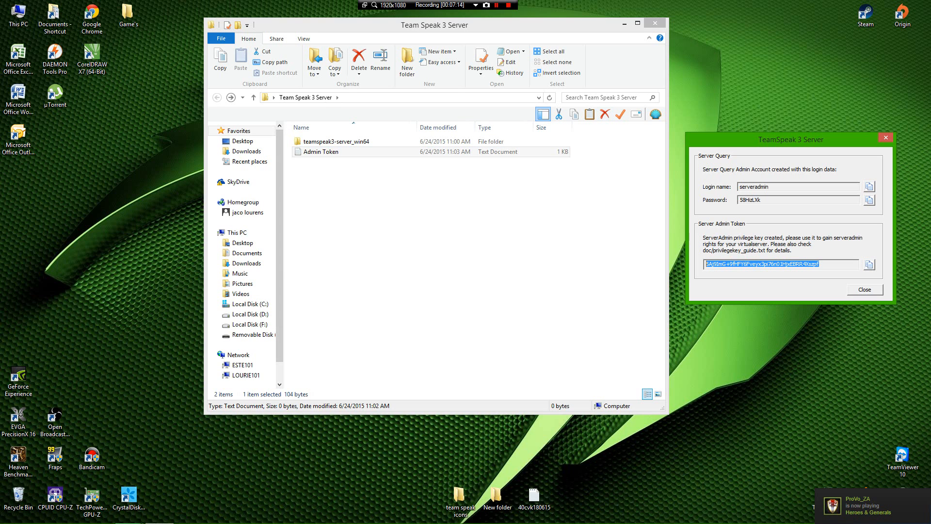
Step: Close the TeamSpeak 3 Server credentials dialog and launch Task Manager from the taskbar
key(alt+F4)
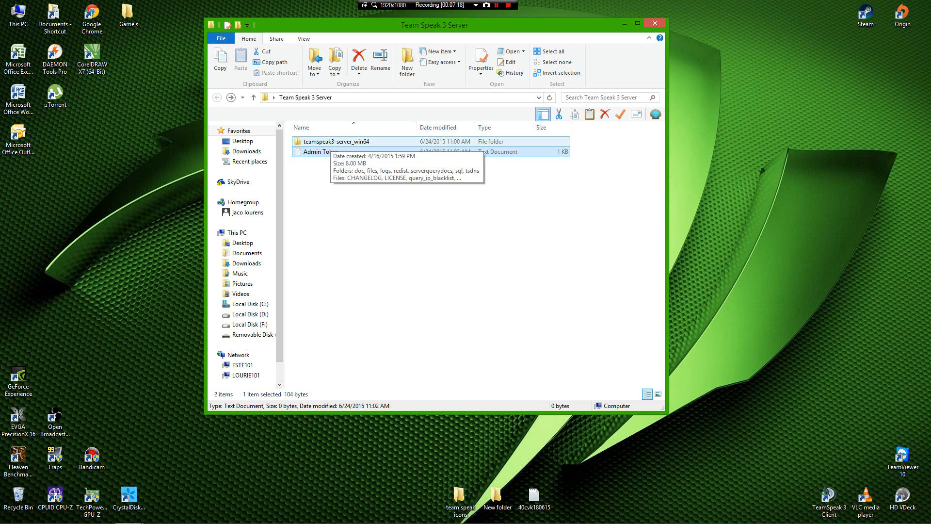
right_click(391, 514)
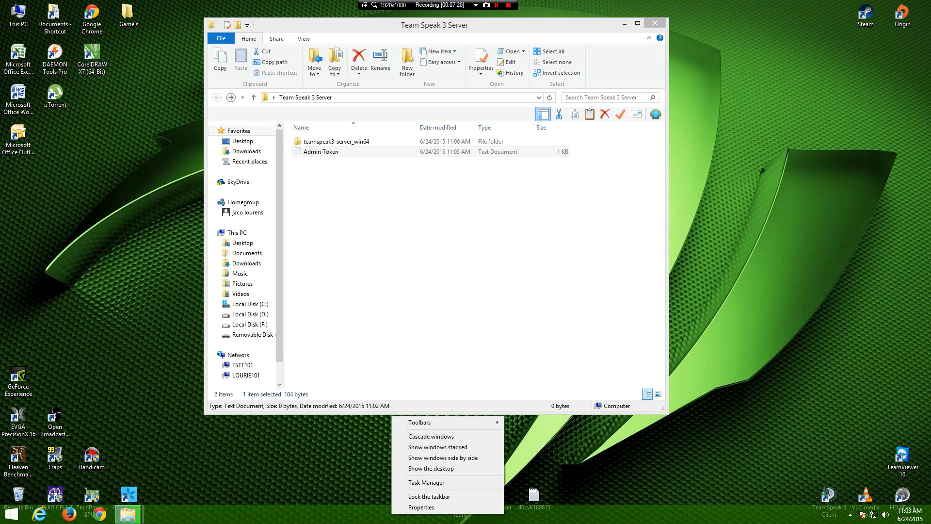
click(427, 482)
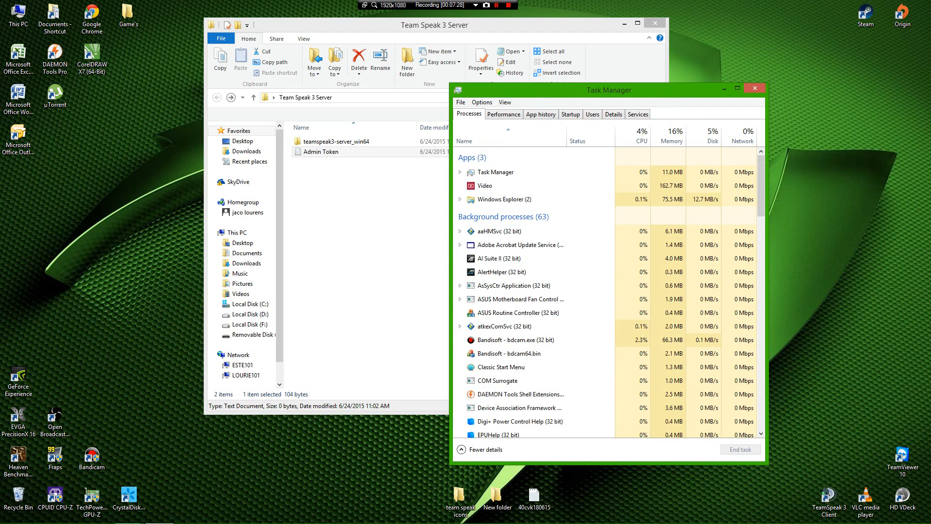
Step: End the Video app, then select ts3server_win64.exe in the Details list
right_click(516, 187)
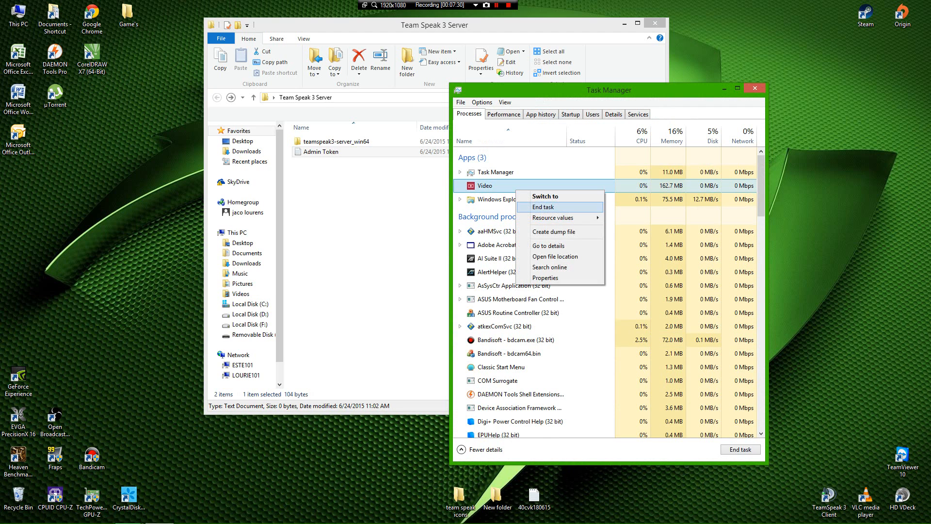
click(543, 207)
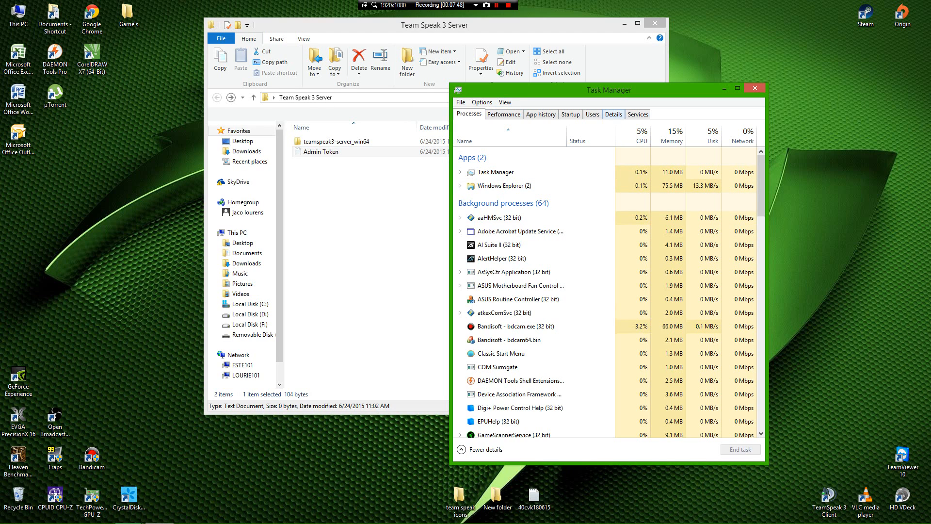
click(613, 114)
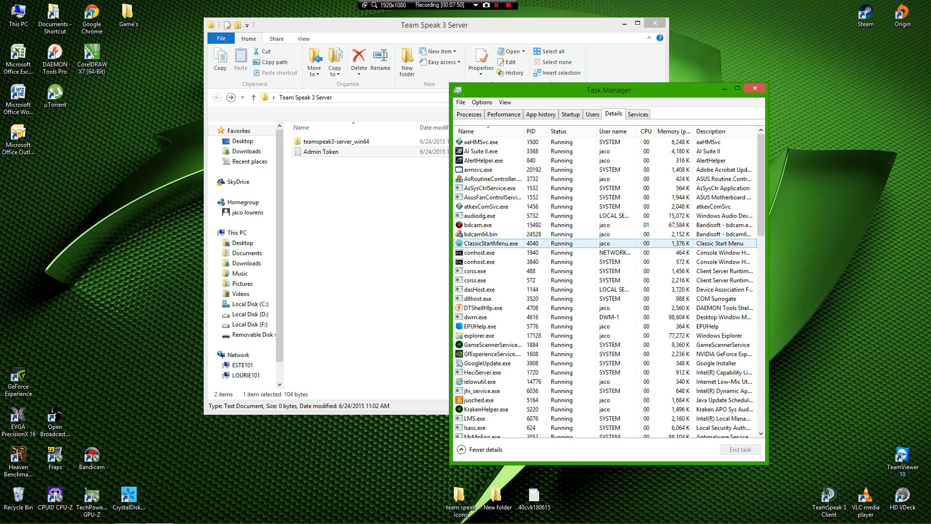
key(t)
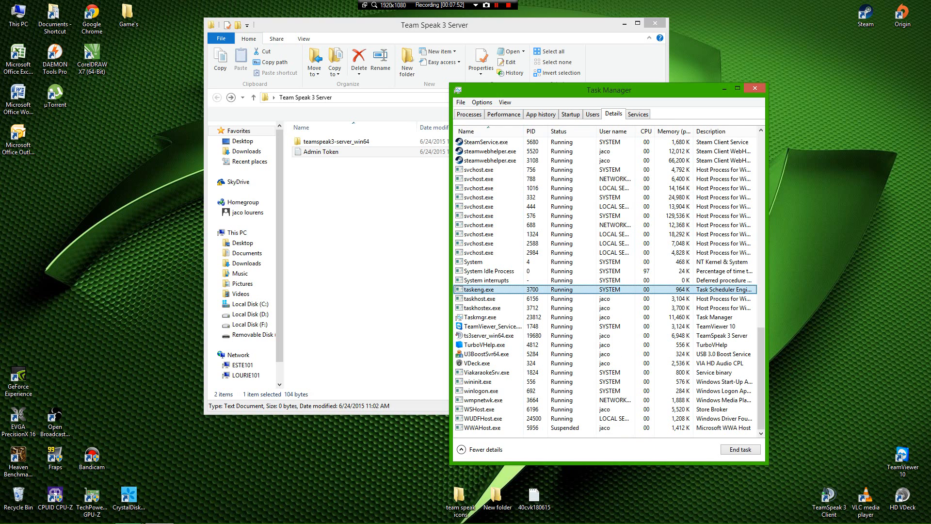
key(s)
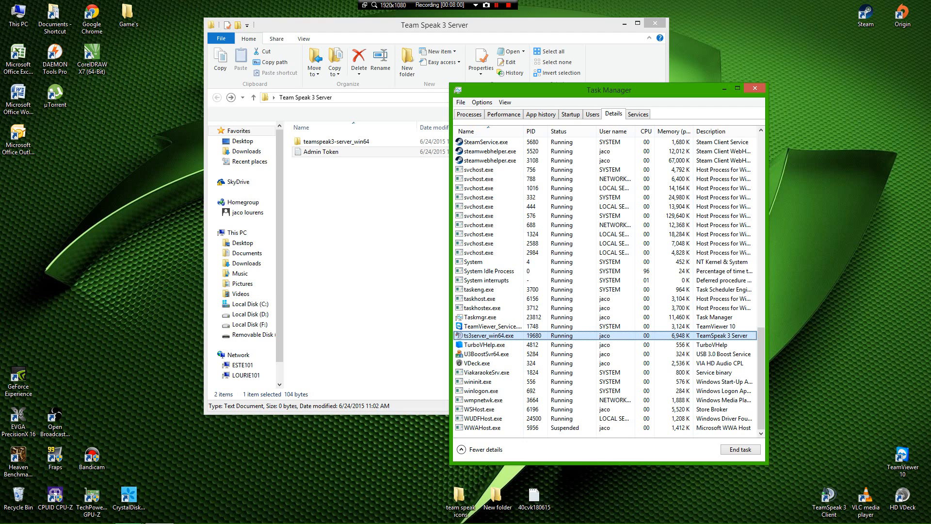
Step: Set ts3server_win64.exe priority to Realtime, confirm the change, and close Task Manager
right_click(505, 335)
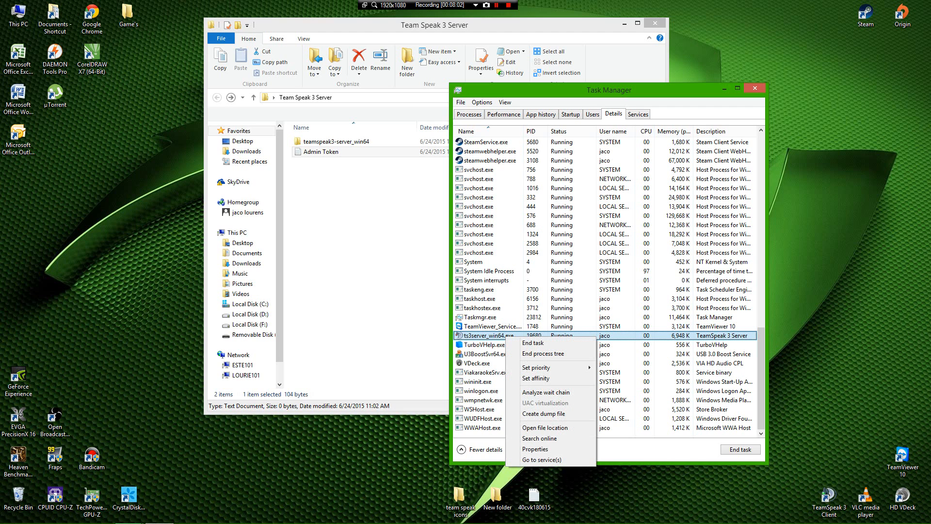
mouse_move(538, 368)
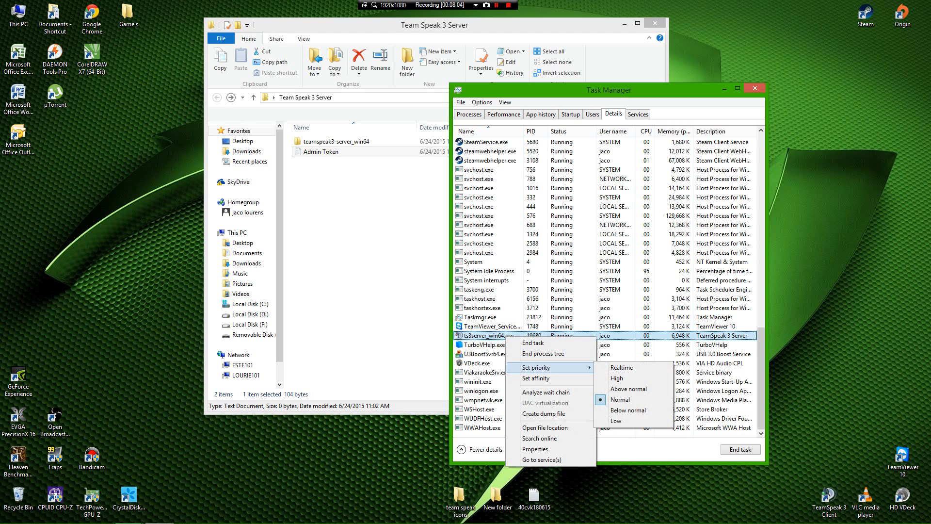
click(622, 367)
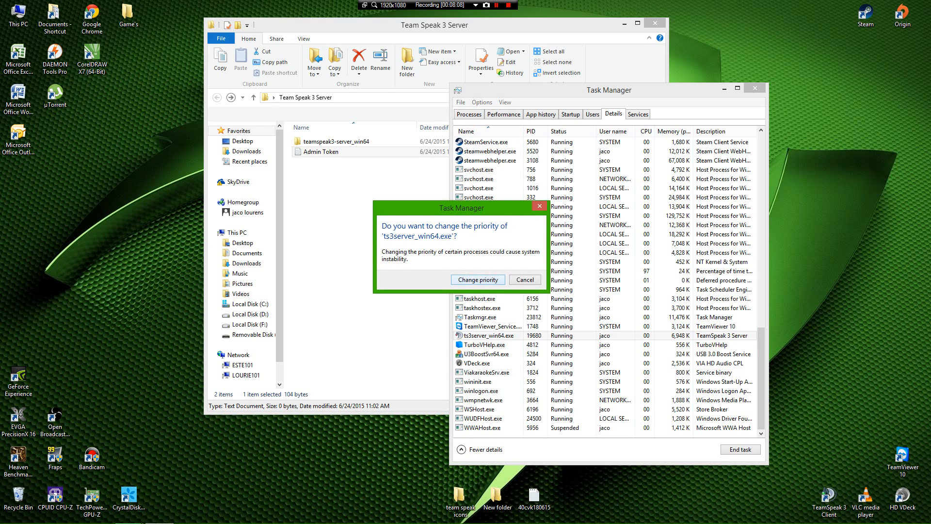
click(478, 280)
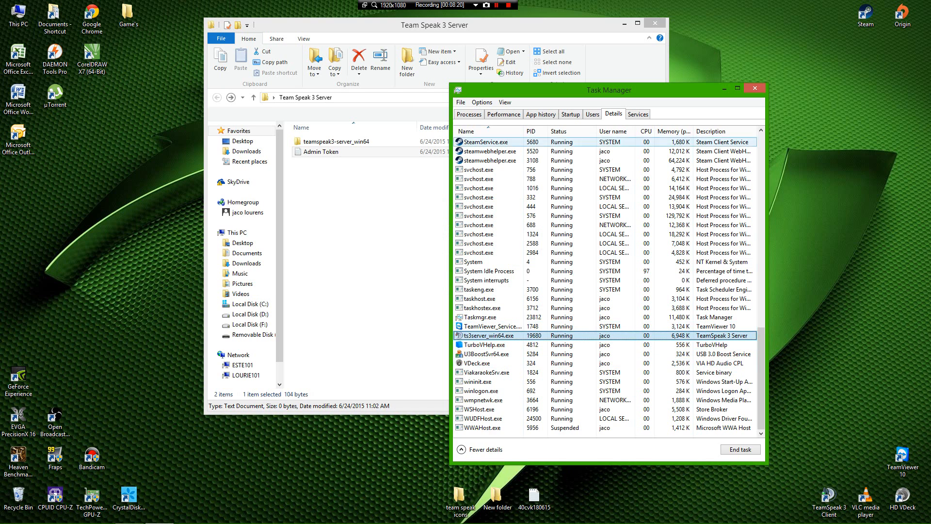
click(755, 88)
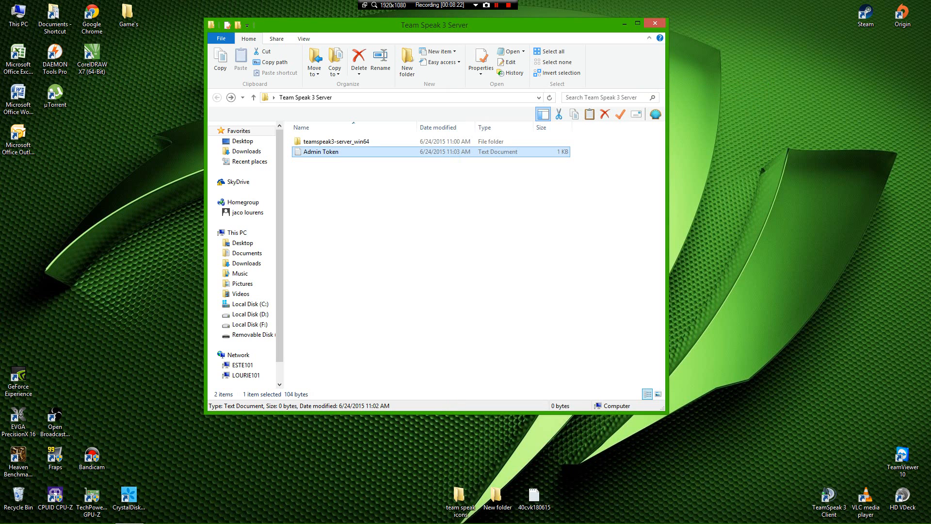
Step: Close the Team Speak 3 Server Explorer window and launch Google Chrome from the desktop
click(655, 23)
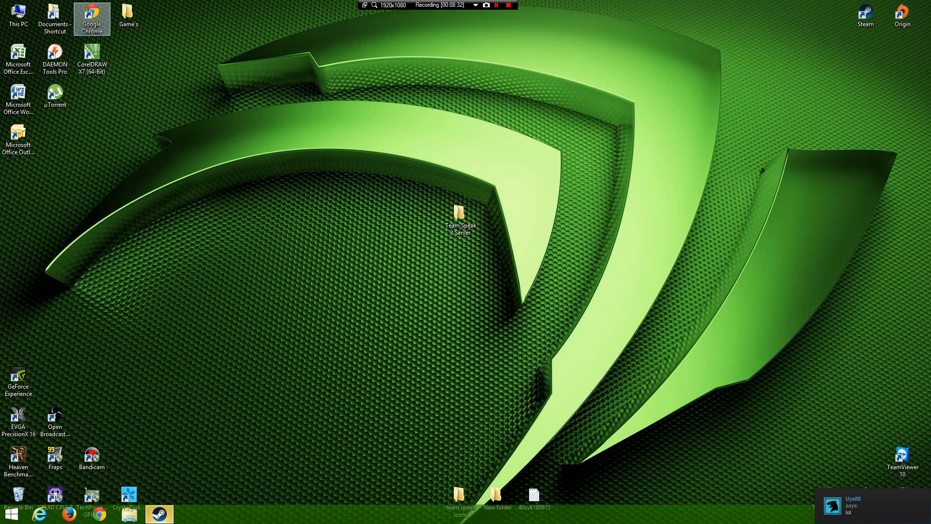
double_click(91, 17)
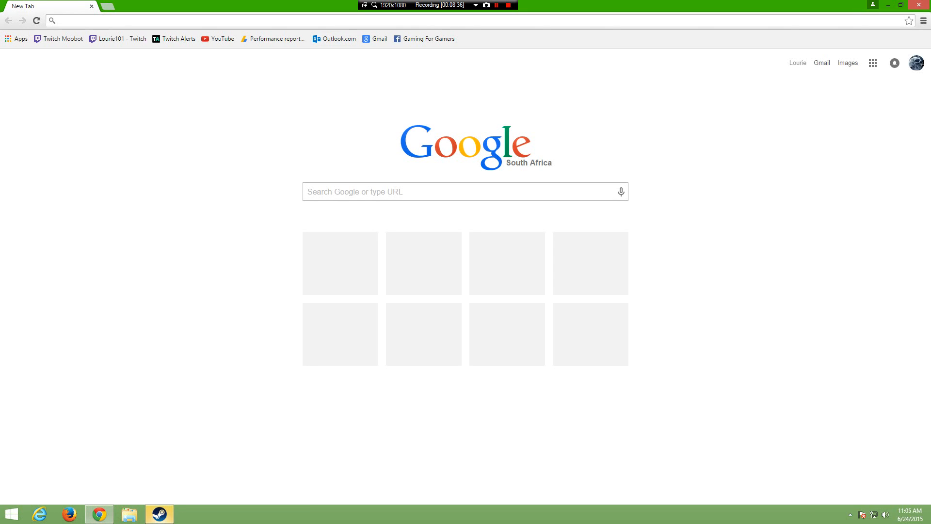
Step: Search Google for 'Port Forward' and open the portforward.com 'Free Help Forwarding Ports' result
text(Po)
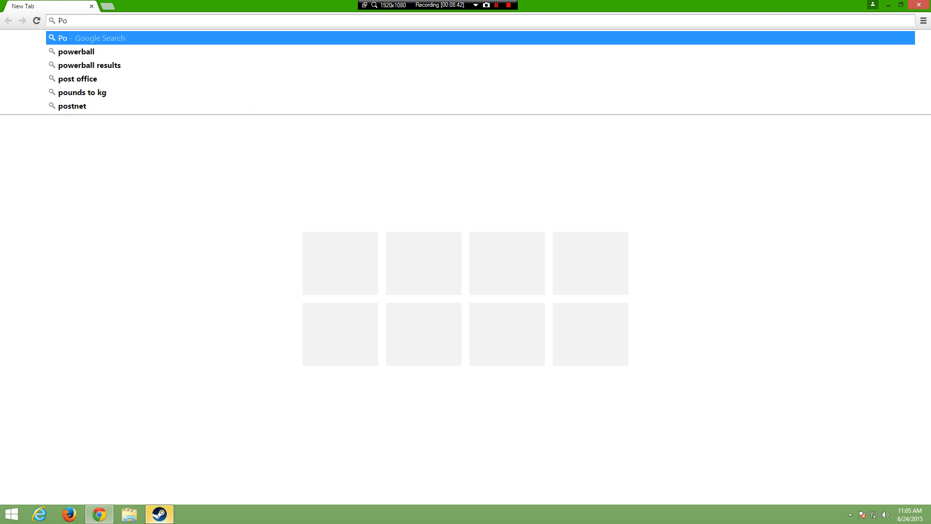
key(BackSpace)
text(w)
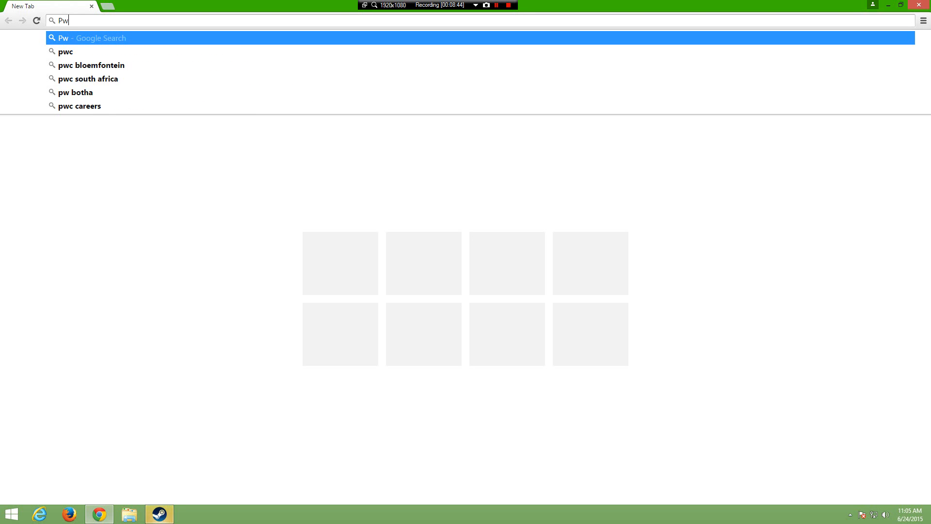
text(ort)
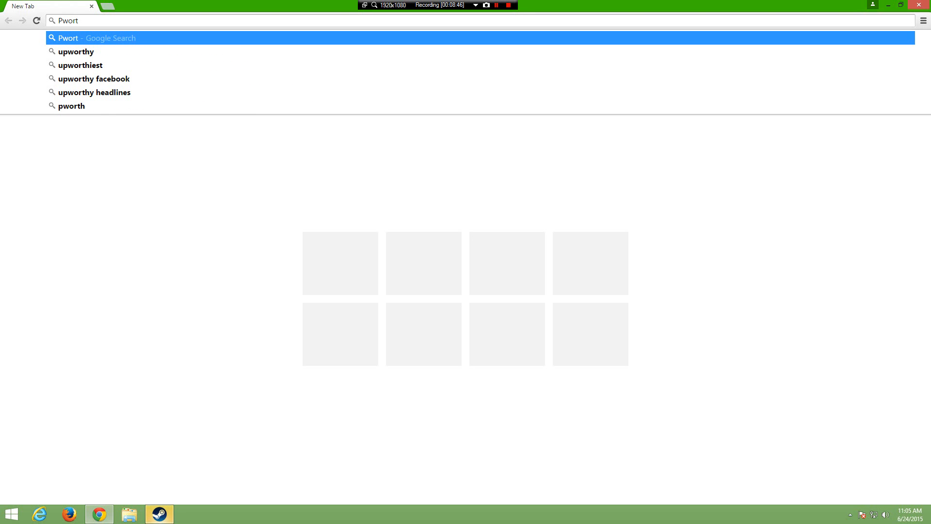
text(f)
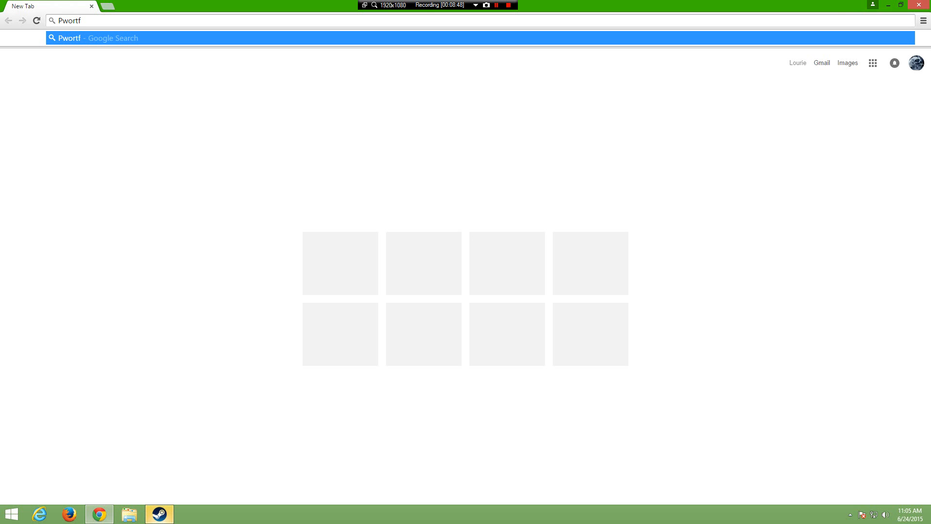
text(or)
text(warf)
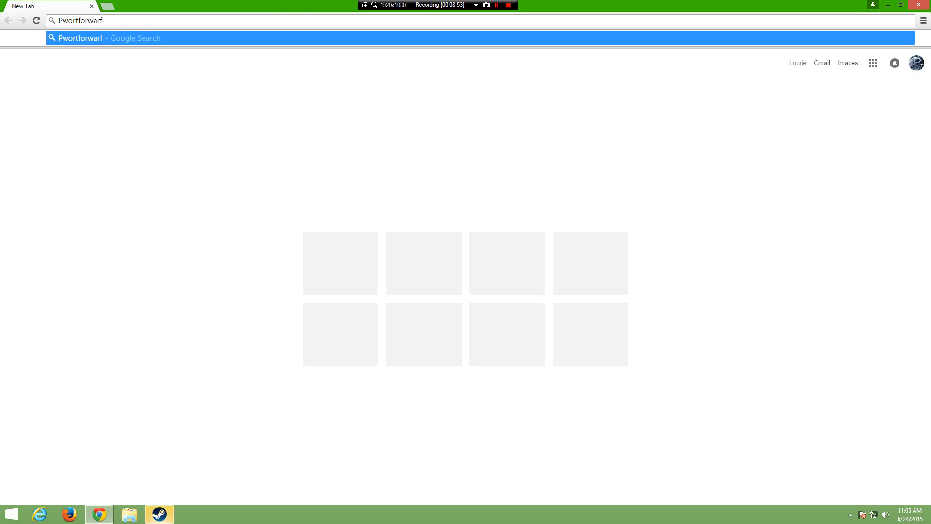
key(BackSpace)
text(d)
key(Return)
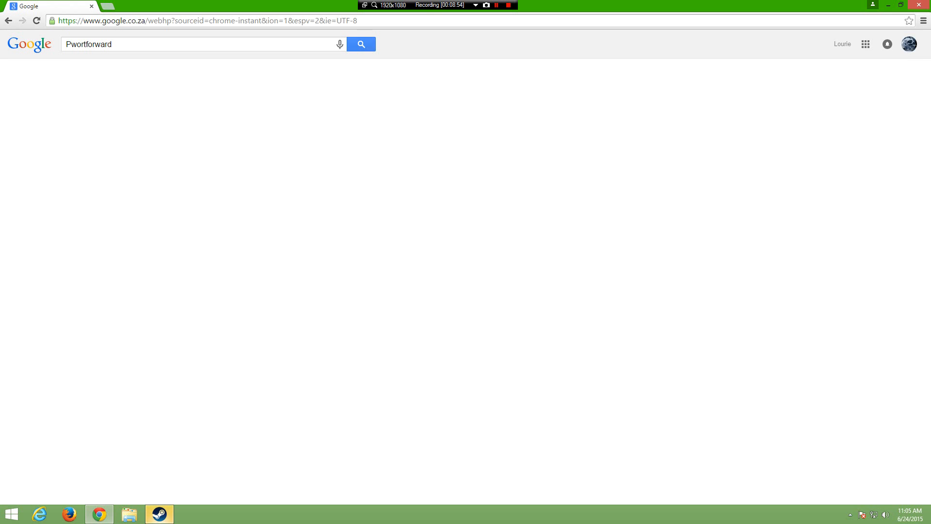
click(170, 120)
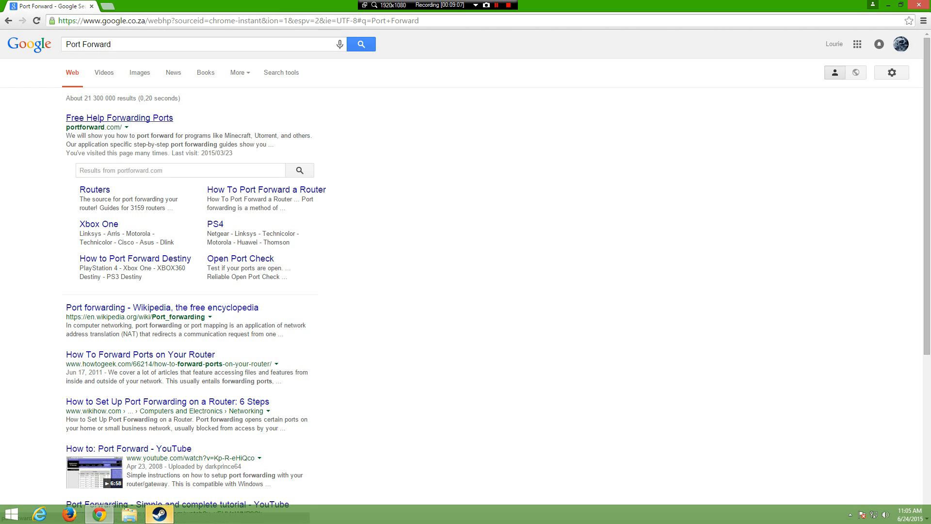
click(119, 118)
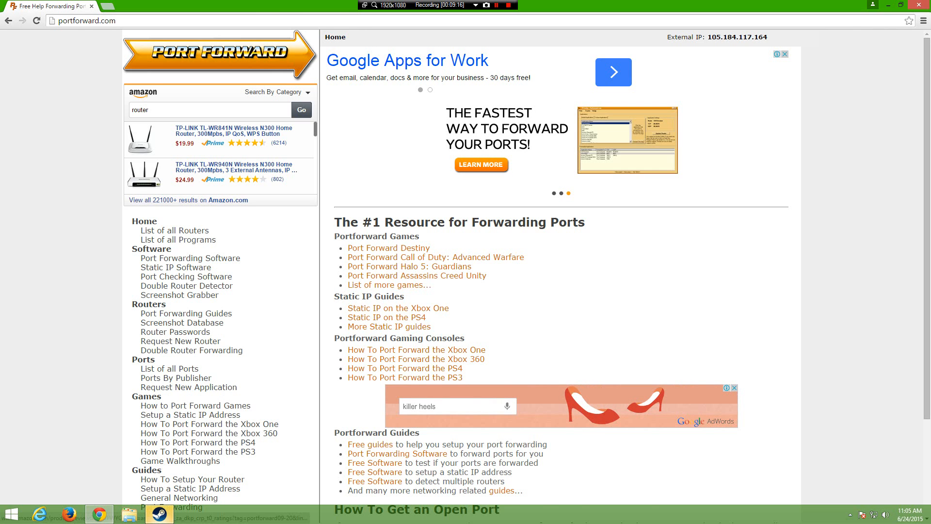
Step: Scroll the portforward.com home page and open the Port Forwarding Guides sidebar link
scroll(218, 155, down, 2)
scroll(534, 267, down, 1)
scroll(465, 267, down, 2)
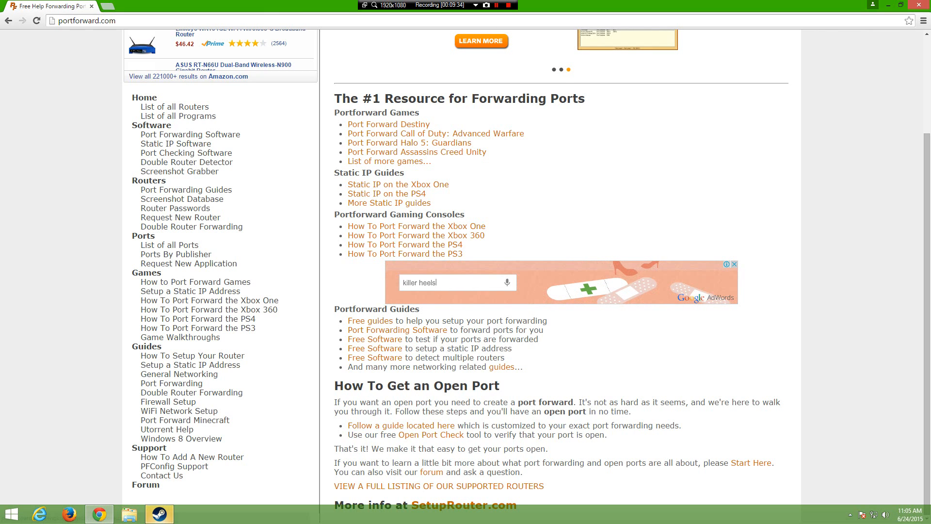
click(439, 486)
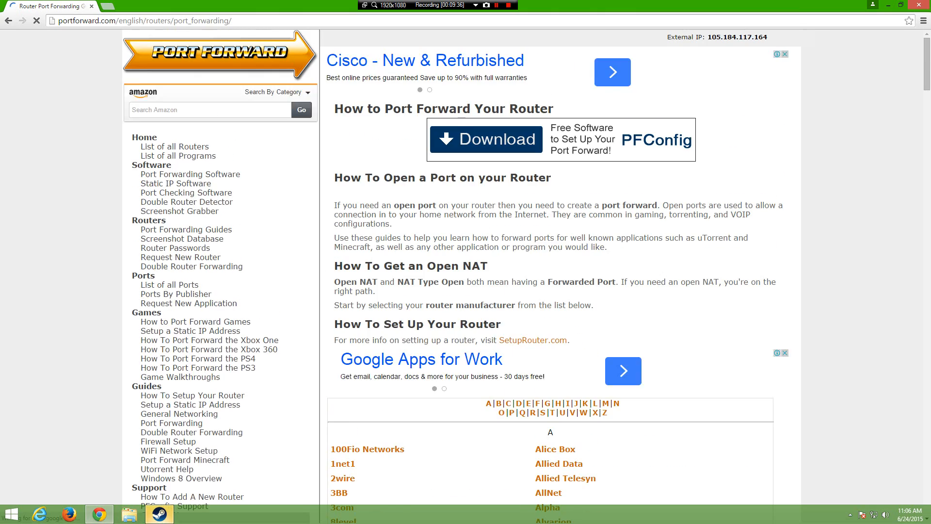
Step: Jump to the D section of the router manufacturer list and open Dlink
scroll(550, 271, down, 3)
scroll(550, 272, down, 20)
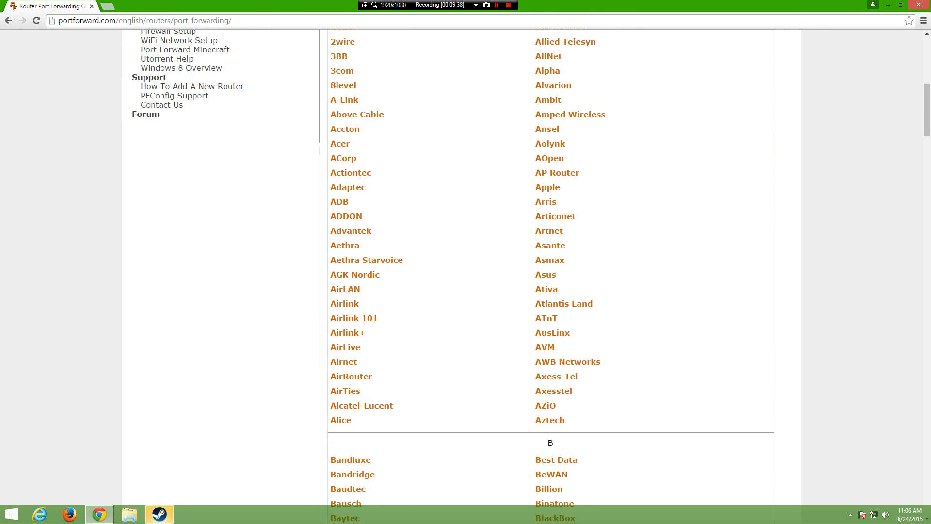
scroll(550, 271, down, 5)
scroll(550, 272, up, 20)
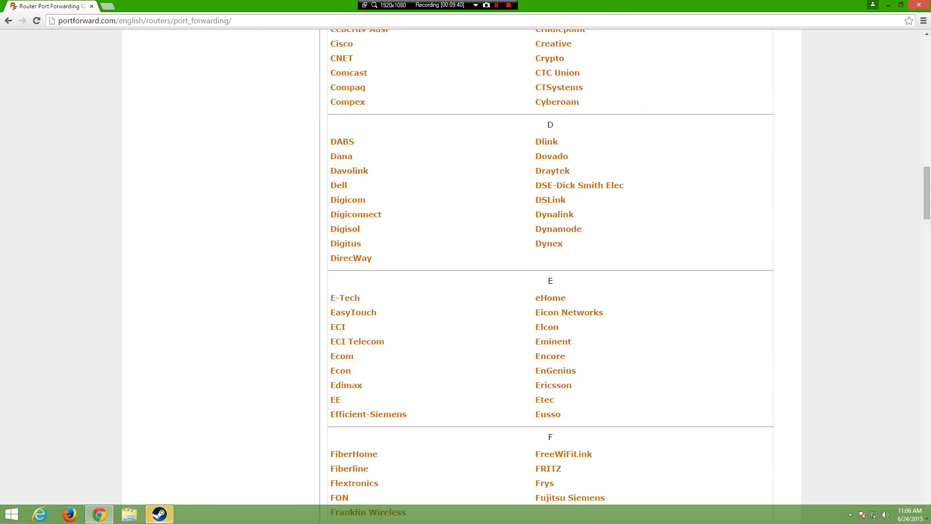
scroll(550, 271, up, 3)
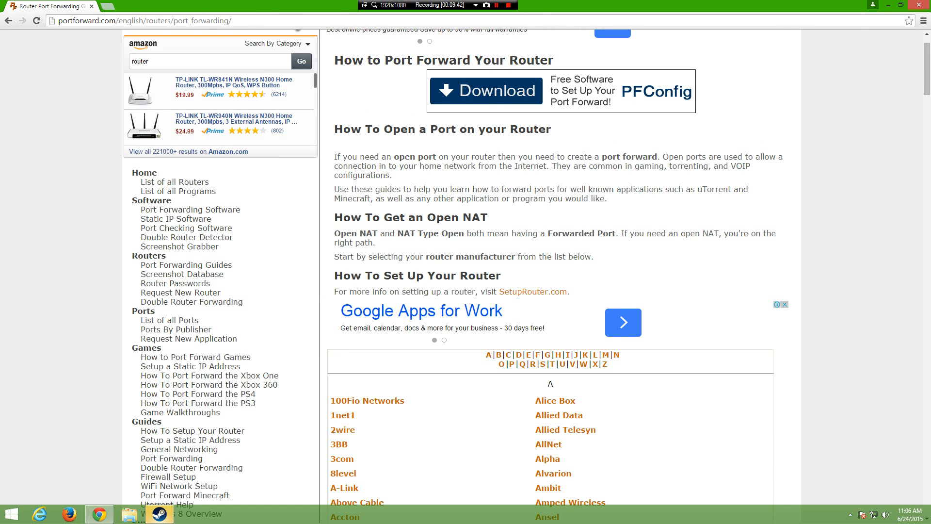
click(518, 355)
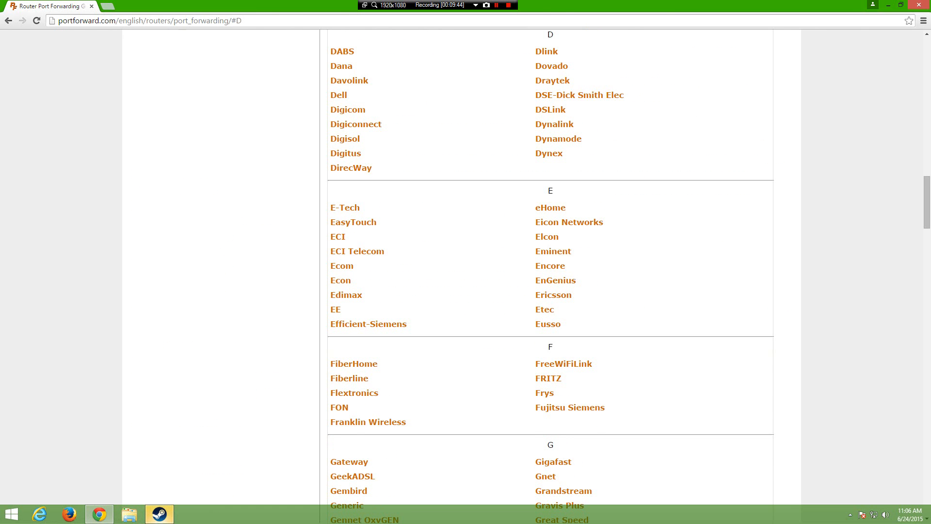
scroll(550, 272, up, 4)
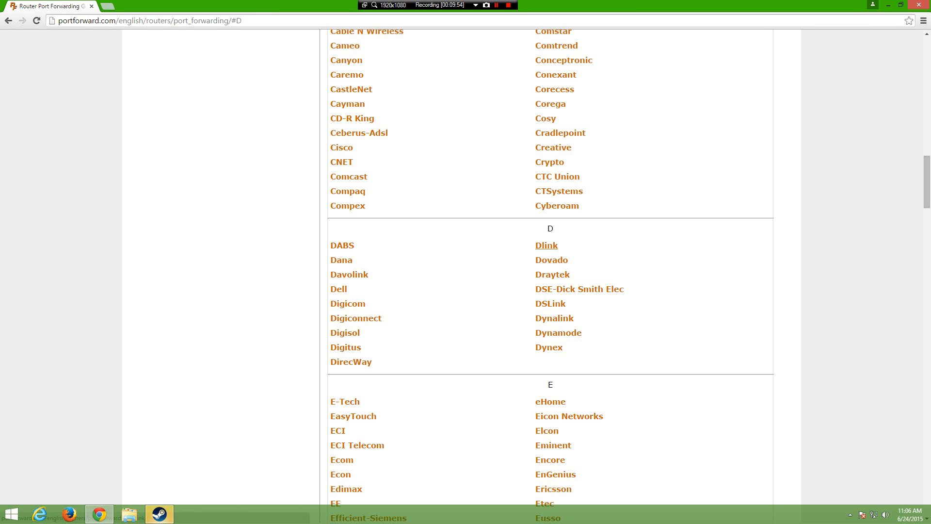
click(547, 245)
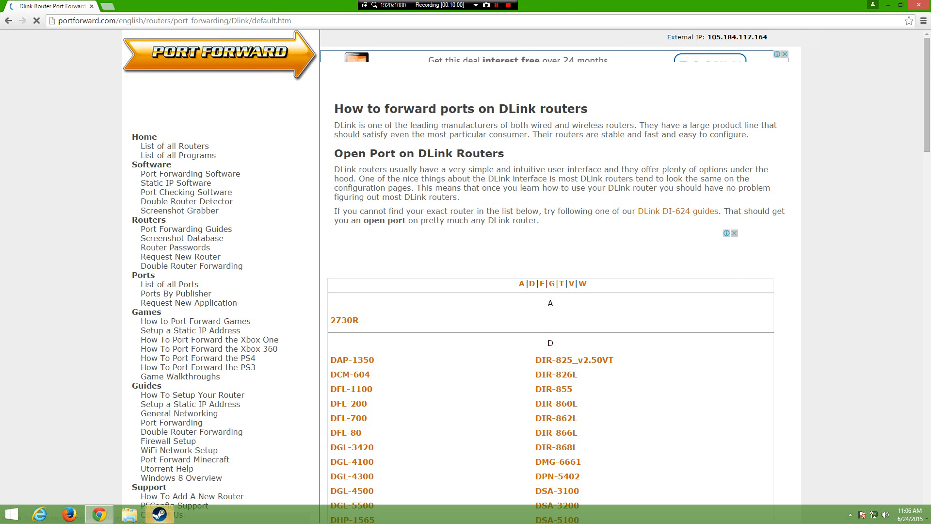
Step: Find the DSL-2750U model in the Dlink router list and open its guide
scroll(550, 271, down, 3)
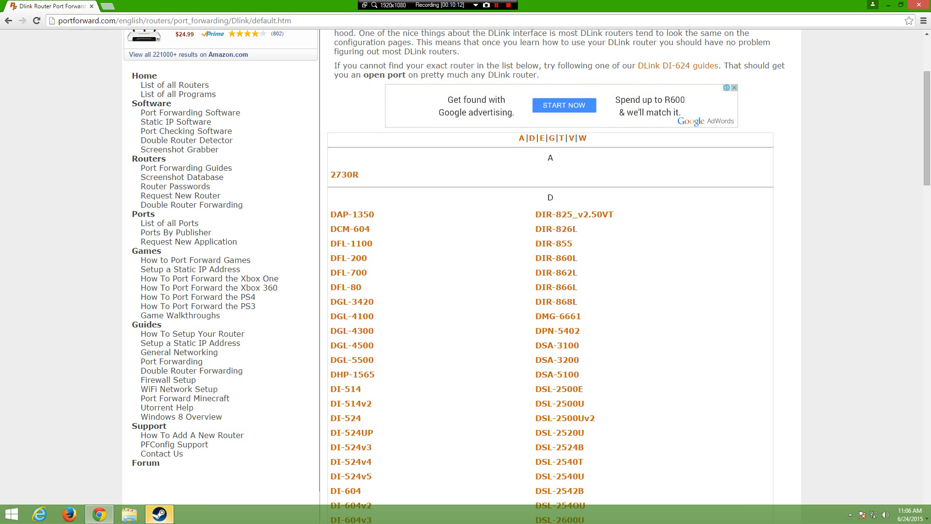
scroll(550, 267, down, 4)
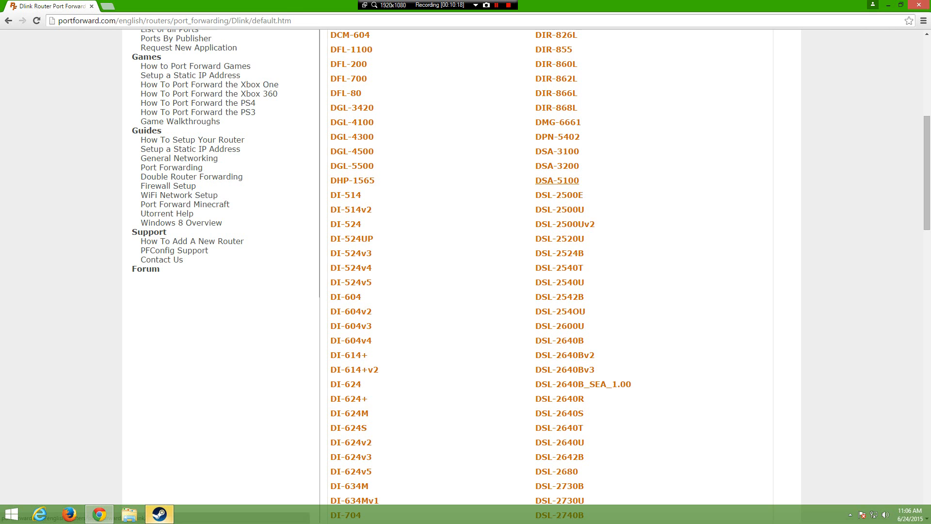
scroll(559, 210, down, 1)
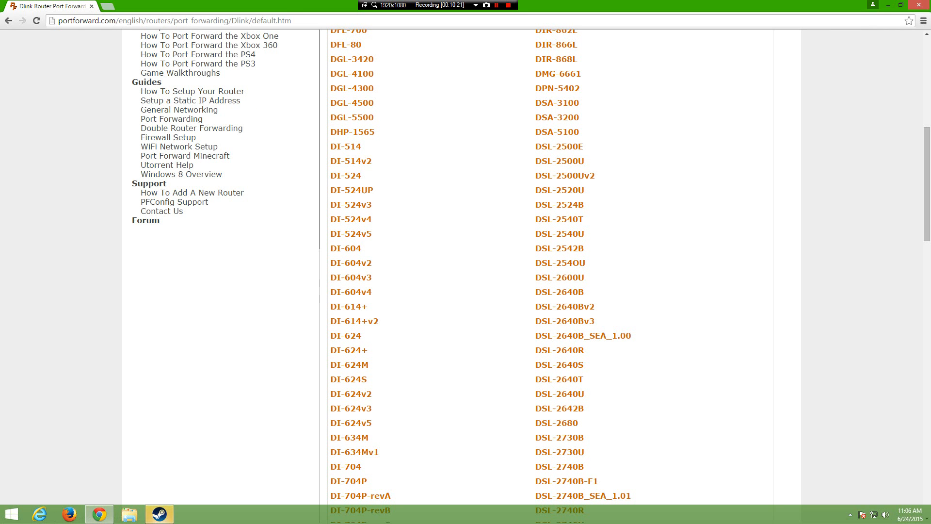
scroll(560, 239, down, 8)
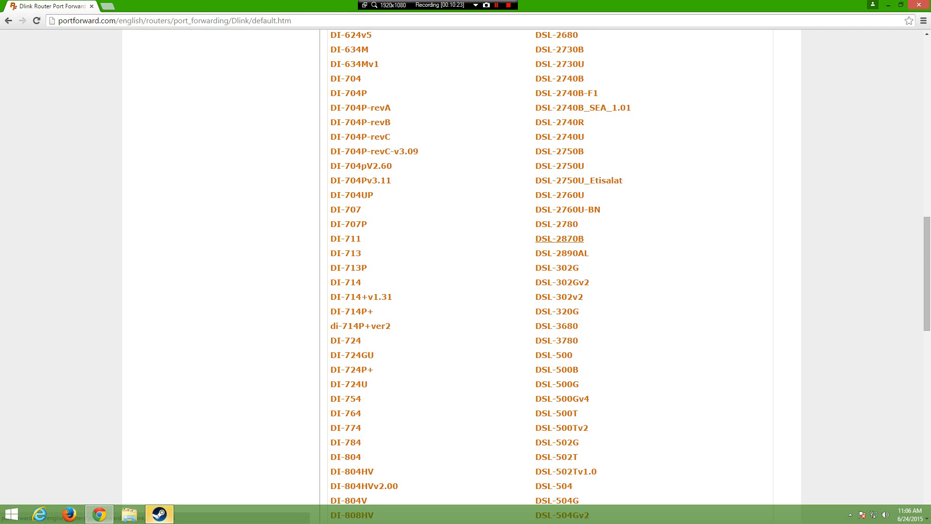
scroll(560, 238, up, 3)
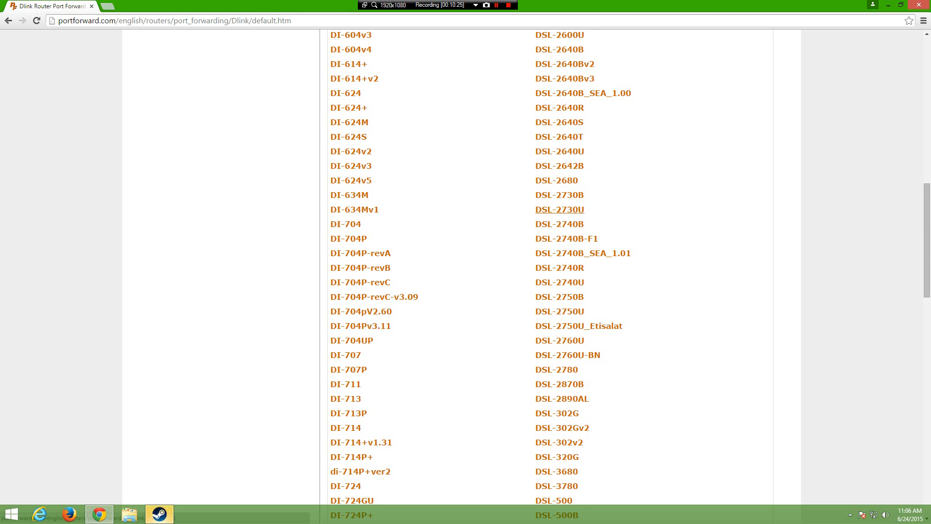
scroll(559, 187, up, 1)
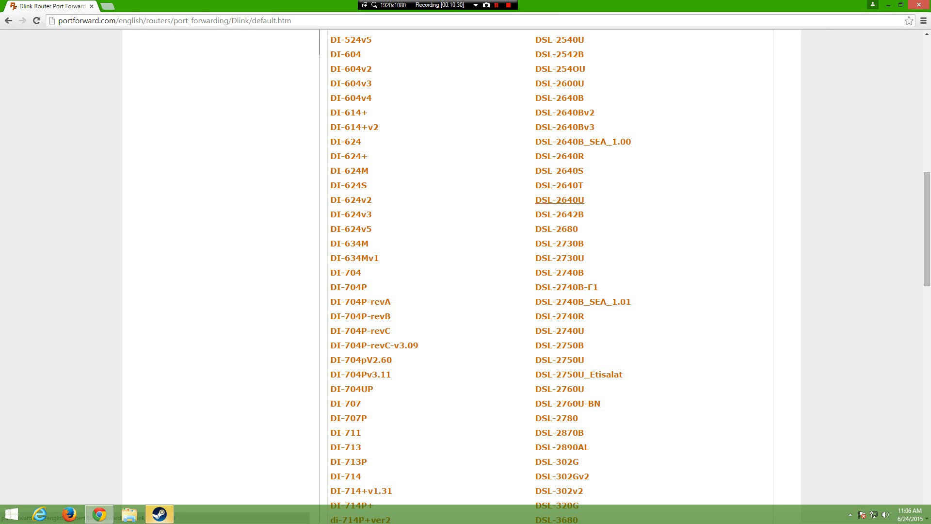
scroll(559, 201, up, 1)
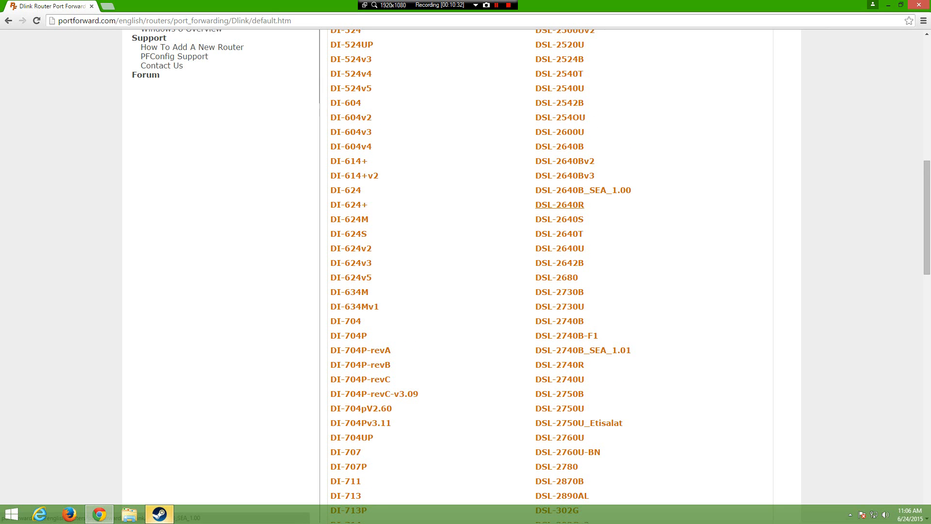
scroll(560, 186, down, 1)
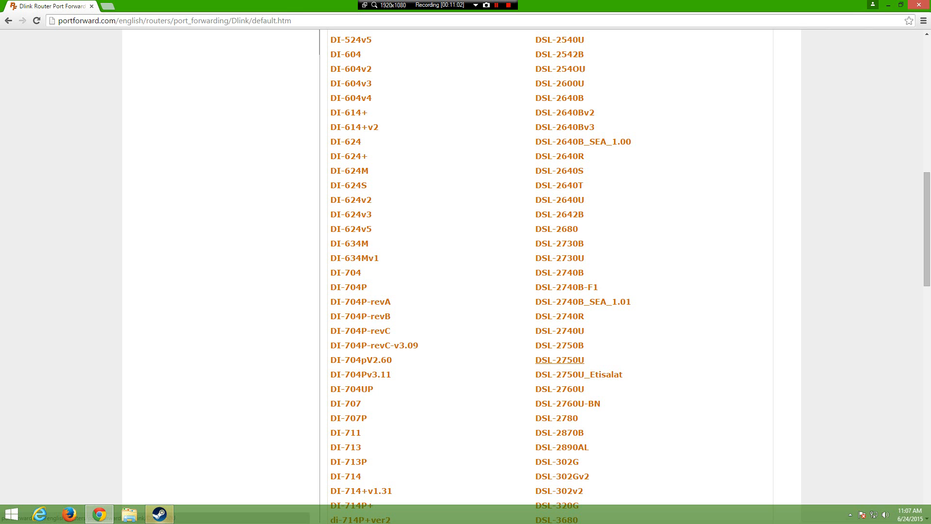
click(559, 360)
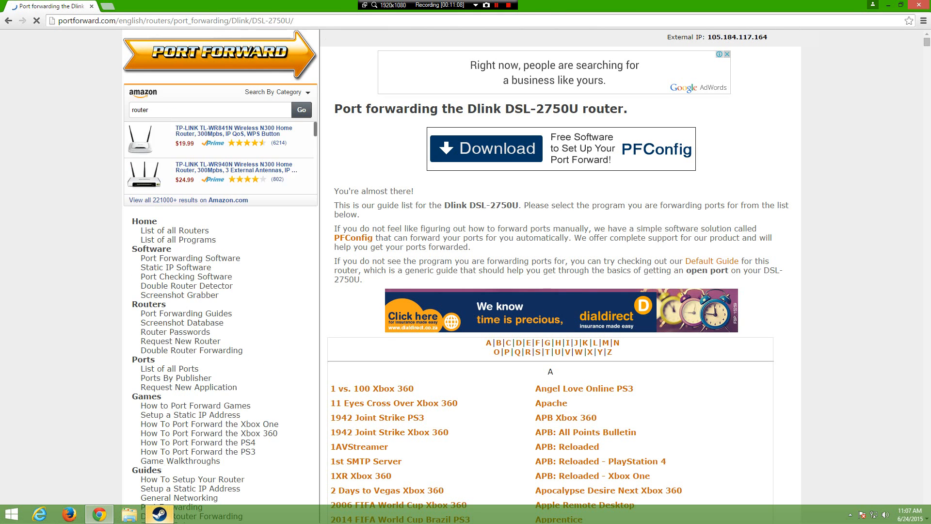
Step: Jump to programs starting with T and open the TeamSpeak 3 Server guide
scroll(550, 272, down, 3)
click(548, 206)
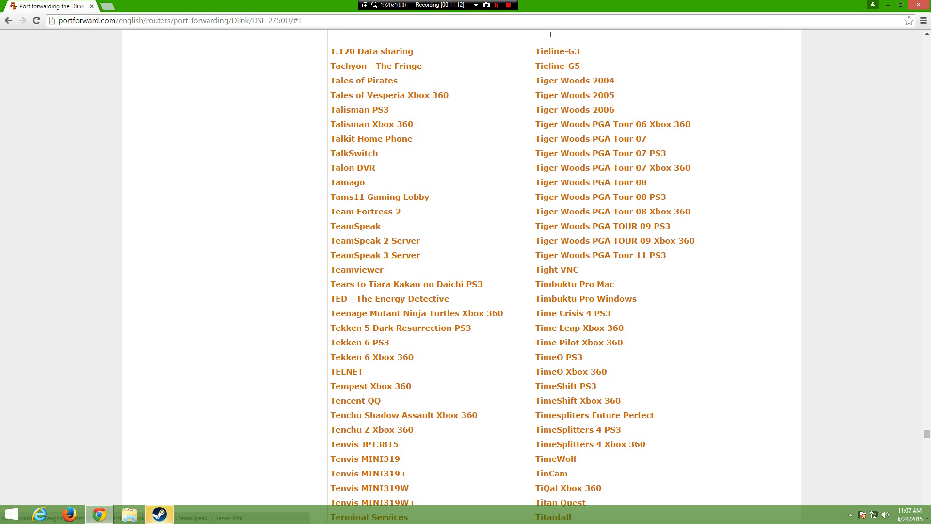
click(374, 255)
Step: Review the TCP/UDP Forward Ports entries for 9987 and 10011, then snap Chrome to the right half
scroll(465, 272, down, 20)
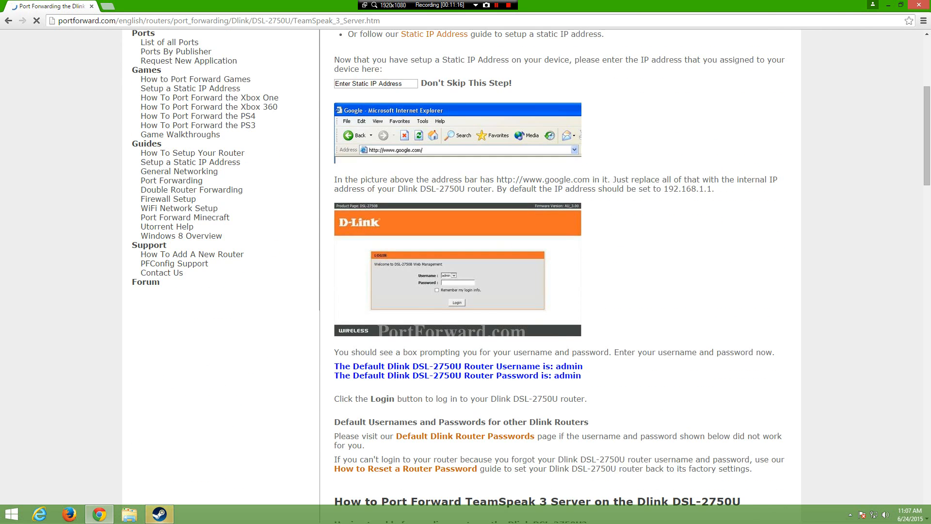
scroll(465, 271, up, 18)
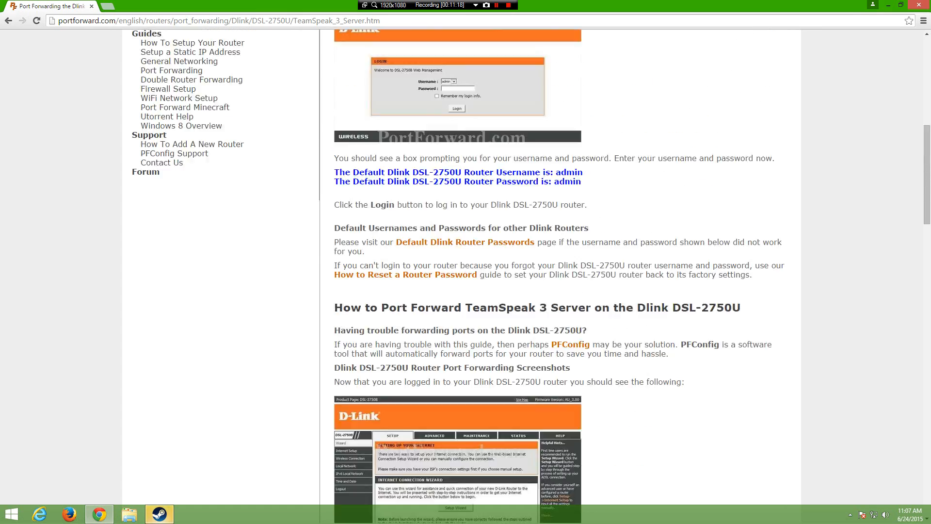
scroll(465, 272, down, 5)
scroll(457, 271, down, 12)
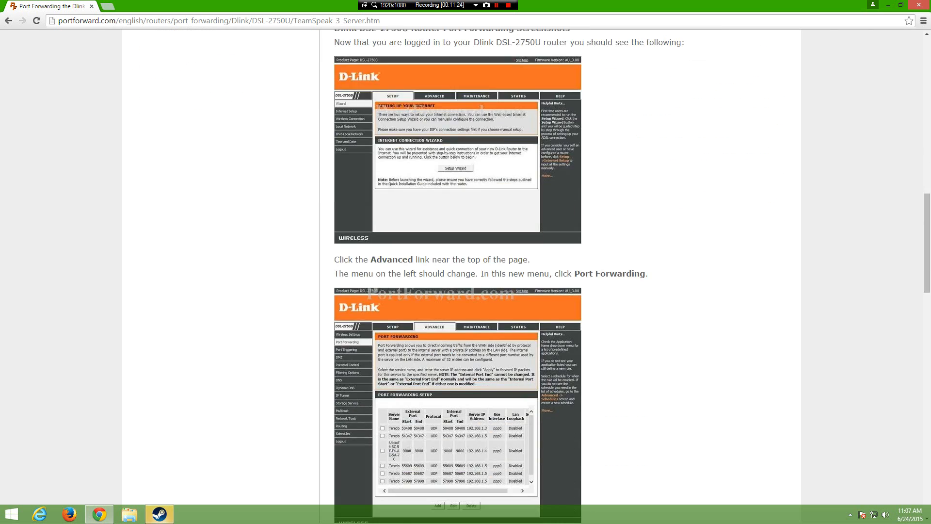
scroll(466, 272, down, 8)
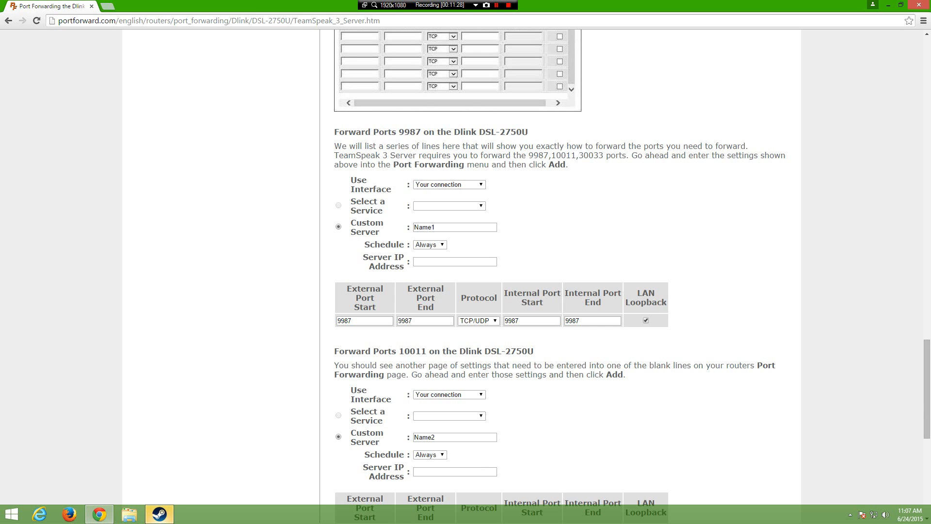
scroll(465, 271, up, 20)
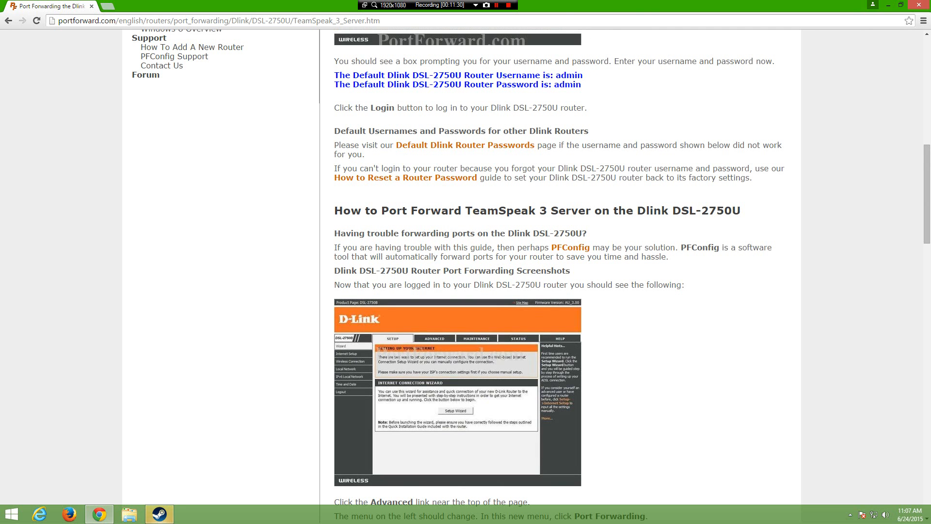
scroll(466, 271, up, 4)
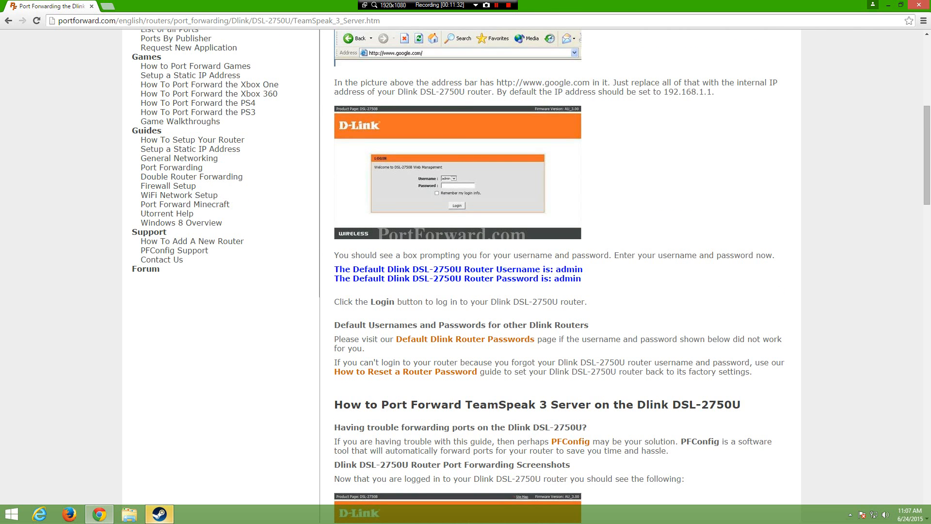
scroll(466, 272, down, 3)
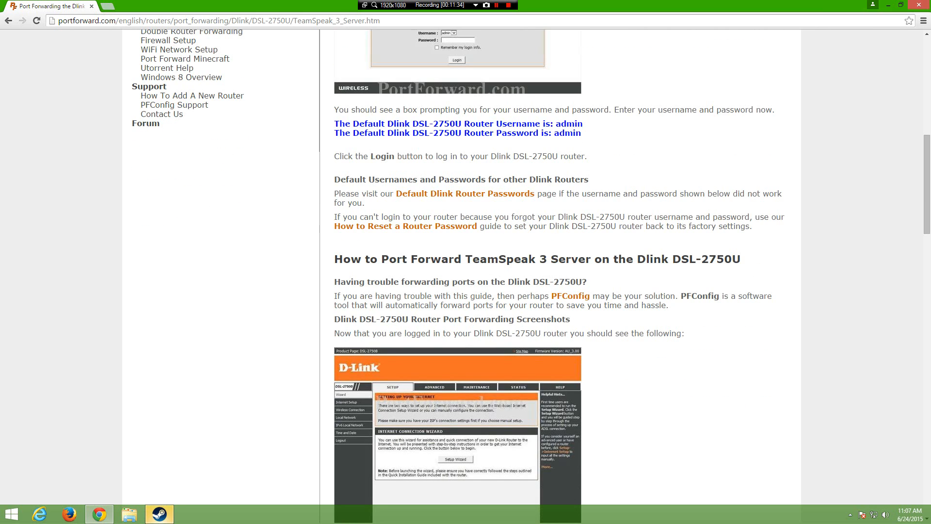
scroll(466, 272, down, 15)
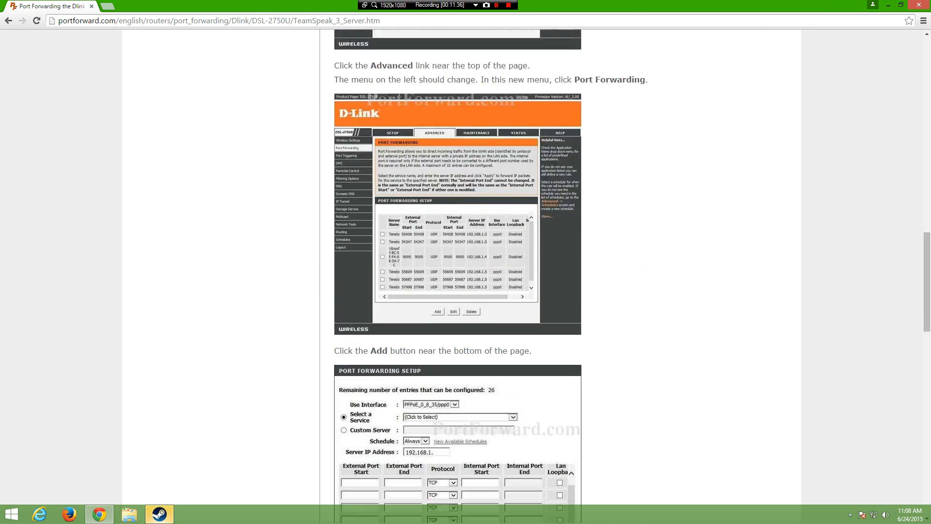
scroll(465, 271, down, 7)
scroll(466, 272, up, 20)
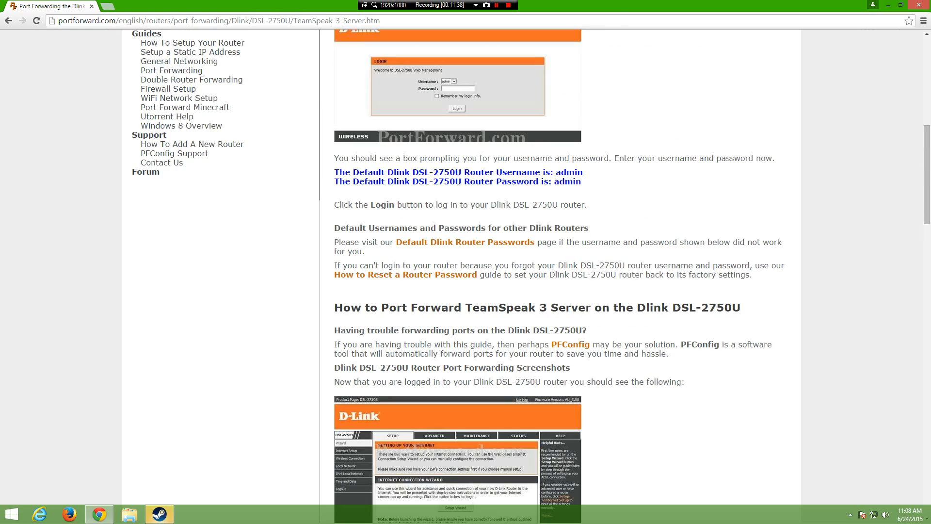
scroll(466, 272, up, 3)
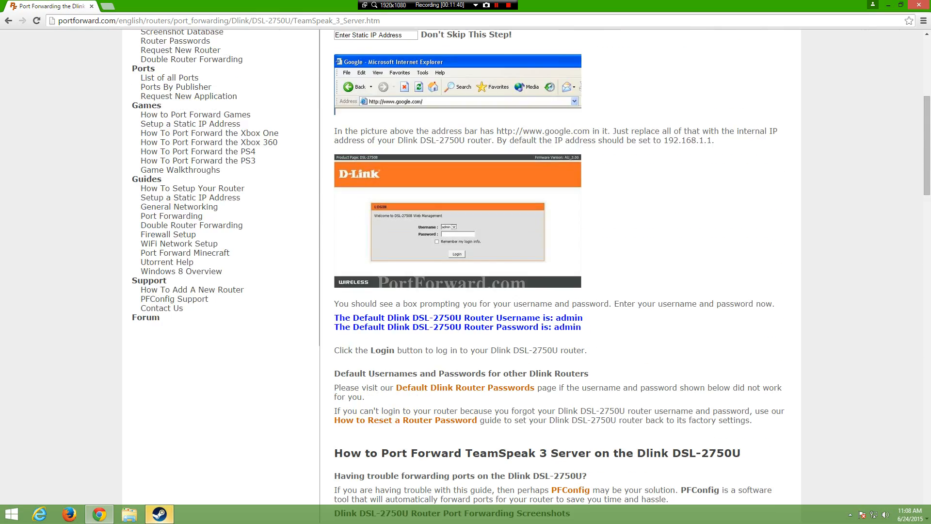
scroll(465, 272, down, 13)
scroll(465, 272, up, 15)
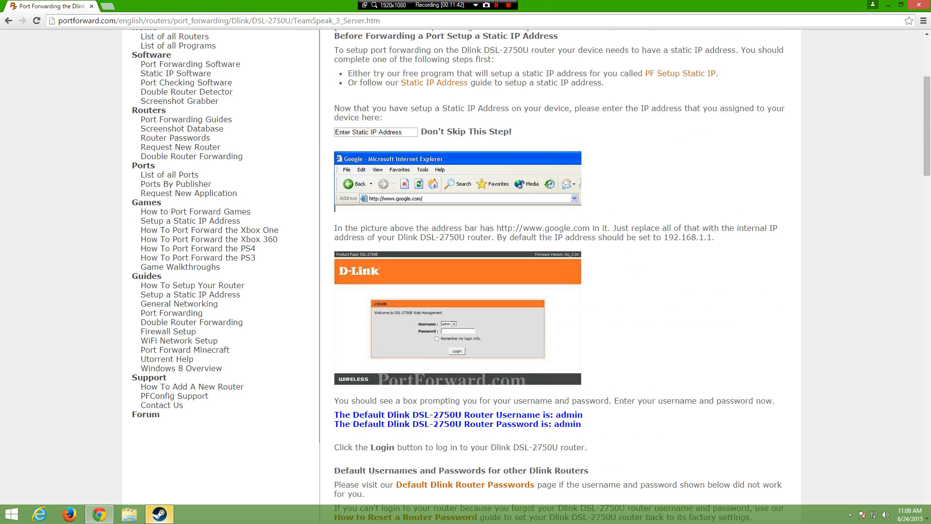
scroll(466, 271, down, 20)
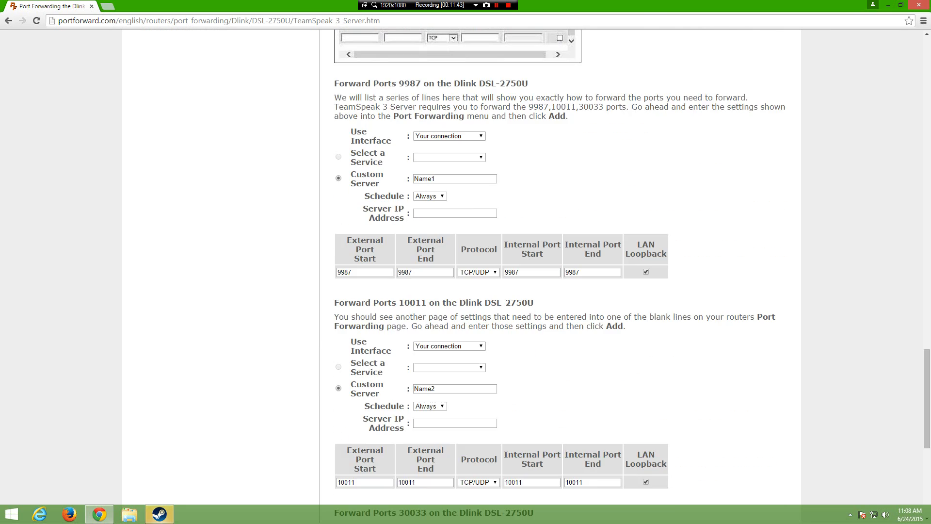
scroll(465, 271, up, 5)
scroll(465, 271, down, 5)
scroll(465, 271, up, 2)
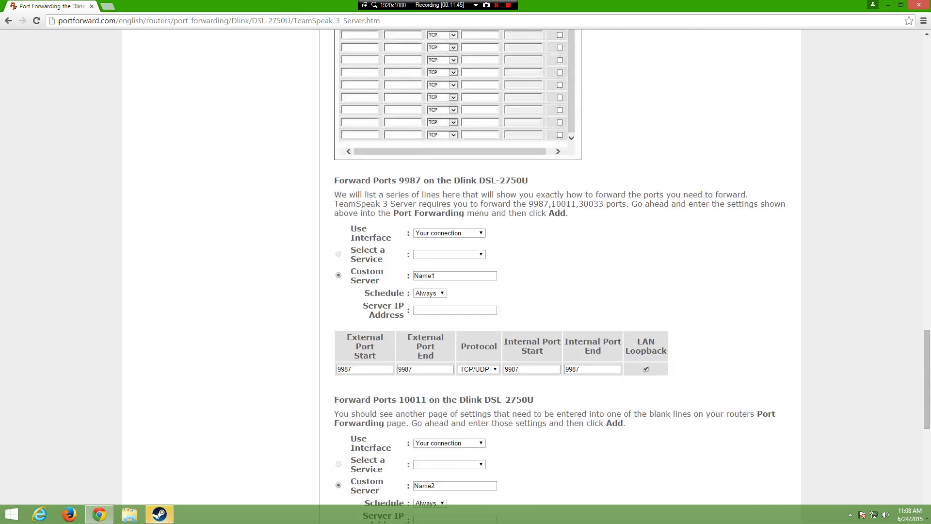
scroll(466, 272, up, 15)
scroll(465, 271, down, 13)
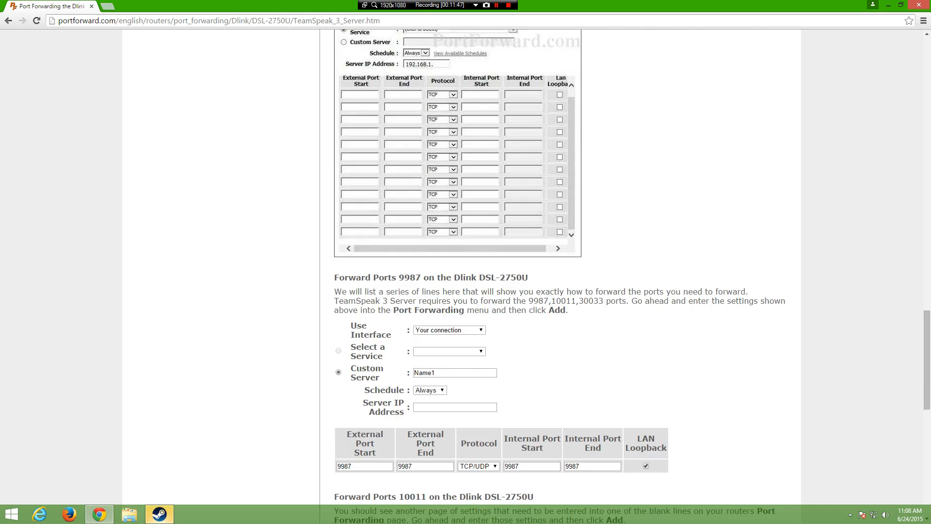
scroll(465, 272, down, 4)
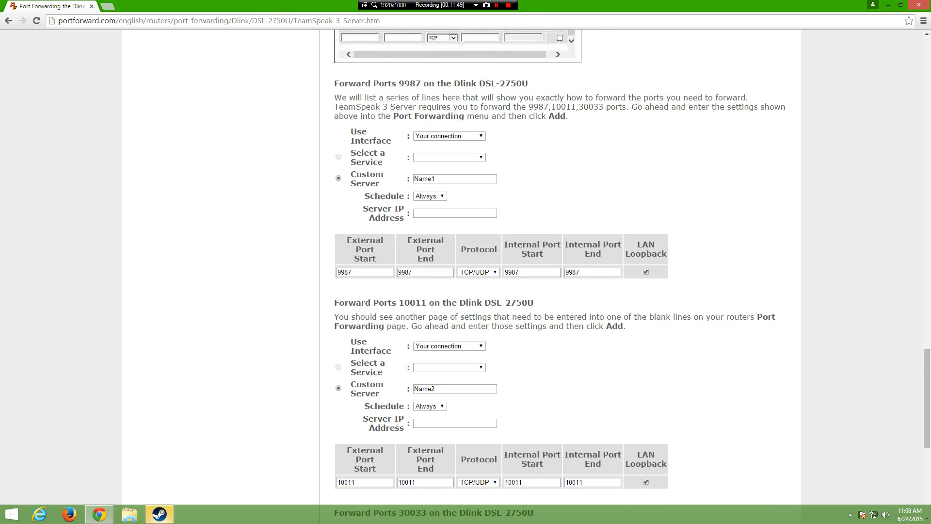
scroll(465, 271, down, 1)
scroll(466, 272, up, 2)
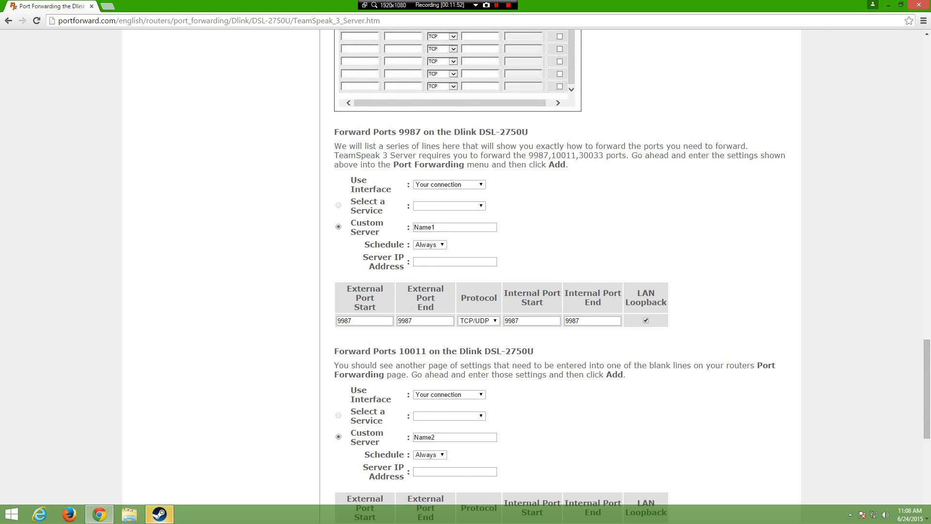
scroll(466, 272, down, 1)
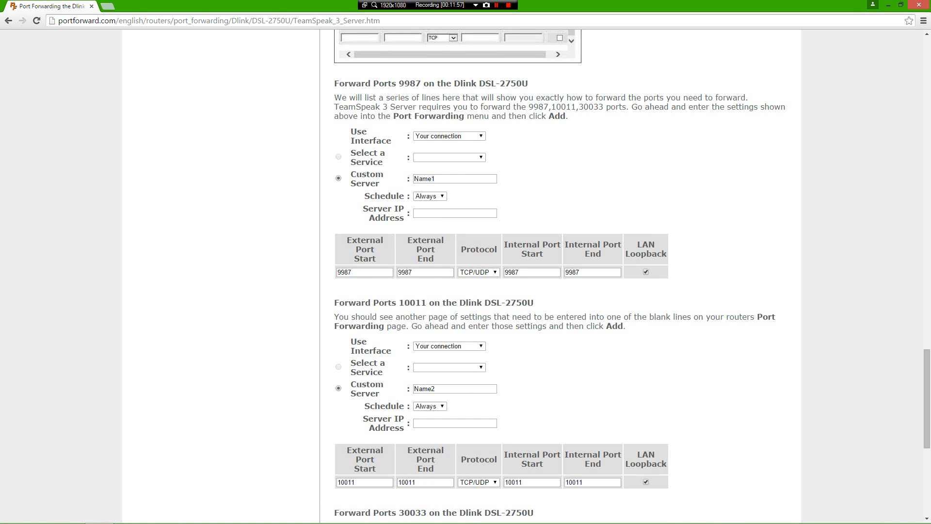
key(super+Right)
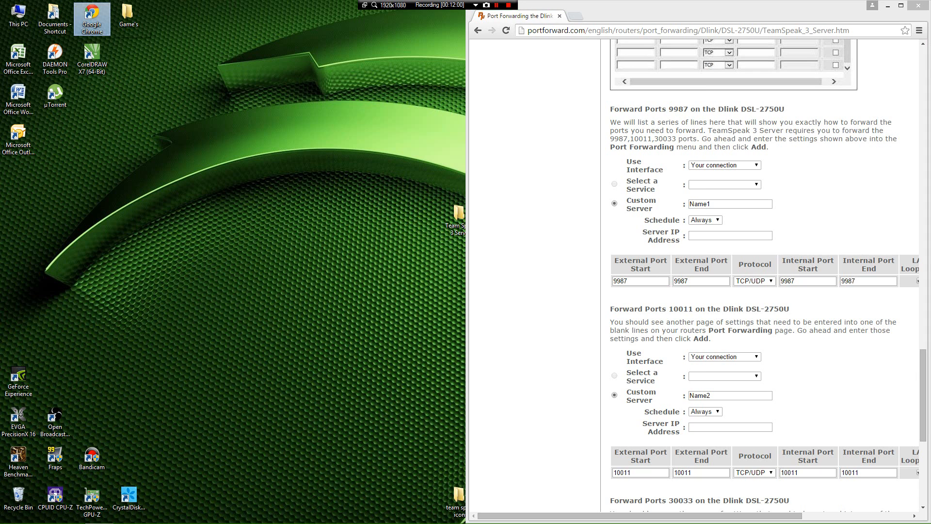
Step: Open a second Chrome window and snap it to the left half of the screen
double_click(92, 18)
key(super+Left)
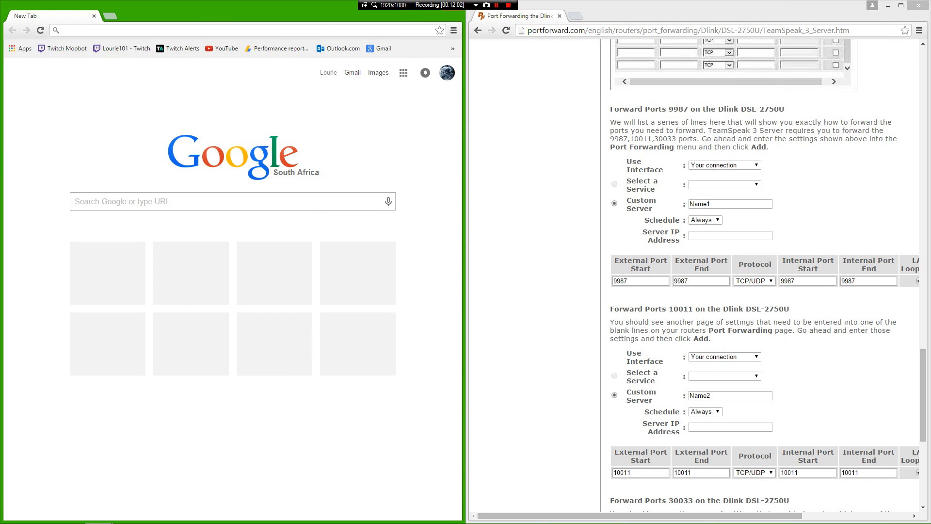
click(233, 201)
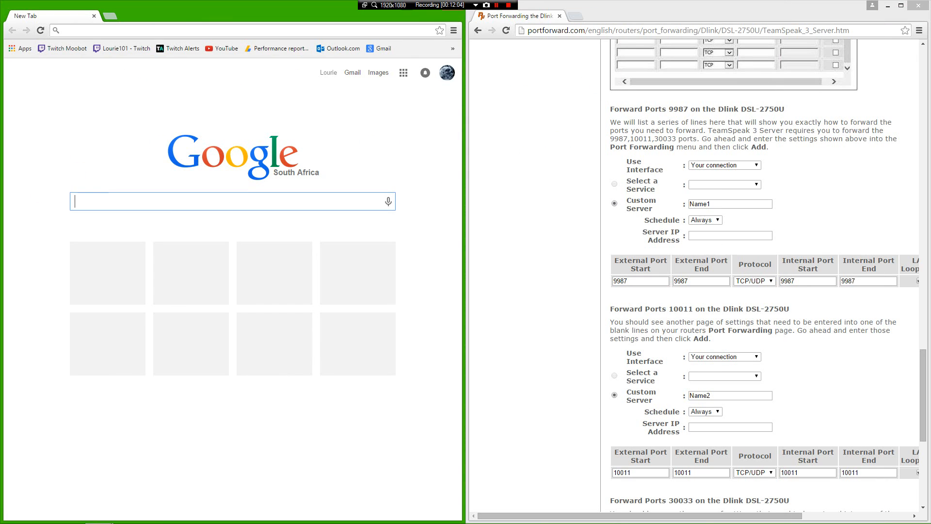
Step: Log in to the router at 10.0.0.2 with the admin password, declining to save it
click(233, 30)
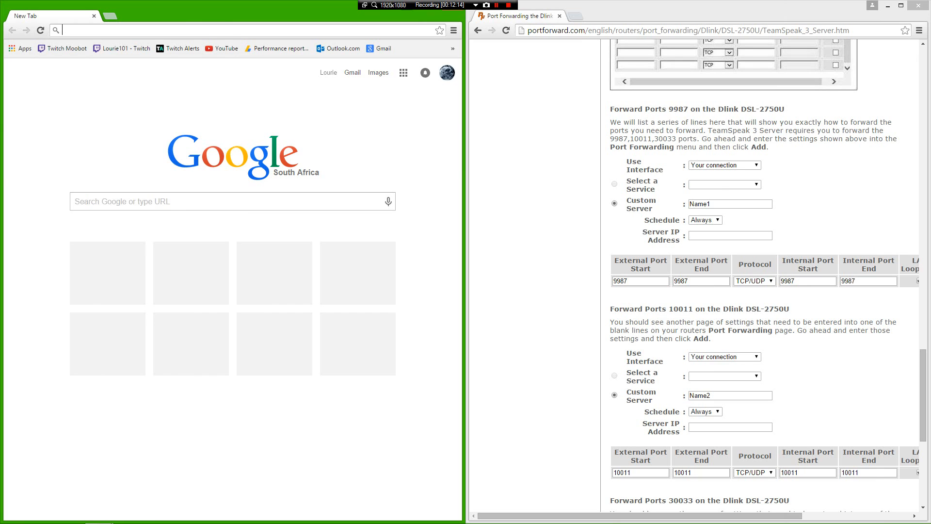
text(10.0.0.2)
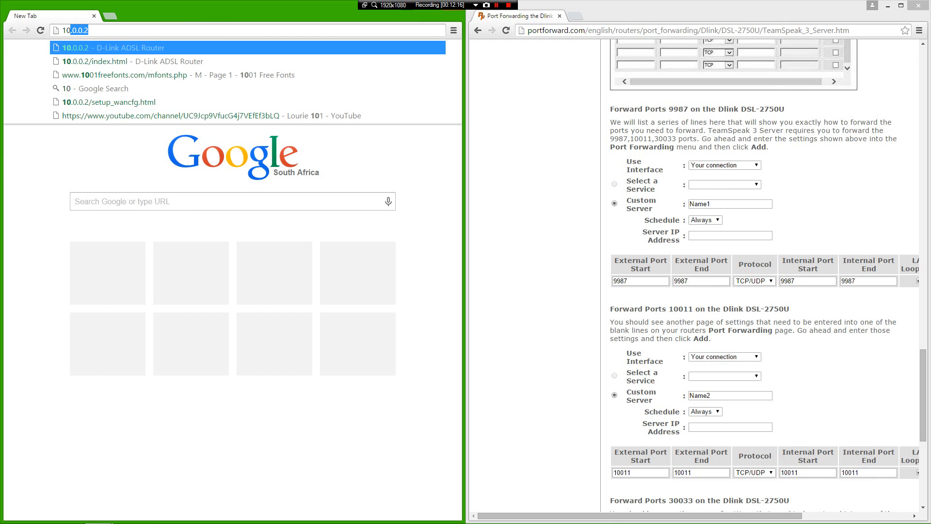
key(Return)
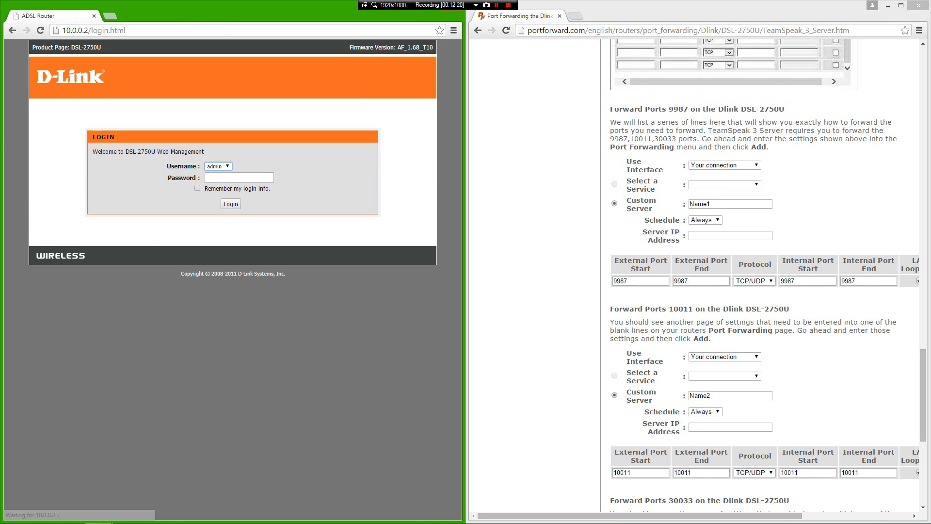
text(admin)
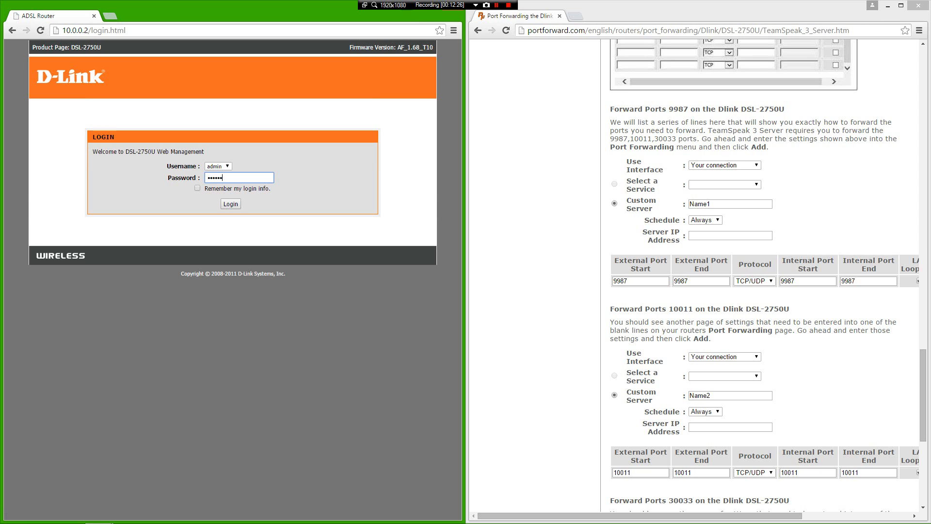
key(Return)
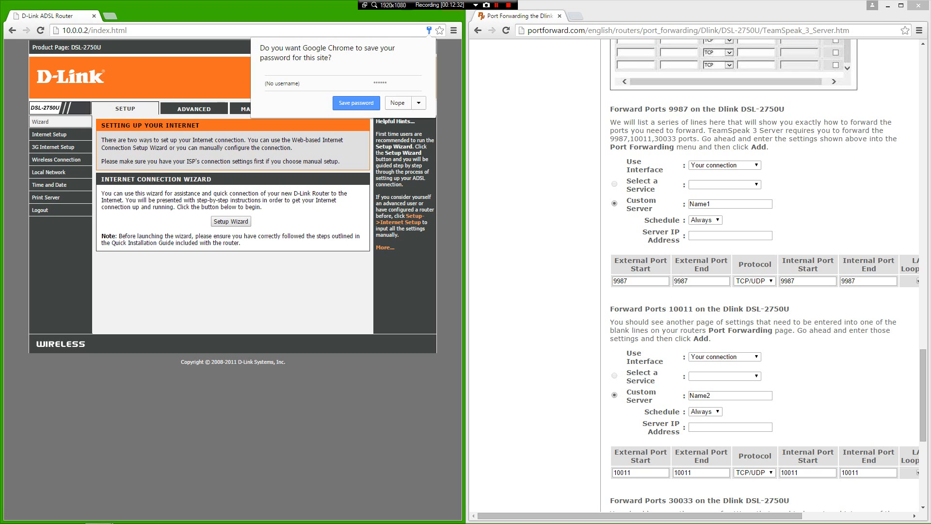
key(Escape)
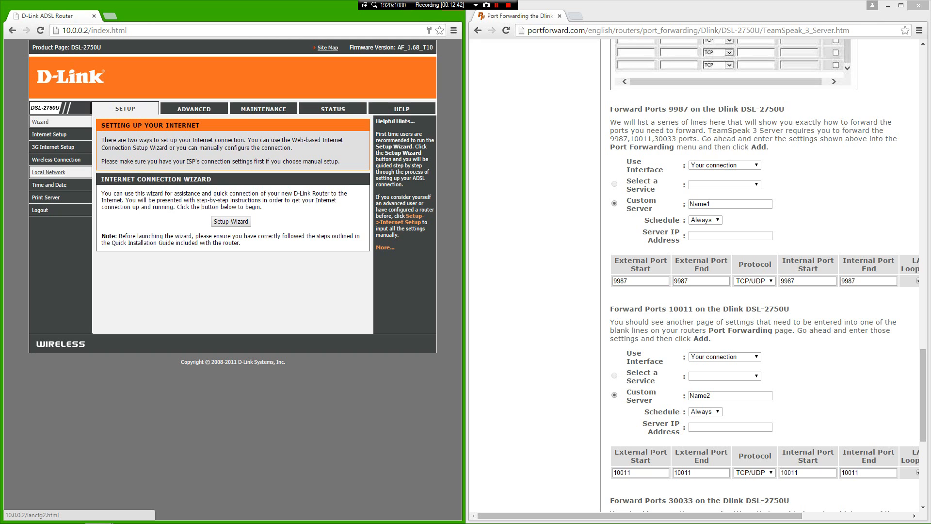
Step: Under Setup > Local Network, add a blank DHCP reservation and focus its Computer Name field
click(49, 172)
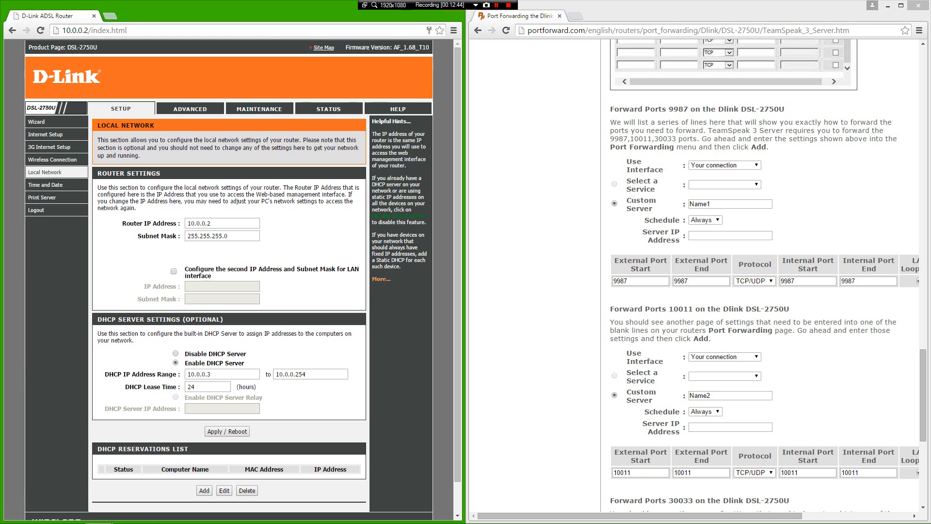
scroll(48, 172, down, 1)
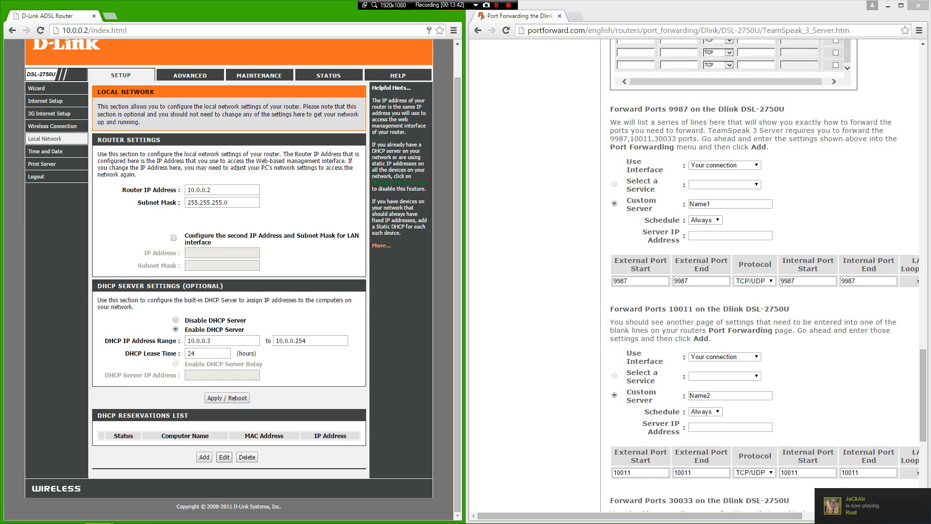
click(205, 457)
scroll(229, 279, down, 3)
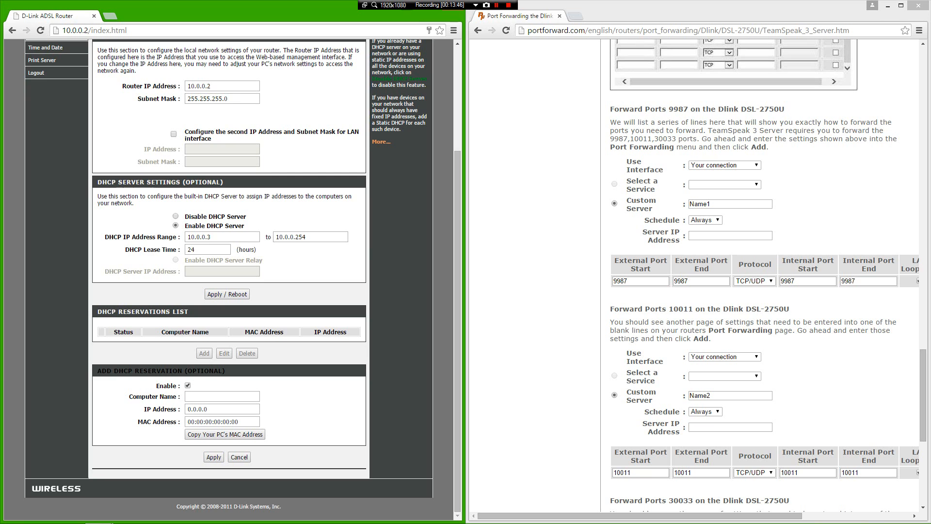
click(222, 396)
click(10, 516)
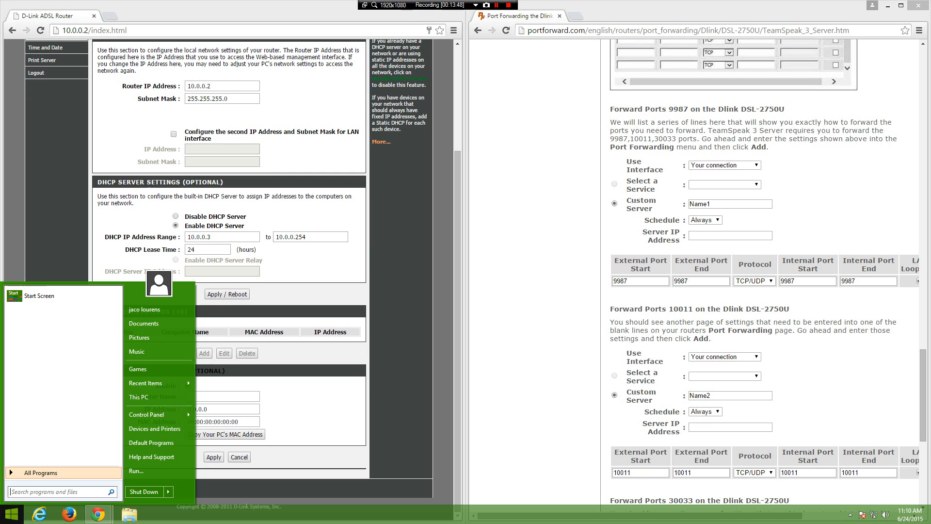
click(223, 397)
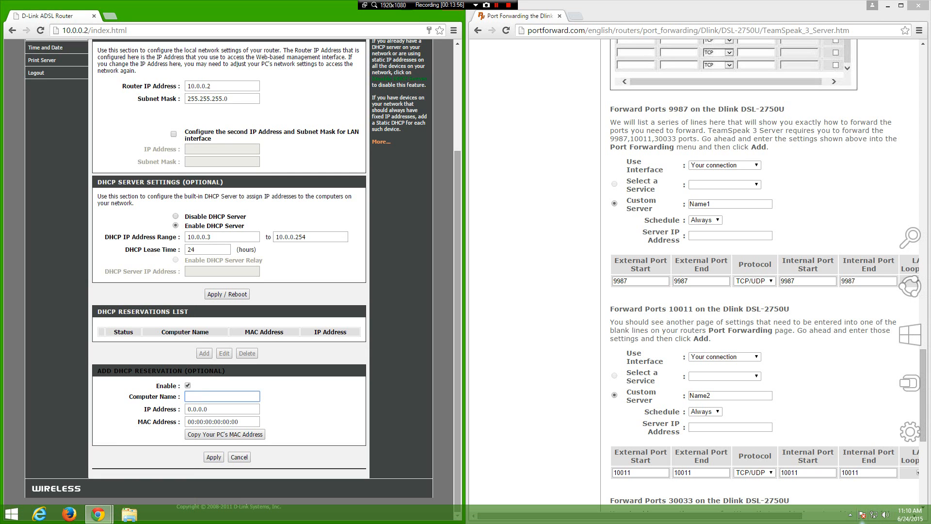
Step: Open Network and Sharing Center from the tray network icon, docked on the right half
right_click(874, 515)
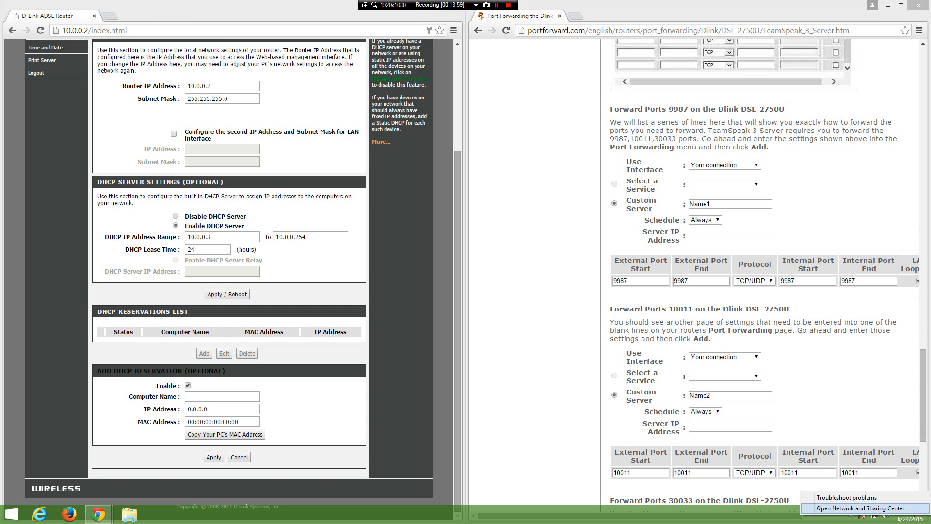
click(861, 507)
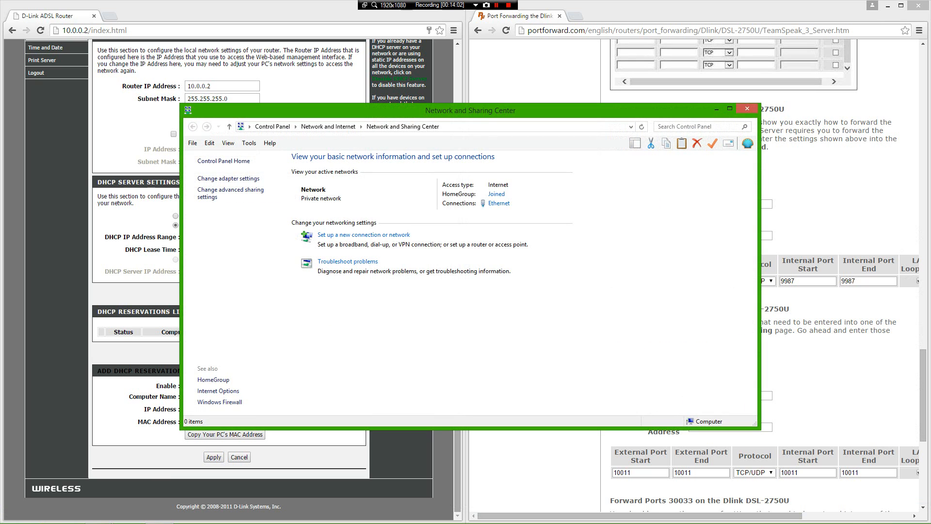
click(538, 126)
drag(543, 111, 930, 128)
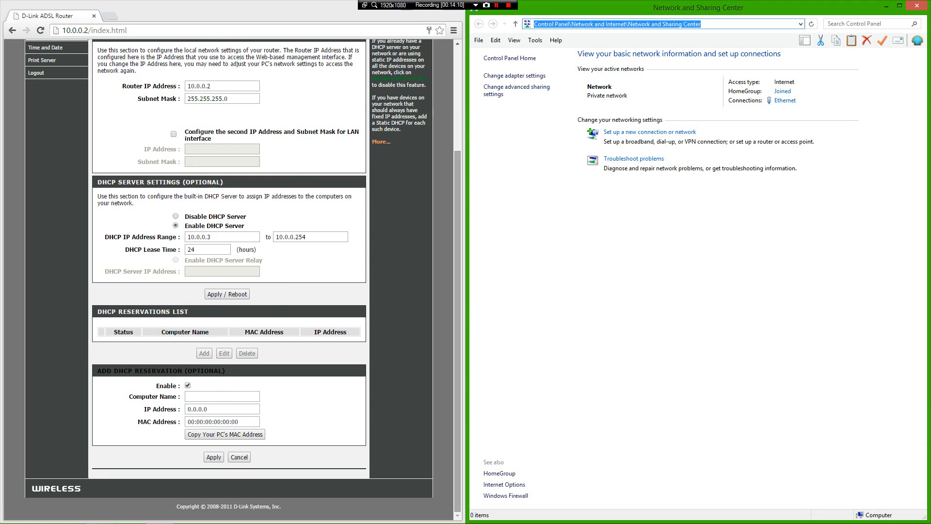
Step: Show the Ethernet connection details with IPv4 10.0.0.9, gateway 10.0.0.2 and physical address
click(785, 101)
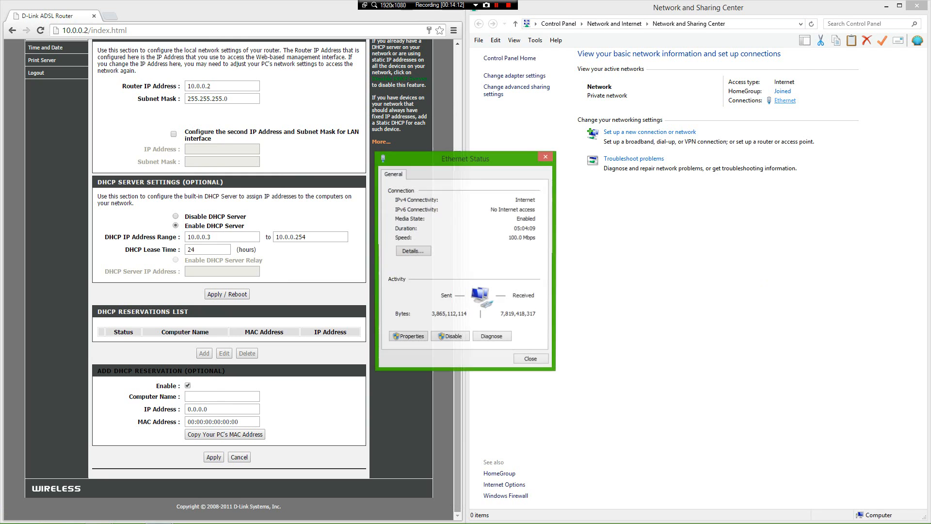
drag(466, 158, 800, 147)
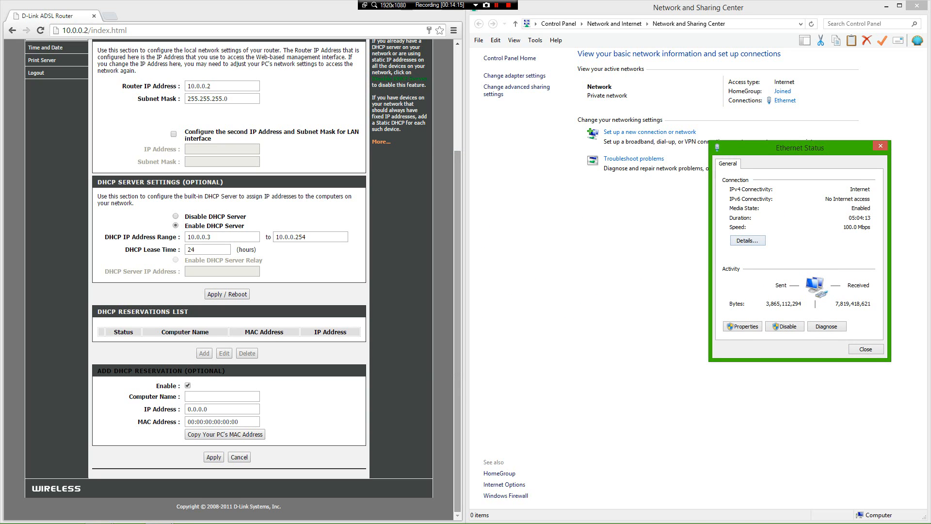
click(747, 240)
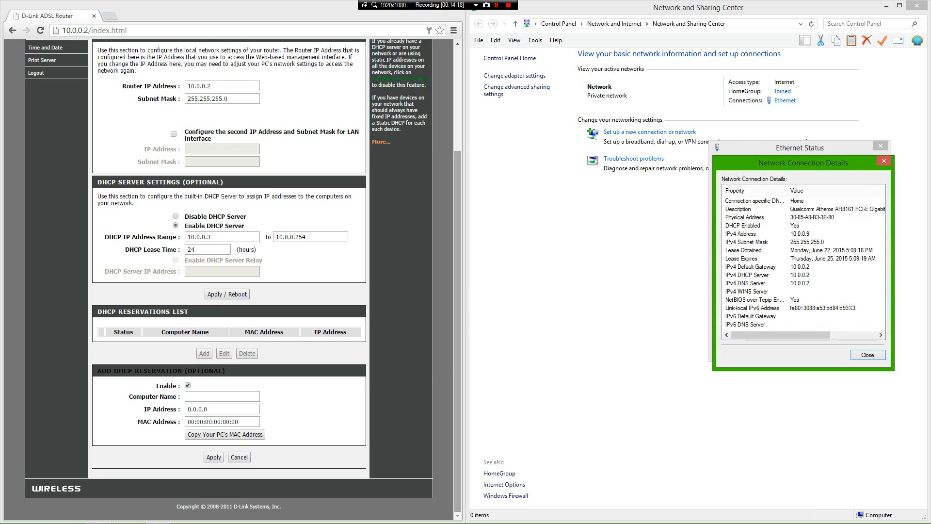
drag(786, 163, 712, 102)
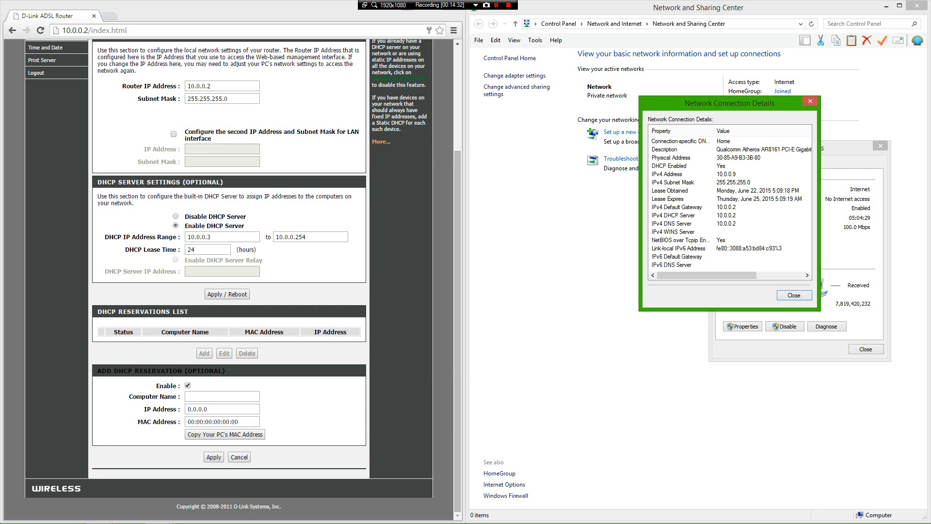
click(10, 514)
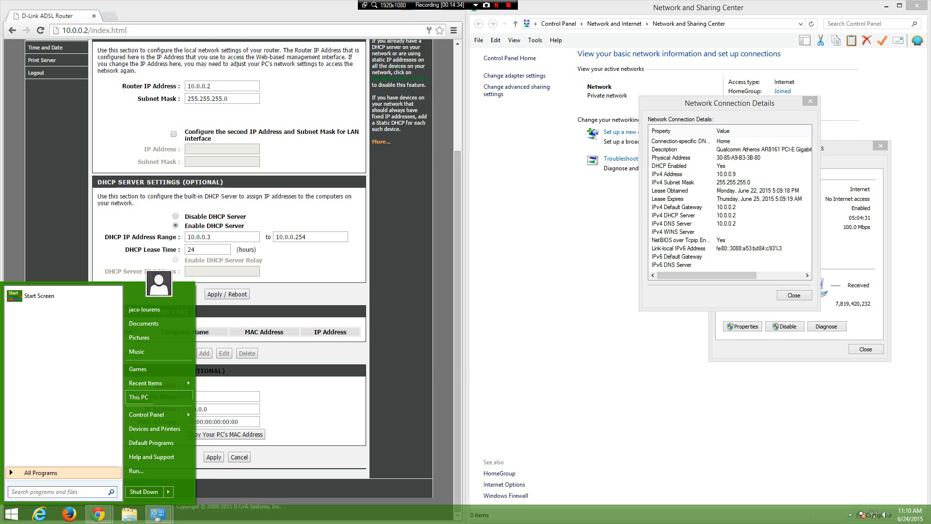
click(139, 397)
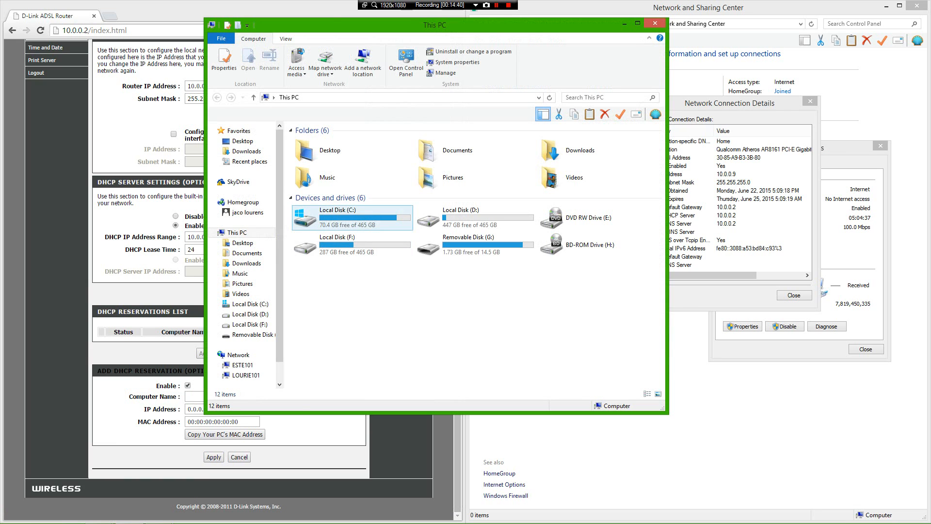
double_click(339, 215)
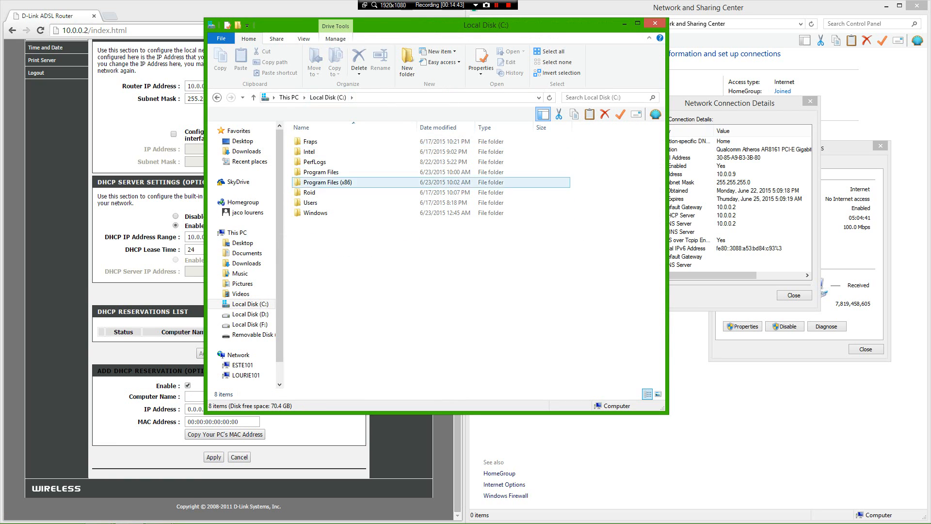
click(330, 203)
double_click(330, 202)
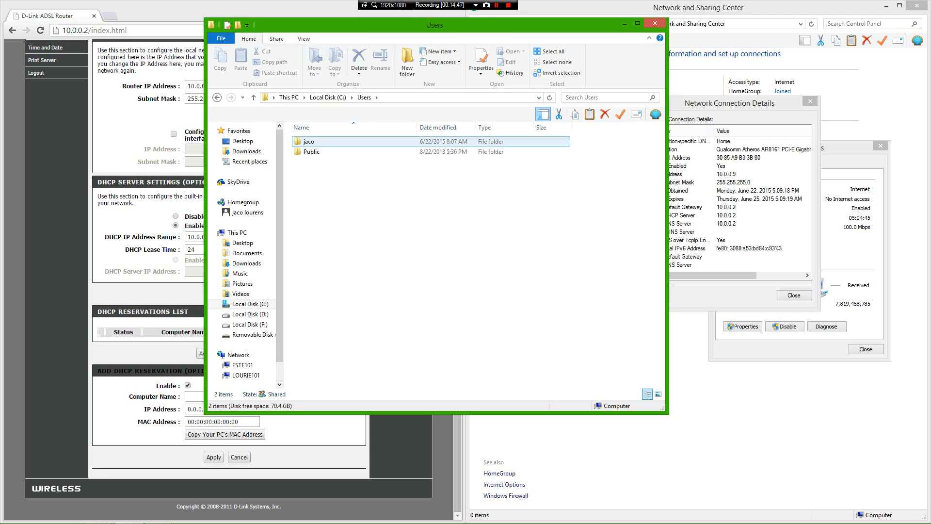
click(654, 23)
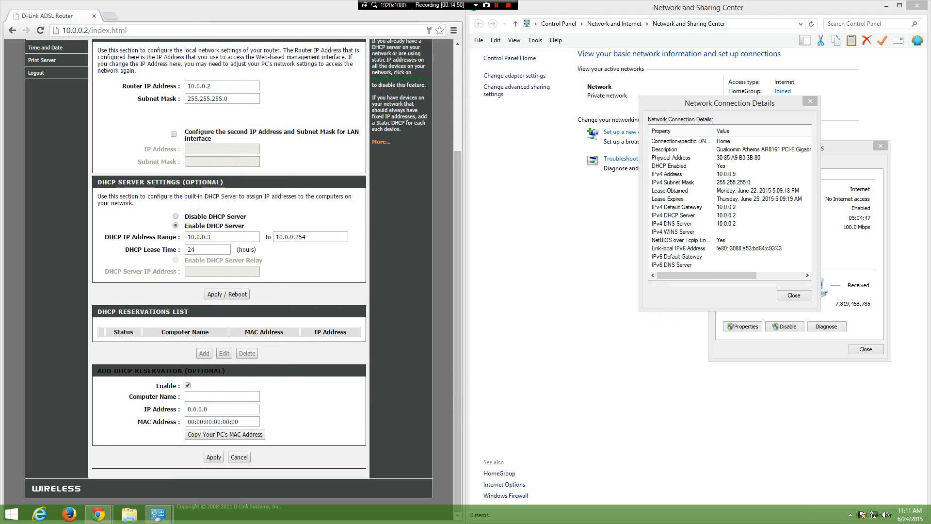
Step: Enter the PC's computer name and replace the reservation's IP address with 10.0.0.9
click(222, 396)
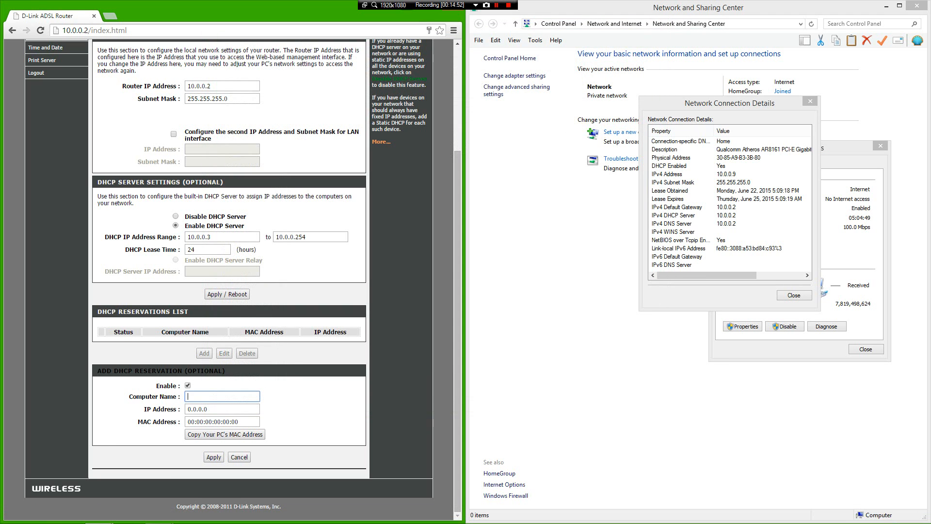
text(Jaco)
click(223, 409)
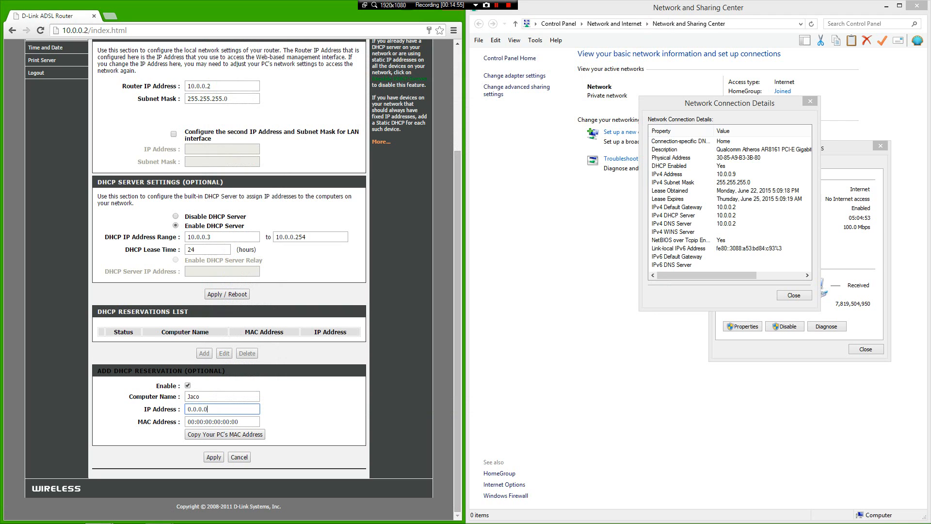
key(BackSpace)
key(BackSpace)
key(BackSpace)
key(BackSpace)
key(BackSpace)
key(BackSpace)
text(10.0.0.9)
click(238, 421)
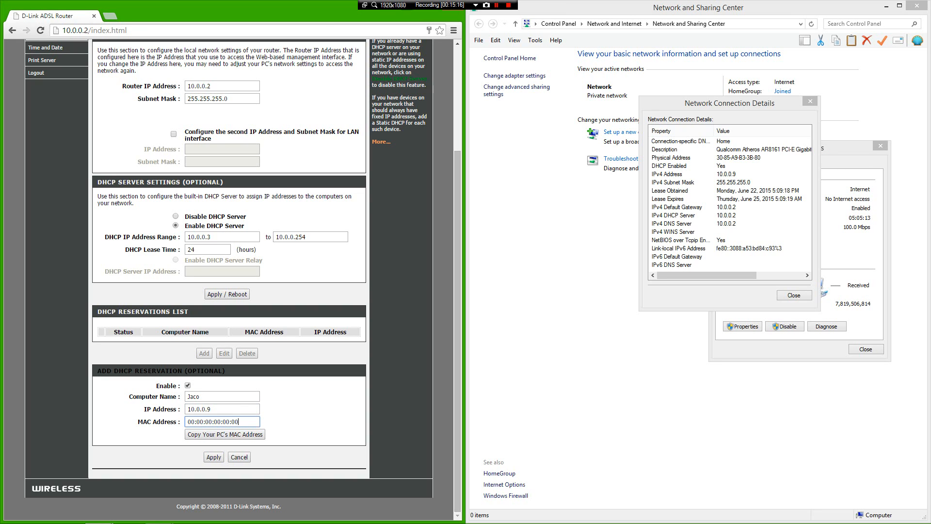
Step: Replace the placeholder MAC with the PC's physical address and apply the reservation
key(BackSpace)
key(BackSpace)
key(BackSpace)
key(BackSpace)
key(BackSpace)
key(BackSpace)
key(BackSpace)
key(BackSpace)
key(BackSpace)
key(BackSpace)
key(BackSpace)
key(BackSpace)
key(BackSpace)
key(BackSpace)
key(BackSpace)
key(BackSpace)
text(30:85:a)
key(BackSpace)
text(A9:B3:#3B:80)
click(214, 456)
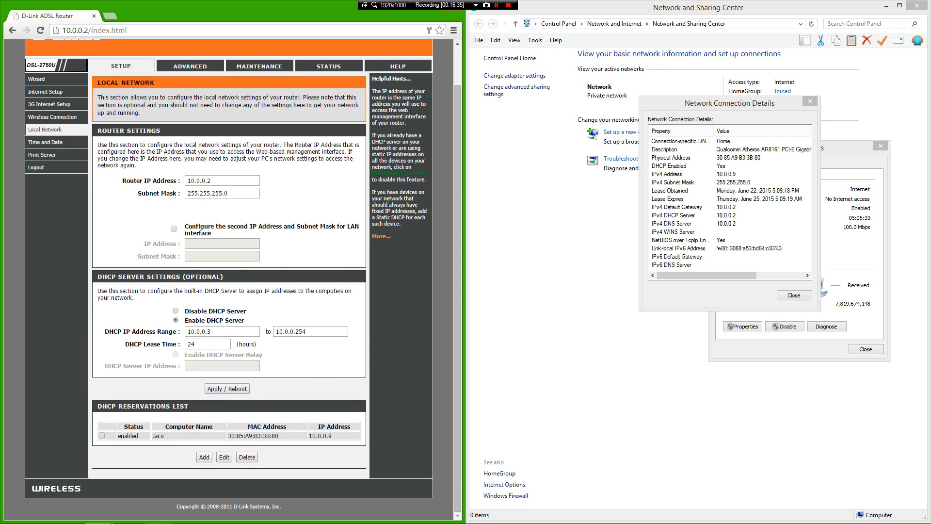
Step: Go to ADVANCED > Port Forwarding and start a new forwarding entry
scroll(228, 276, up, 2)
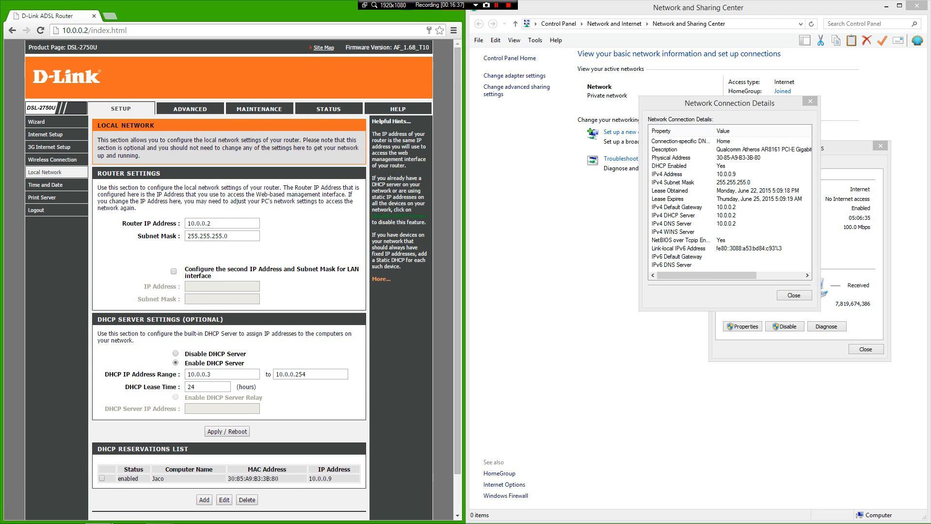
click(190, 109)
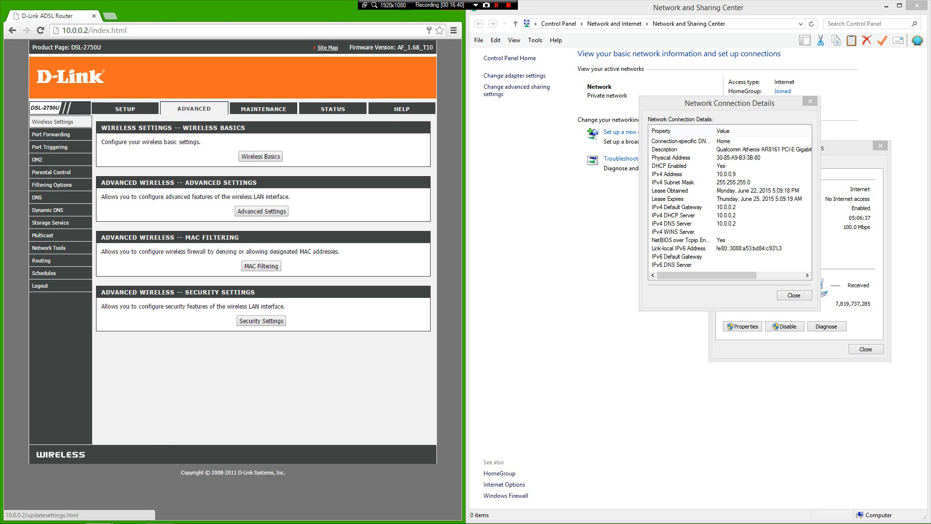
mouse_move(51, 172)
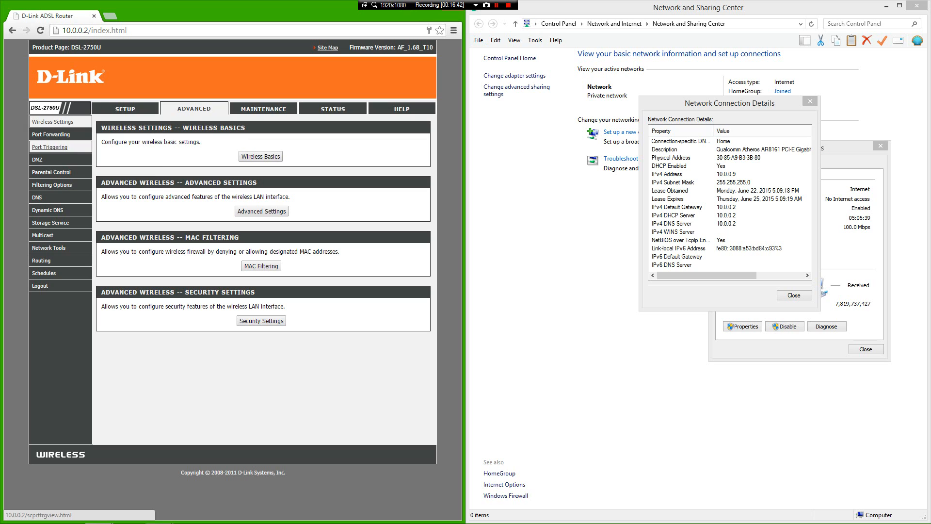
click(50, 135)
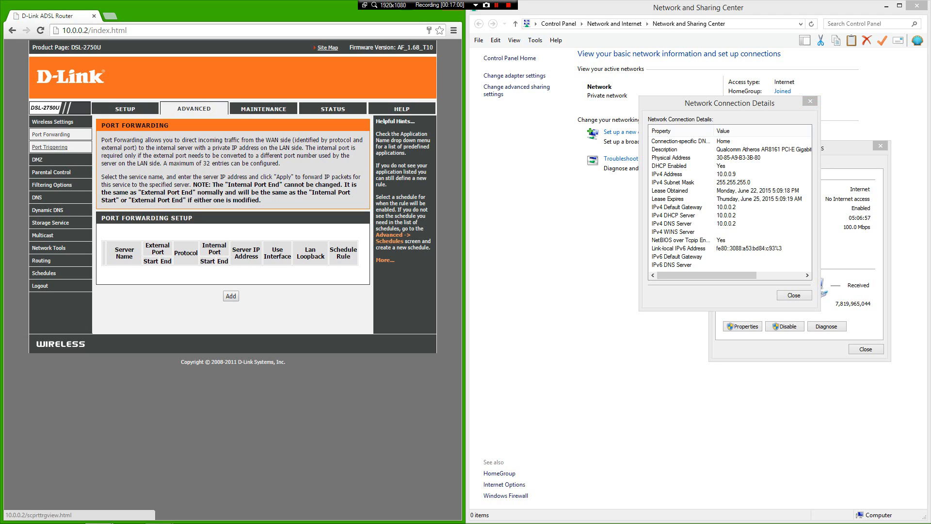
click(231, 295)
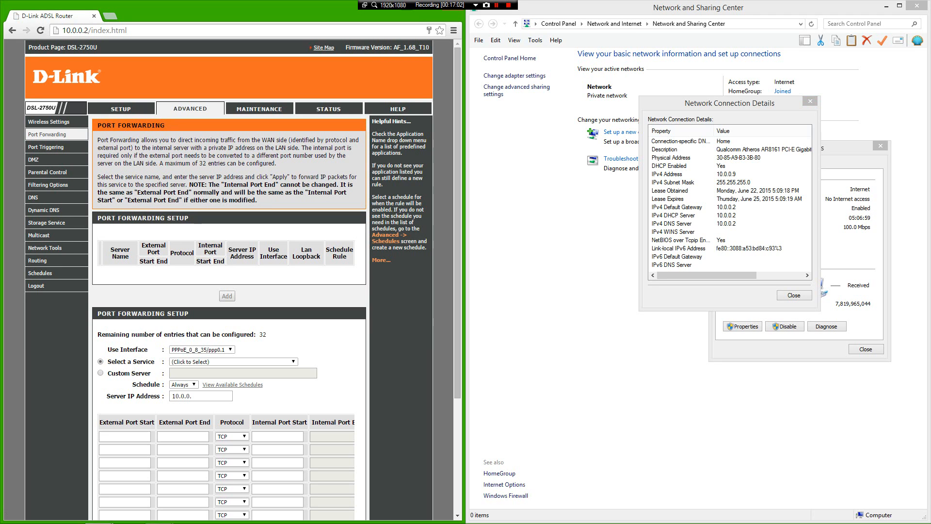
Step: Close the connection details and Ethernet status windows and bring the portforward.com guide forward
scroll(229, 282, down, 1)
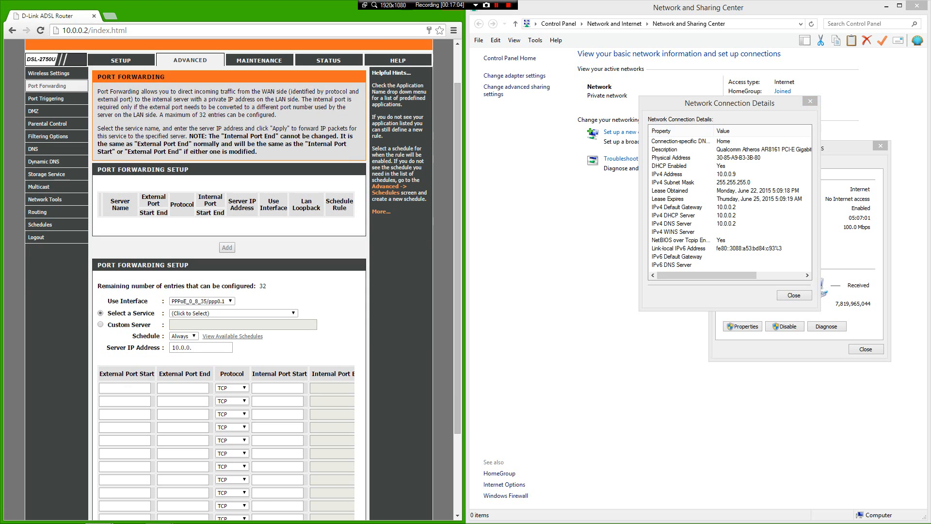
click(810, 102)
click(880, 146)
click(917, 5)
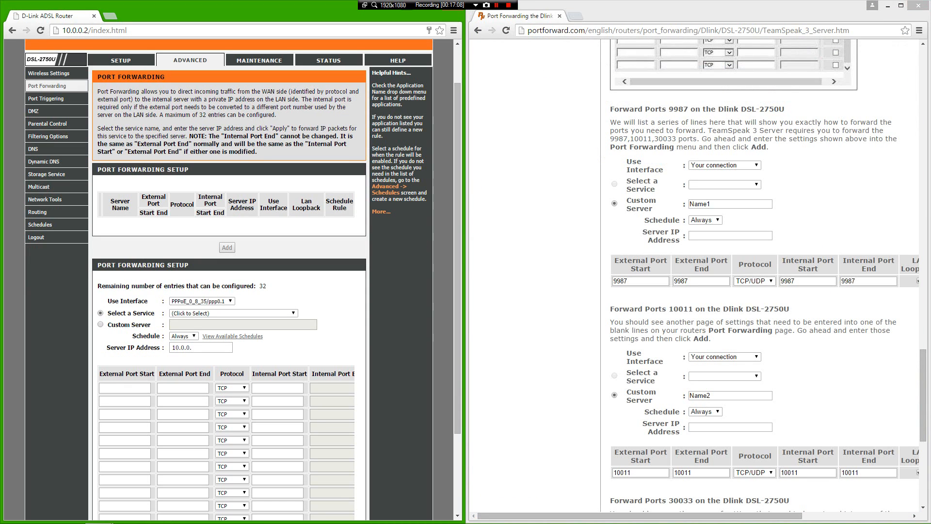
scroll(767, 277, up, 4)
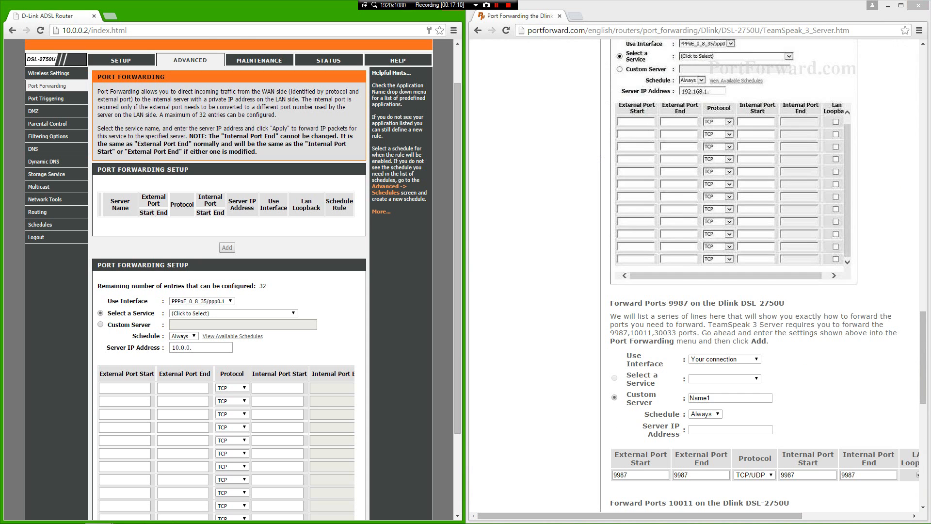
scroll(766, 276, down, 6)
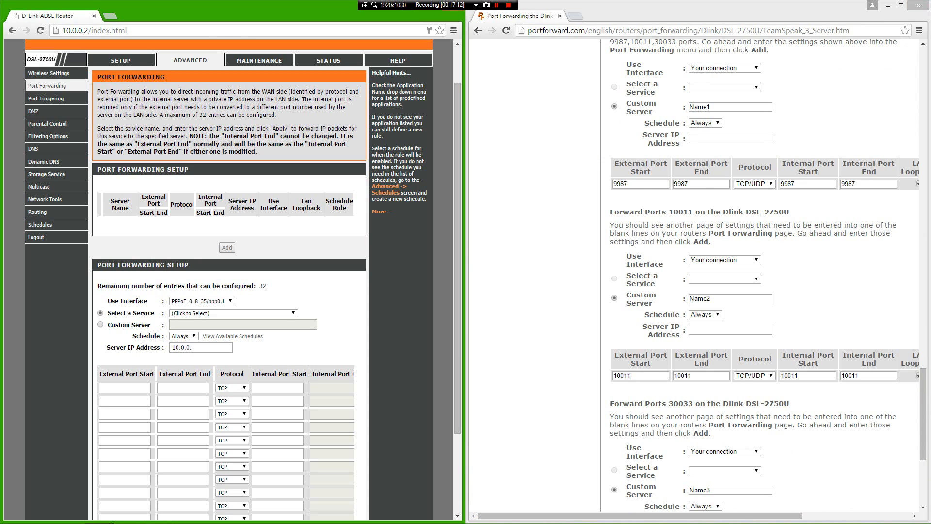
scroll(767, 277, up, 1)
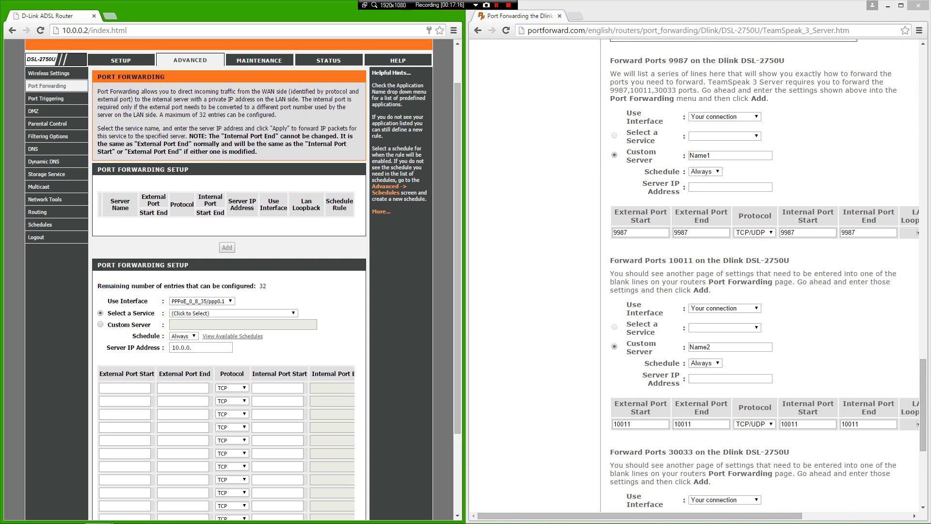
Step: Fill the first forwarding row with port 9987 and protocol TCP/UDP
click(124, 388)
text(9987)
key(Tab)
text(998)
click(233, 388)
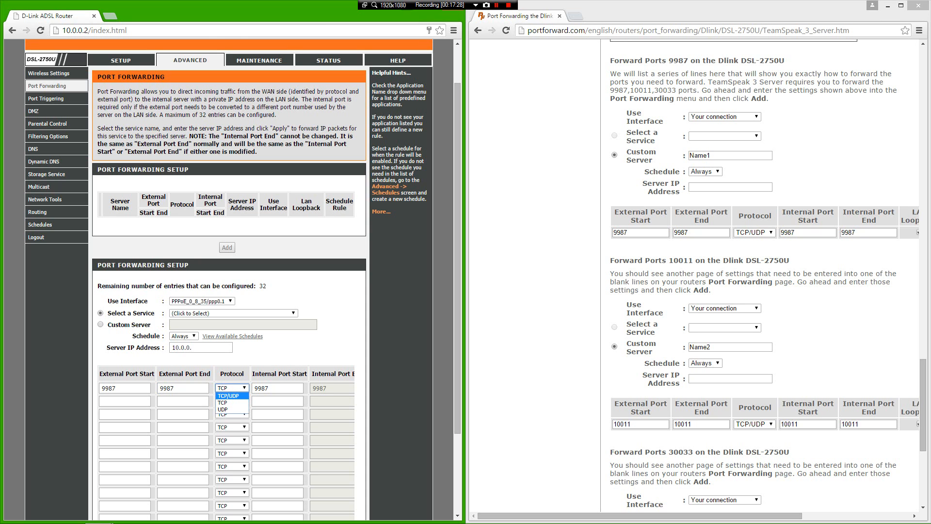
click(229, 395)
scroll(231, 397, down, 3)
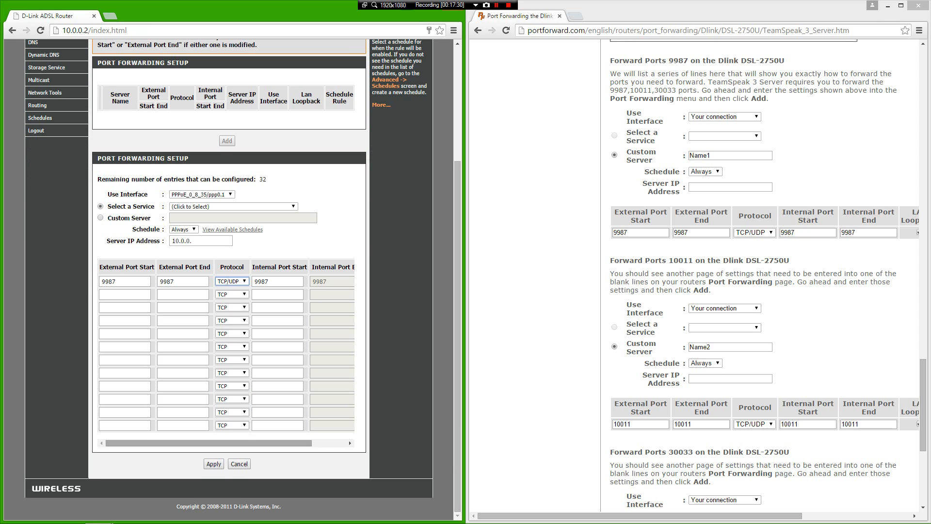
drag(231, 443, 270, 443)
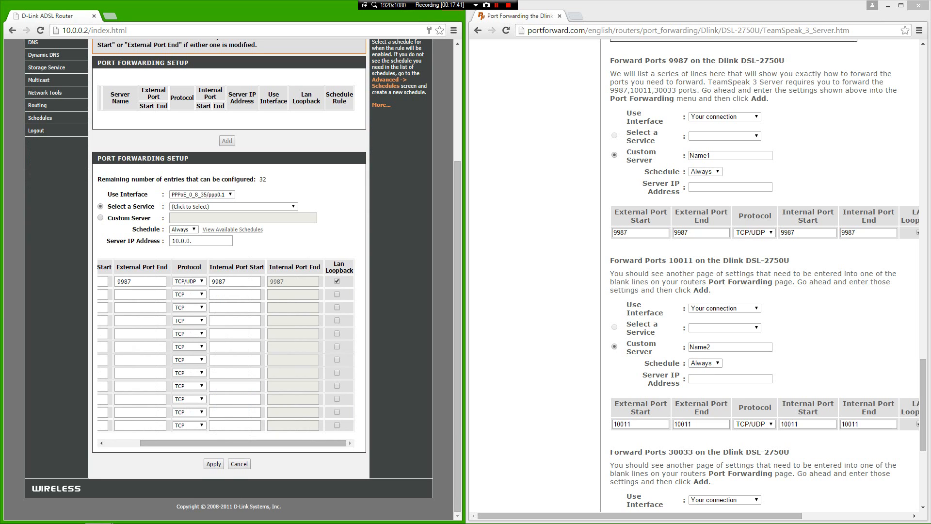
drag(252, 442, 216, 442)
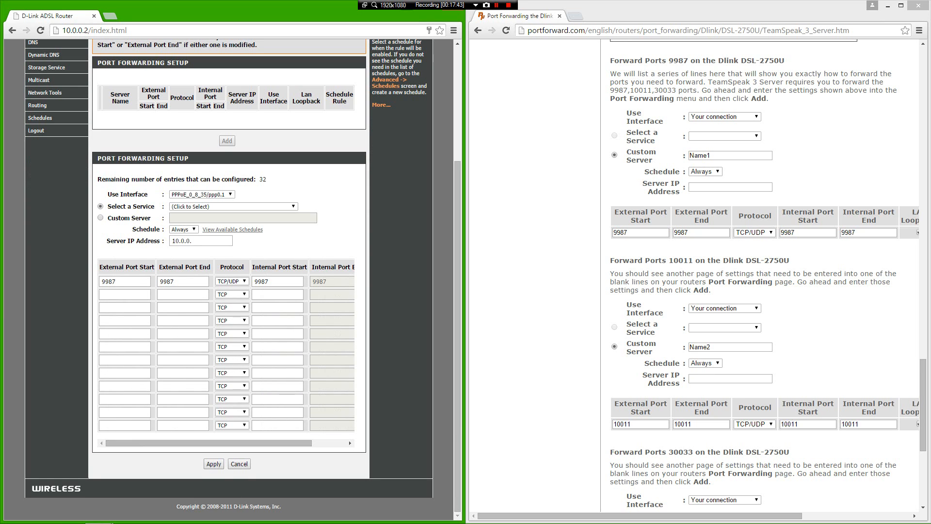
Step: Fill the second row with port 10011 start and end, protocol TCP/UDP
scroll(718, 349, down, 1)
click(124, 294)
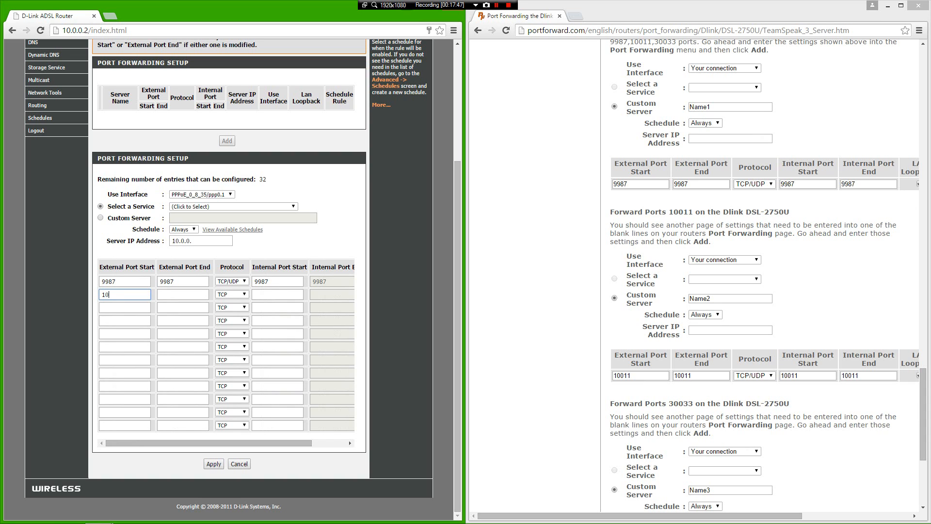
text(10011)
key(Tab)
text(10011)
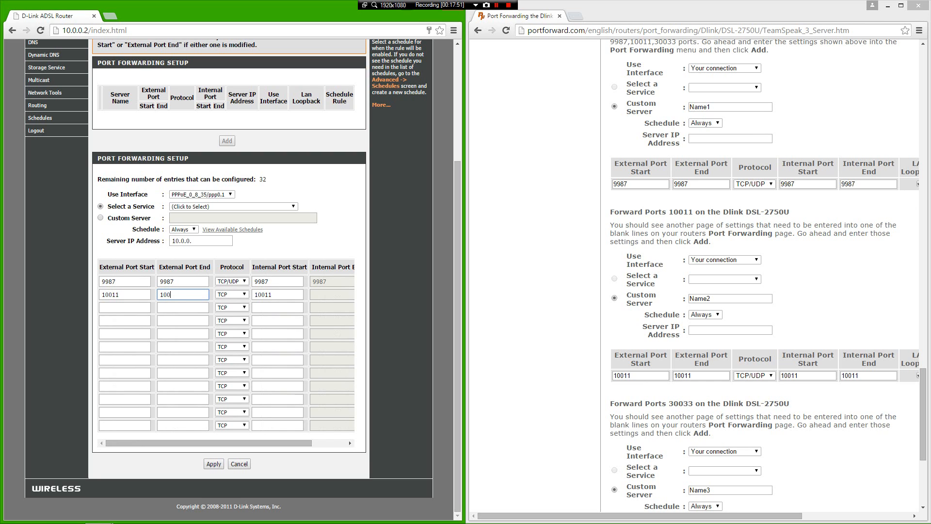
click(232, 294)
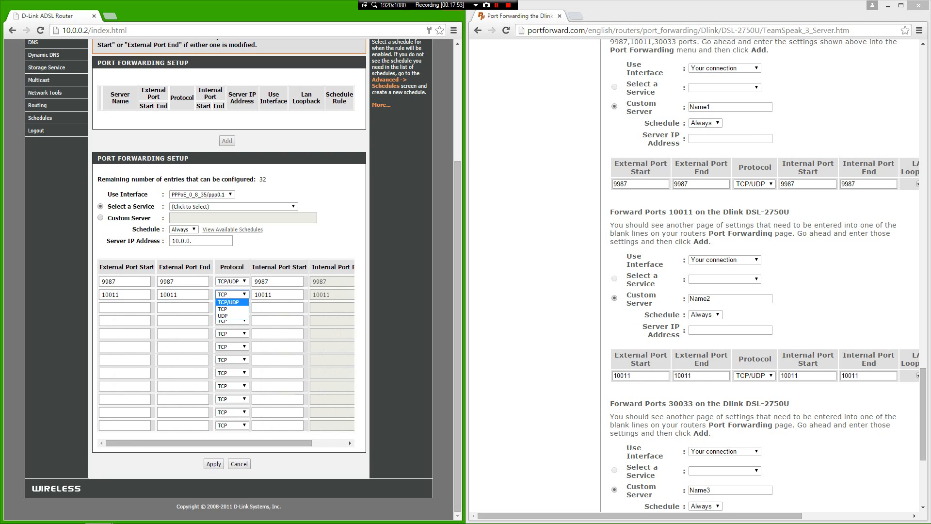
click(231, 302)
drag(222, 443, 260, 443)
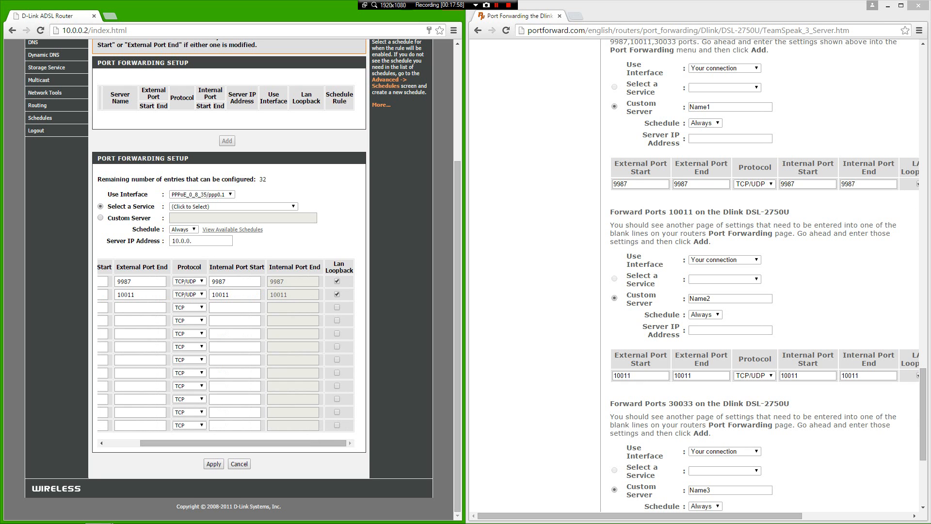
drag(258, 443, 222, 443)
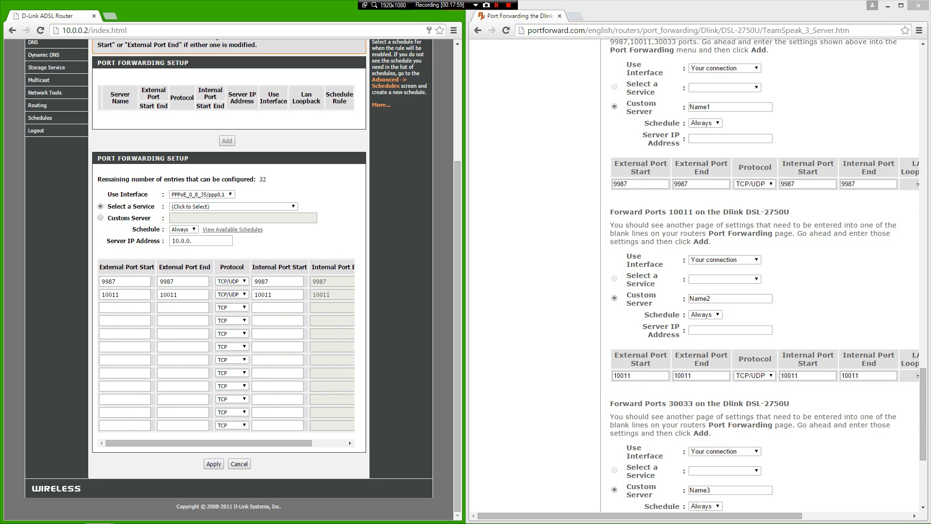
Step: Fill the third row with port 30033 start and end, protocol TCP/UDP
scroll(727, 311, down, 4)
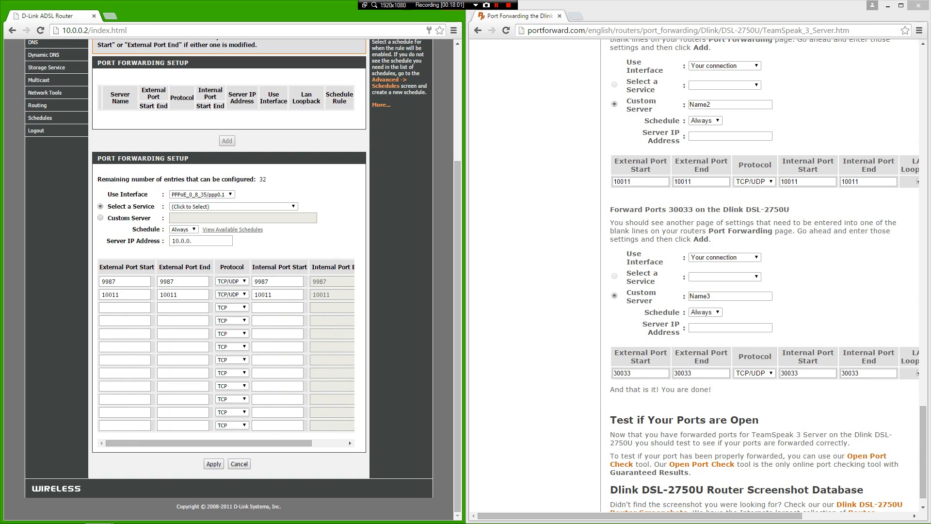
click(125, 308)
text(30033)
click(183, 308)
text(30033)
click(232, 308)
click(232, 316)
mouse_move(242, 443)
mouse_down()
mouse_move(286, 443)
mouse_move(240, 443)
mouse_up()
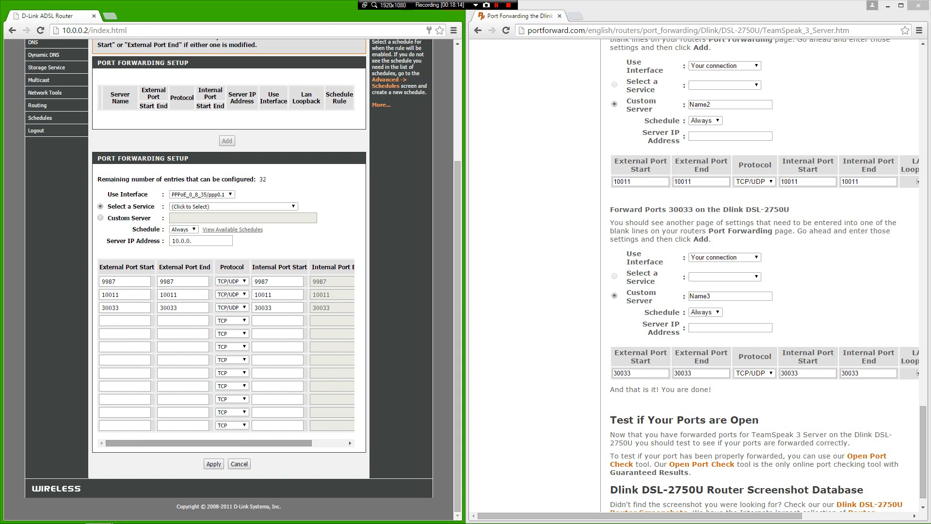
scroll(727, 276, down, 1)
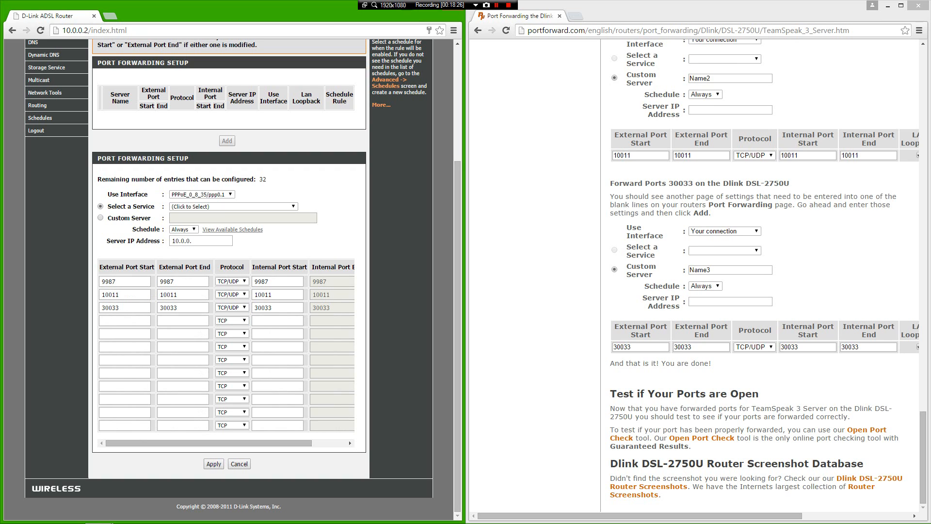
Step: Choose Custom Server and name it TeamSpeak3
click(100, 217)
click(242, 218)
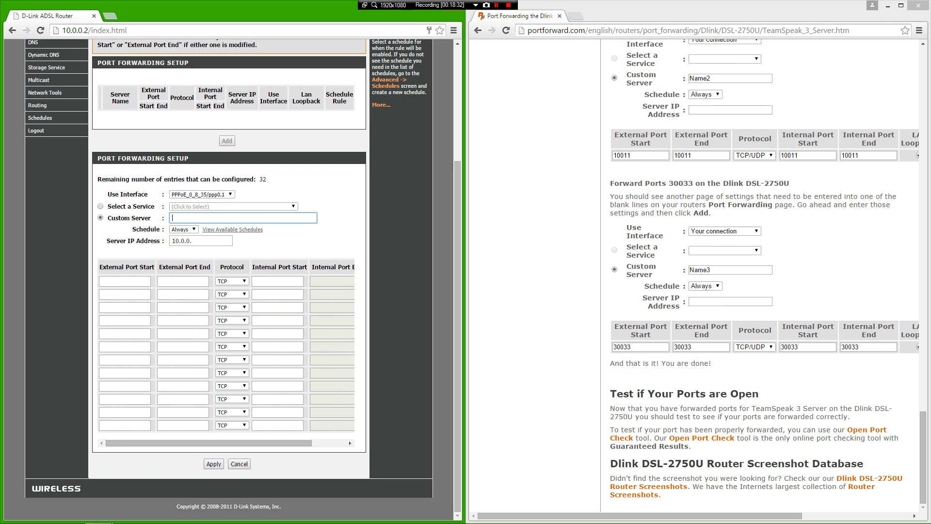
text(TeamSpeak3 Serv)
key(BackSpace)
key(BackSpace)
key(BackSpace)
key(BackSpace)
Step: Complete the Server IP Address as 10.0.0.9
scroll(228, 276, up, 4)
scroll(229, 276, down, 4)
scroll(202, 244, up, 2)
scroll(203, 244, down, 2)
middle_click(204, 245)
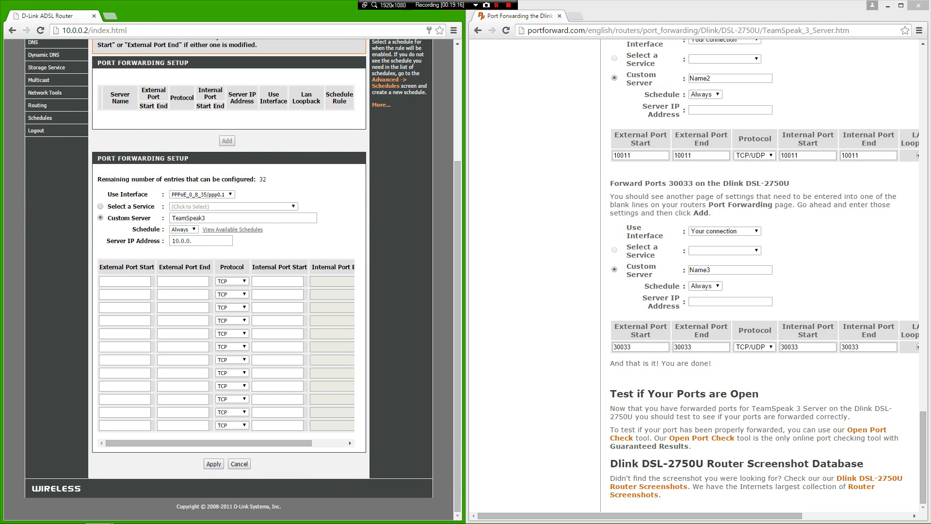
click(200, 241)
text(9)
click(125, 281)
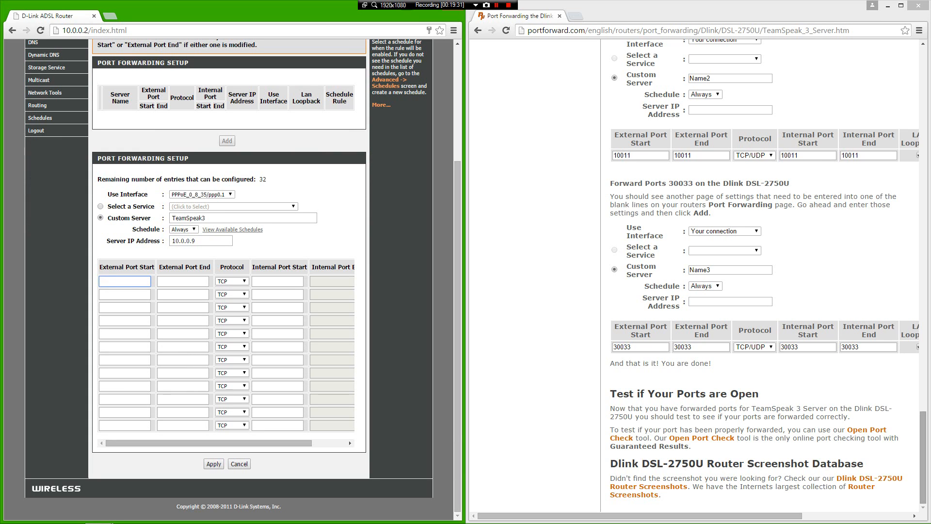
Step: Set the first row to port 9987 start and end with TCP/UDP protocol
scroll(761, 272, up, 8)
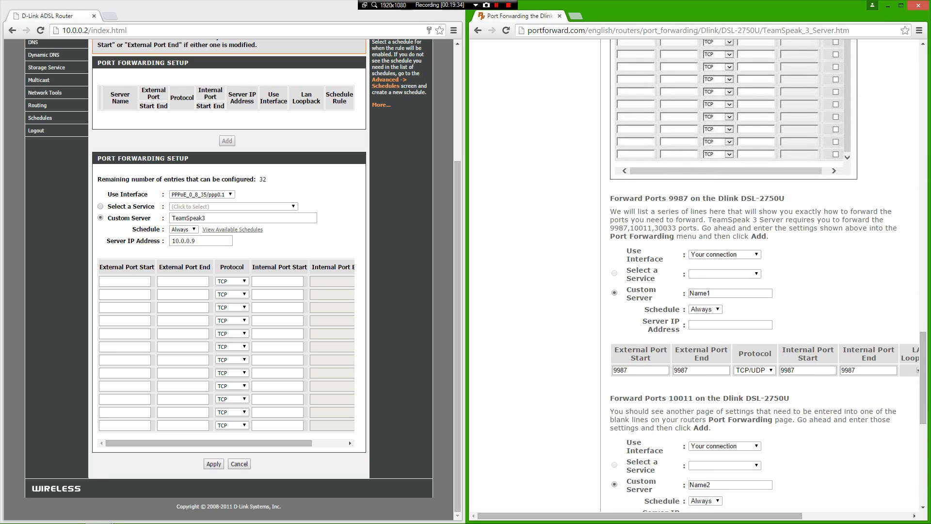
key(alt+Tab)
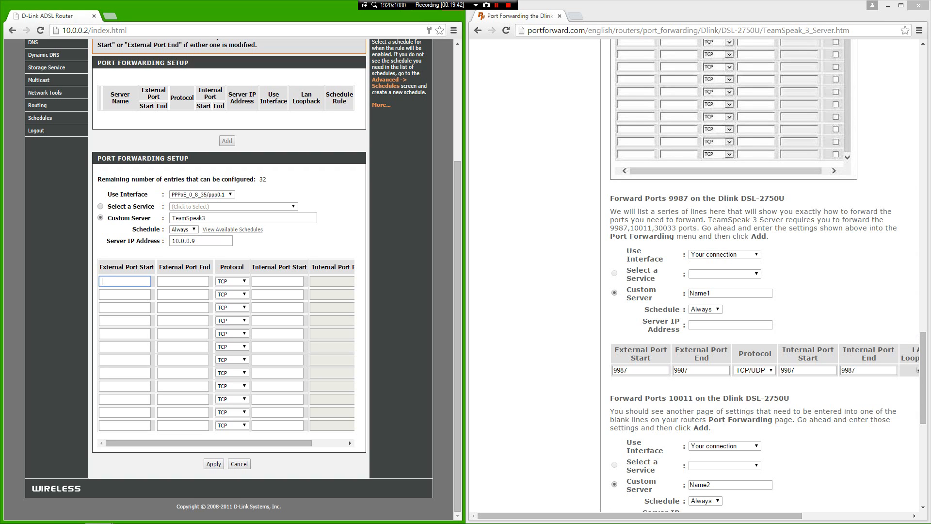
text(9987)
key(Tab)
text(9987)
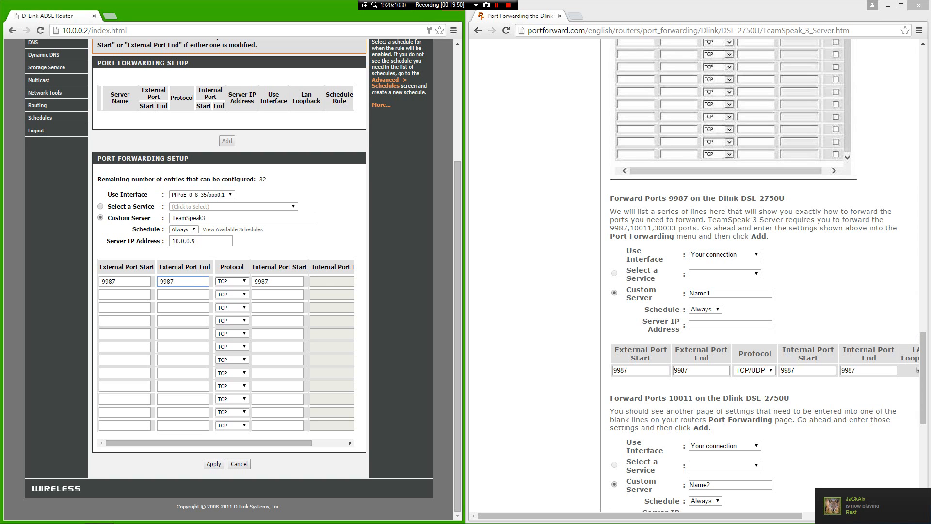
click(232, 281)
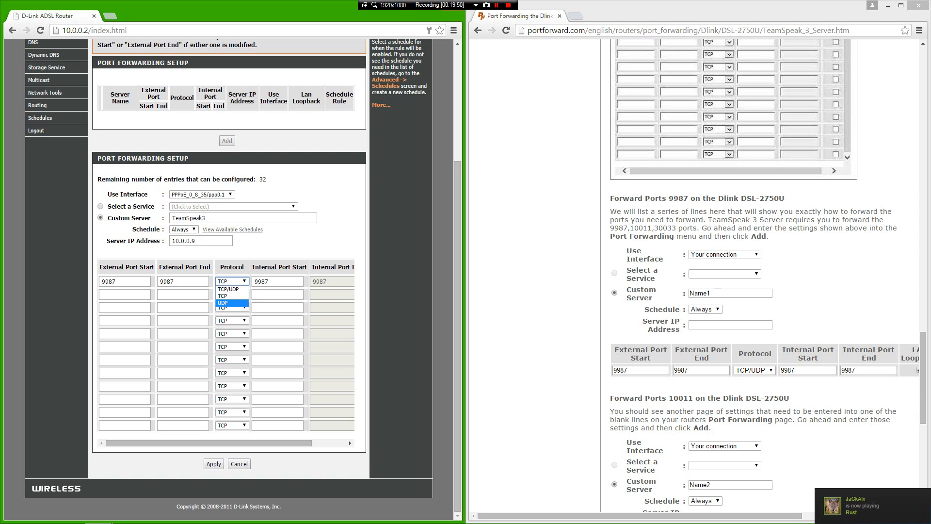
click(230, 289)
drag(233, 443, 257, 443)
Step: Set the second row to port 10011 start and end with TCP/UDP protocol
click(125, 295)
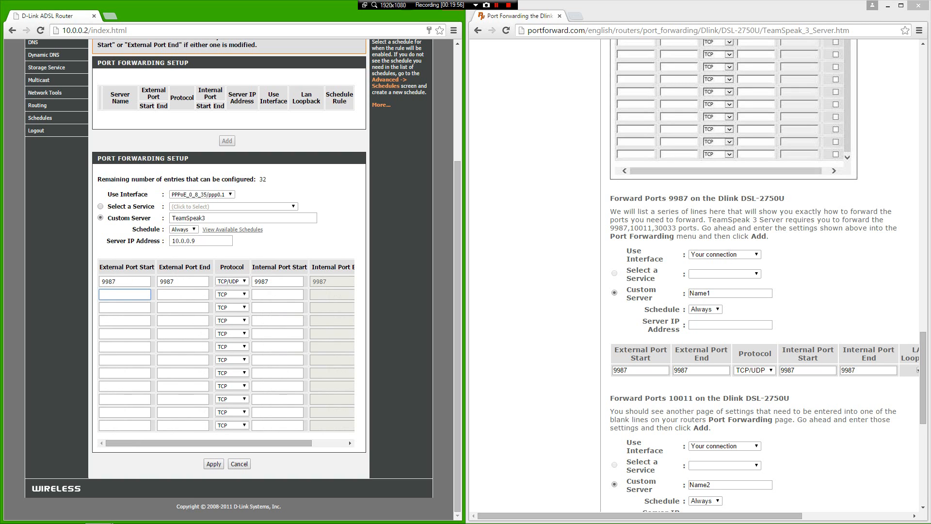
text(10011)
key(Tab)
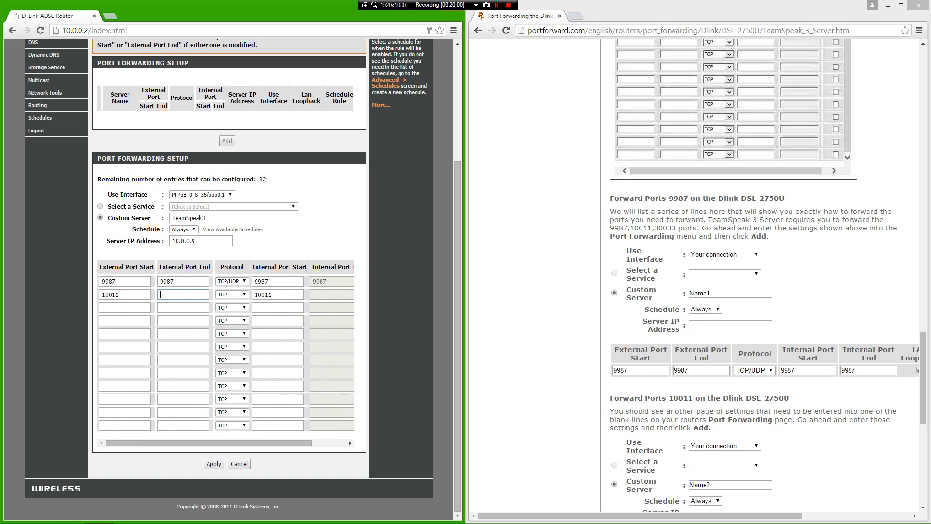
text(10011)
click(232, 294)
click(229, 302)
Step: Enter port 30033 in the third row and apply the forwarding rules
click(124, 308)
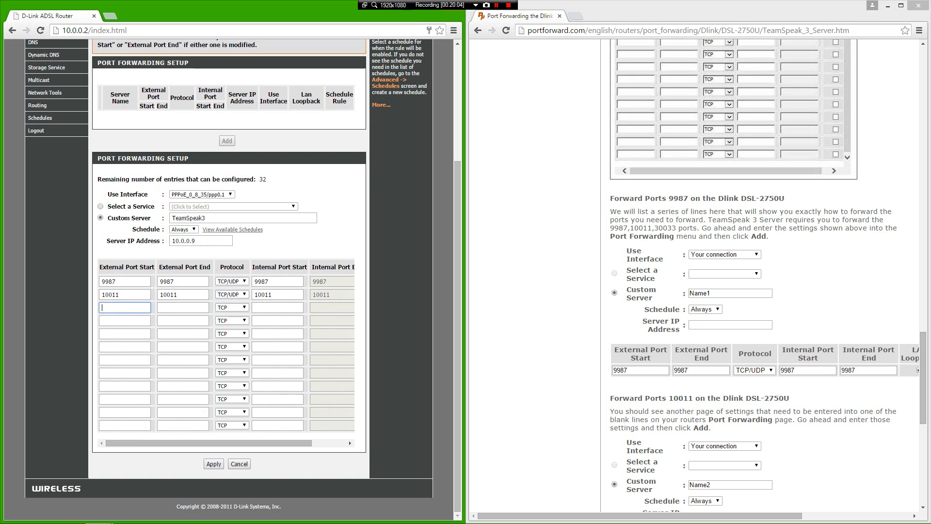
text(30033)
key(Tab)
text(30)
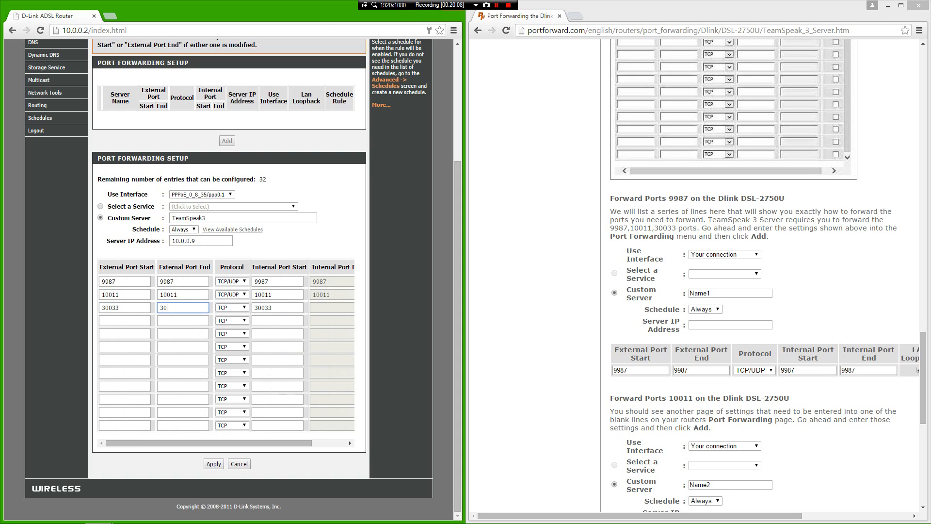
text(033)
drag(219, 443, 262, 442)
scroll(768, 275, down, 8)
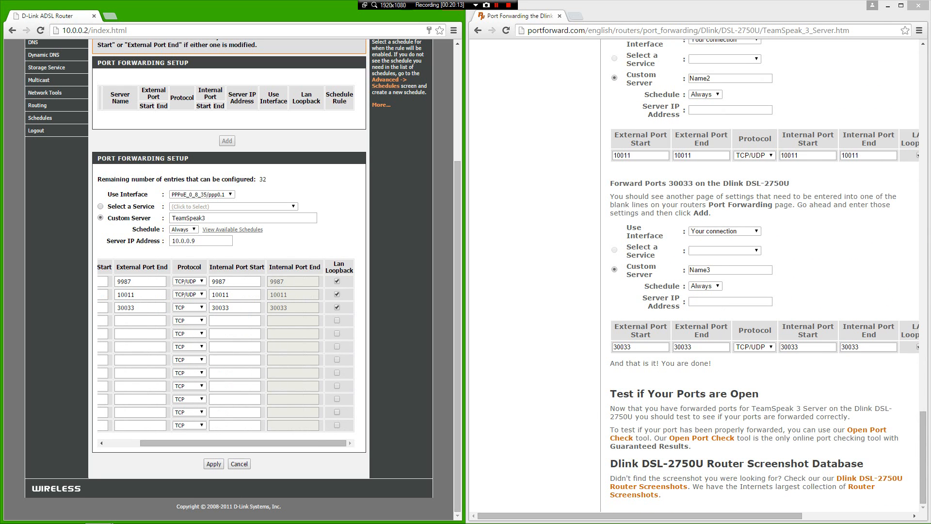
click(214, 463)
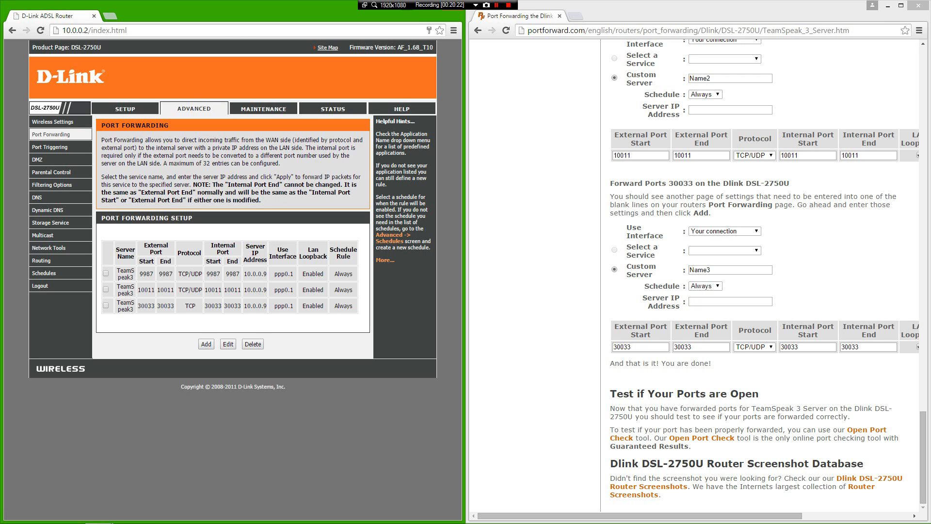
Step: Close the router admin window and the portforward.com guide window
drag(291, 13, 146, 35)
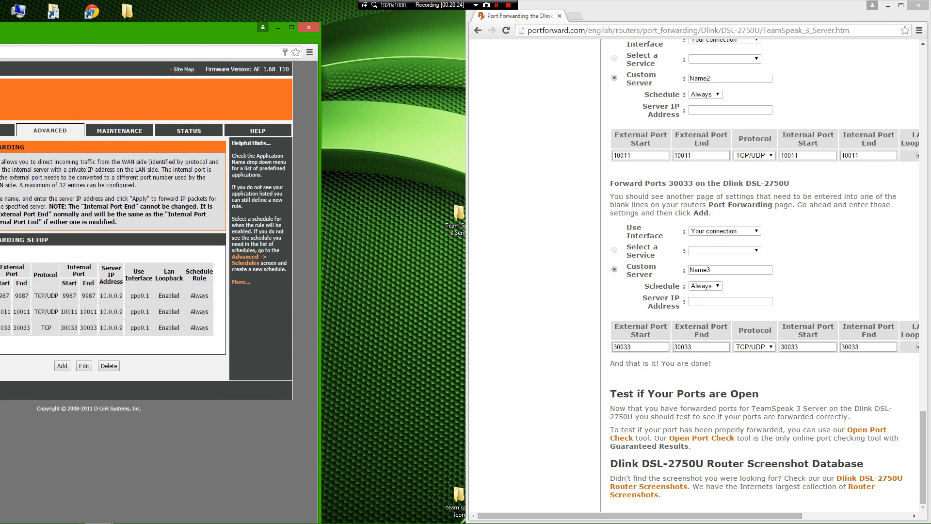
click(309, 28)
drag(679, 6, 55, 81)
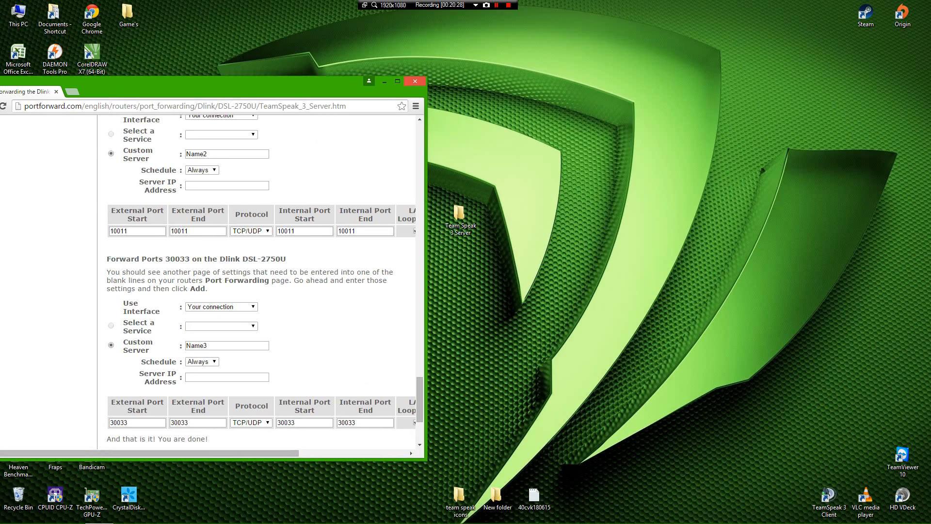
click(415, 81)
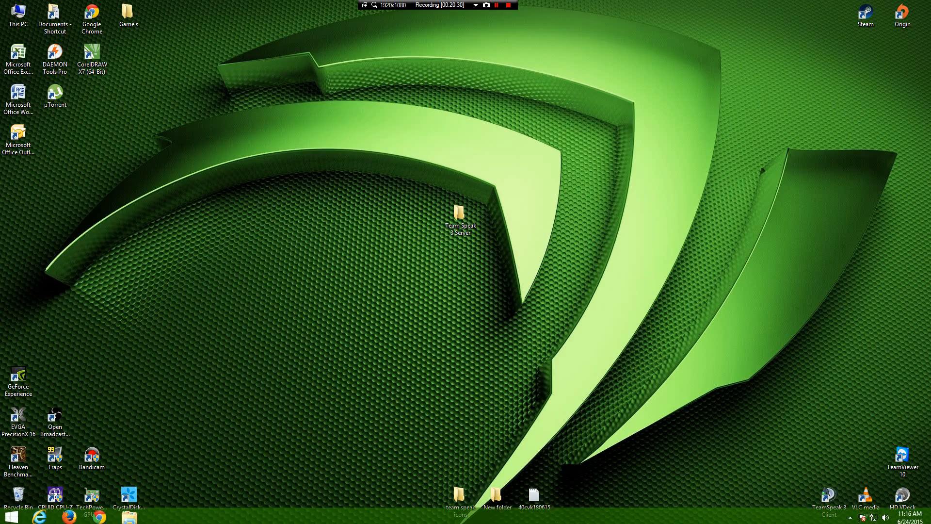
click(850, 515)
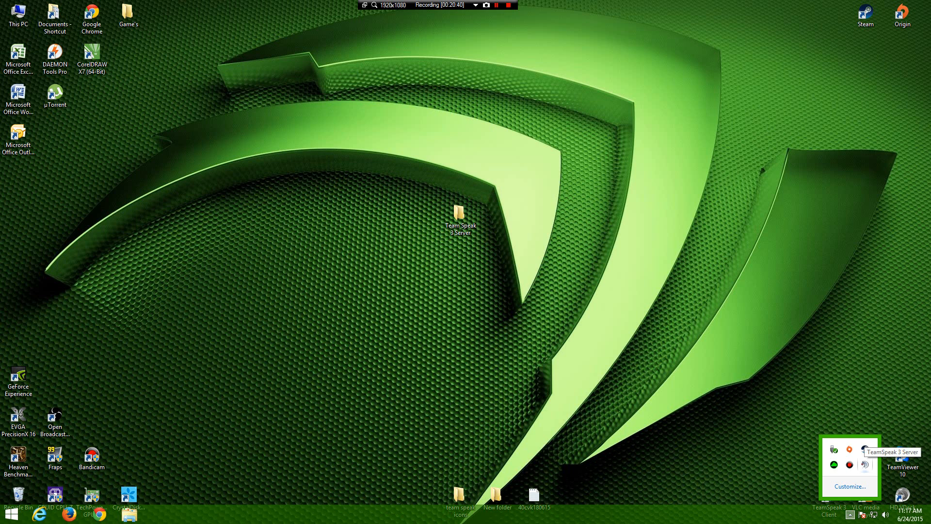
right_click(864, 464)
click(889, 473)
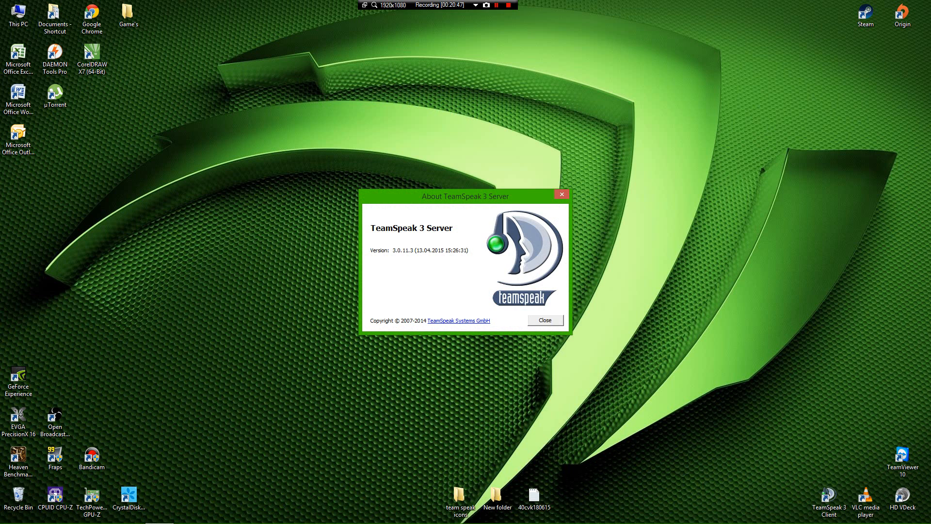
click(545, 320)
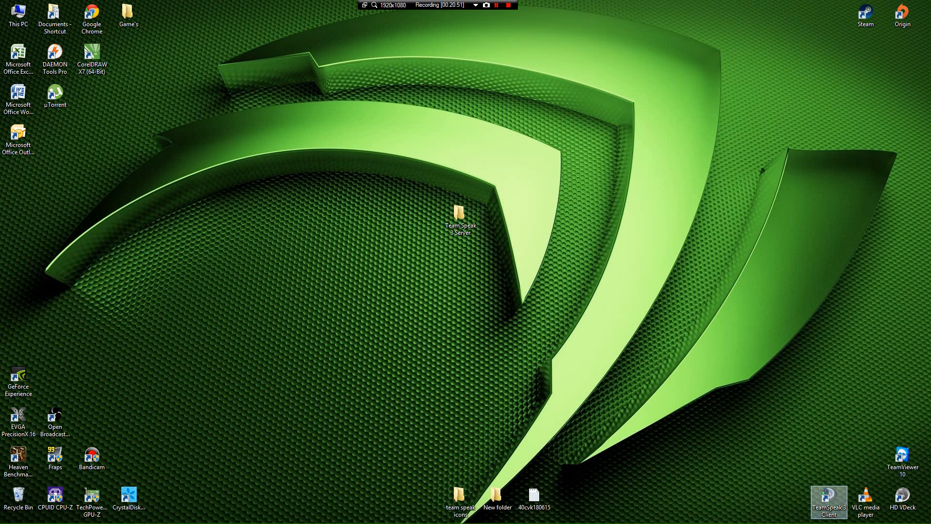
Step: Launch the TeamSpeak 3 Client and try connecting to the misspelled host 'Loaclhost'
click(829, 497)
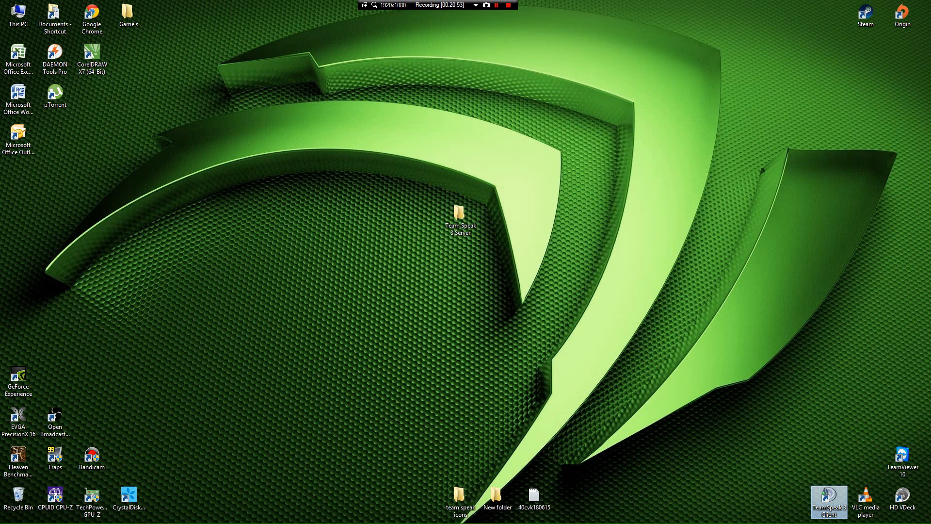
double_click(829, 497)
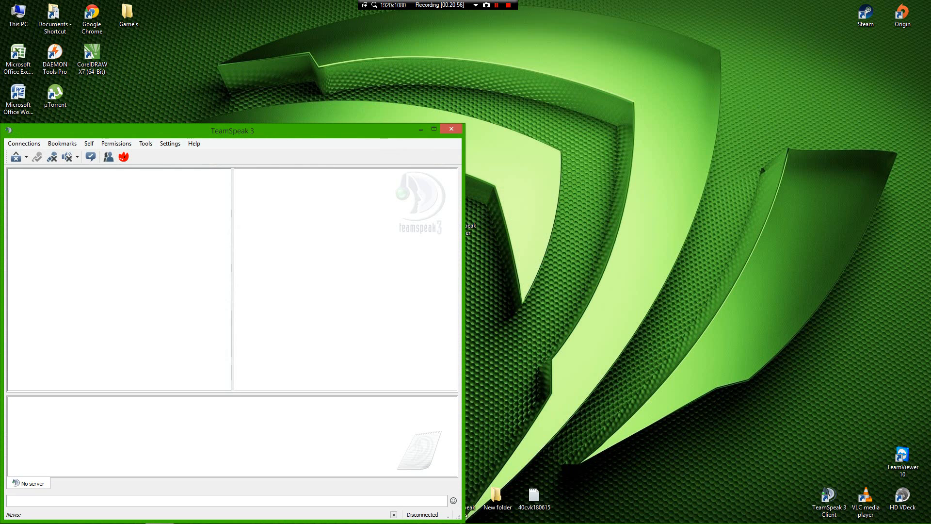
click(24, 144)
click(31, 154)
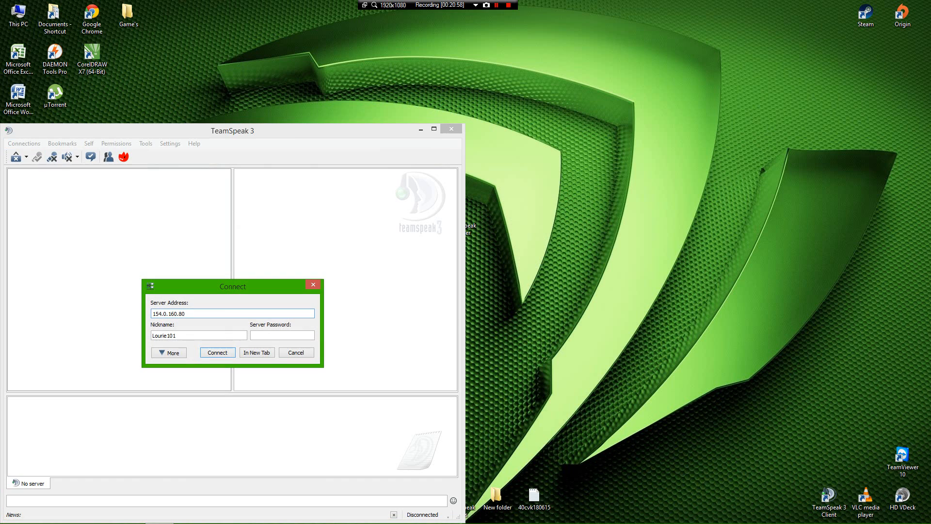
key(BackSpace)
text(host)
click(218, 353)
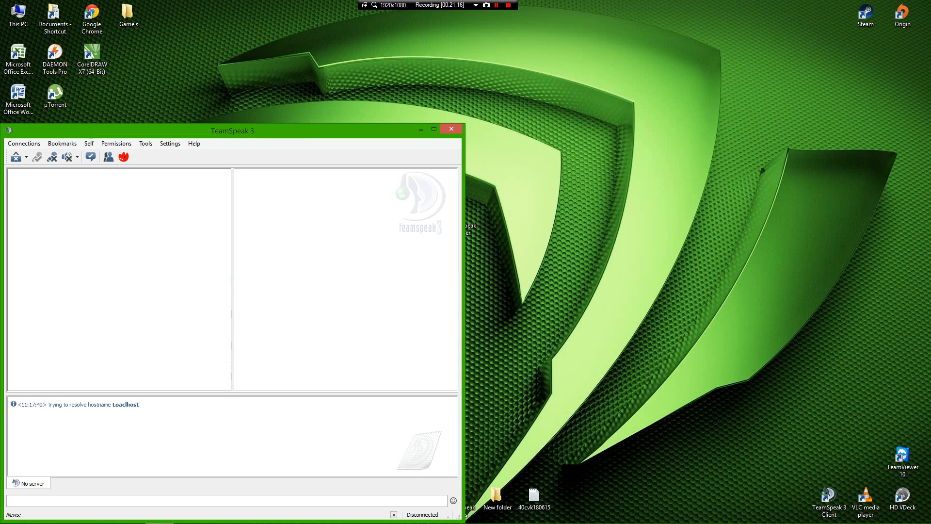
Step: Retry the connection with the server address edited to 'Loacalhost'
drag(232, 130, 571, 96)
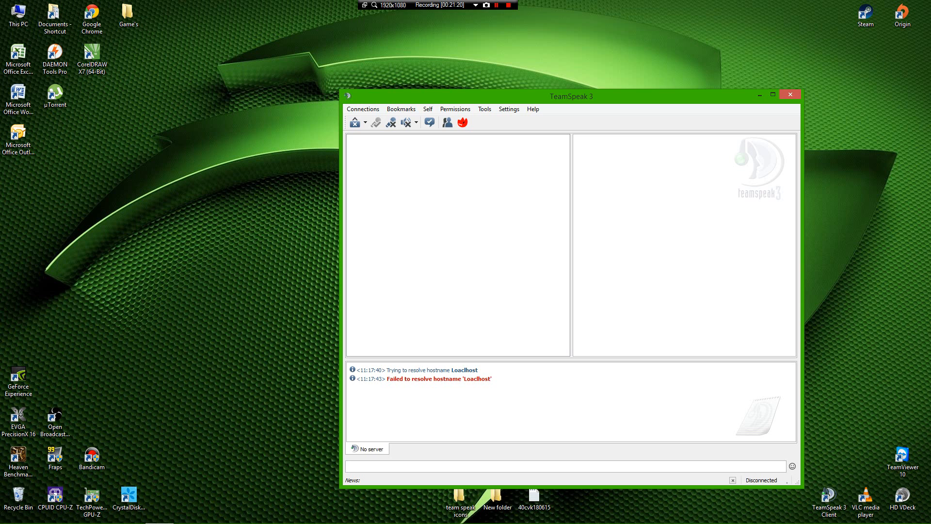
click(362, 109)
click(372, 120)
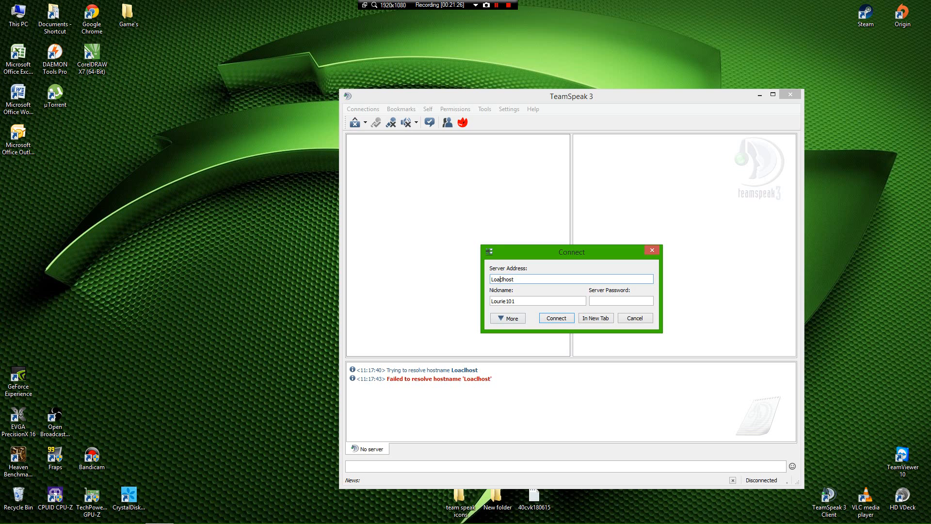
text(a)
key(Return)
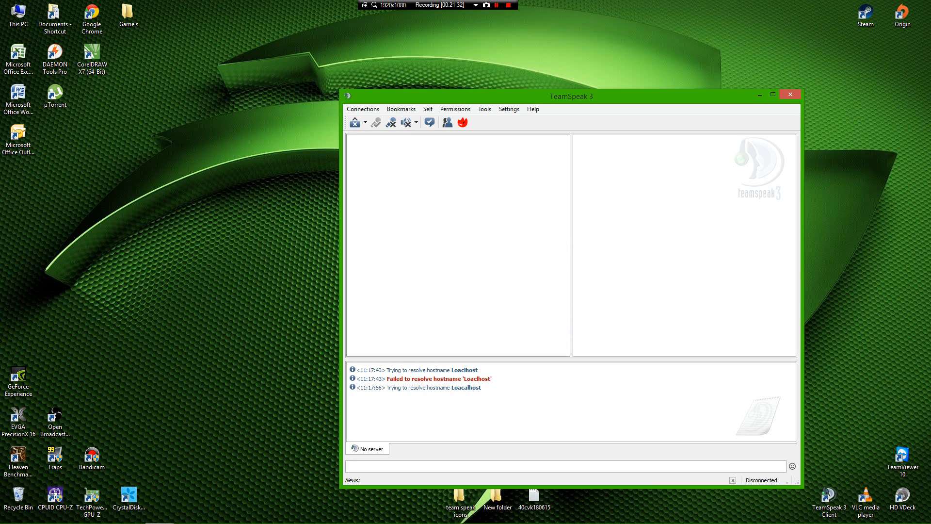
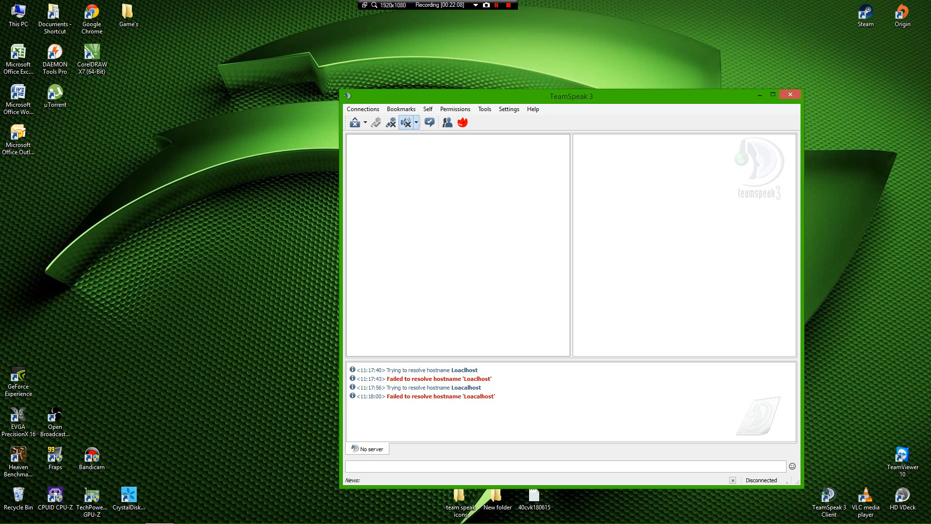
Step: Reconnect with the server address corrected to localhost
click(362, 109)
click(371, 120)
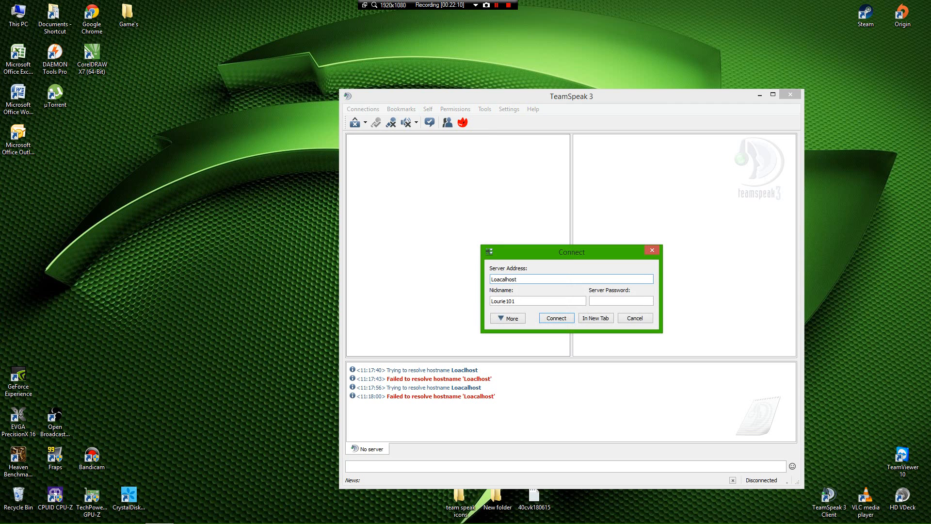
key(BackSpace)
key(BackSpace)
key(BackSpace)
key(BackSpace)
key(BackSpace)
key(BackSpace)
key(BackSpace)
key(BackSpace)
key(BackSpace)
key(BackSpace)
text(localhost)
key(Return)
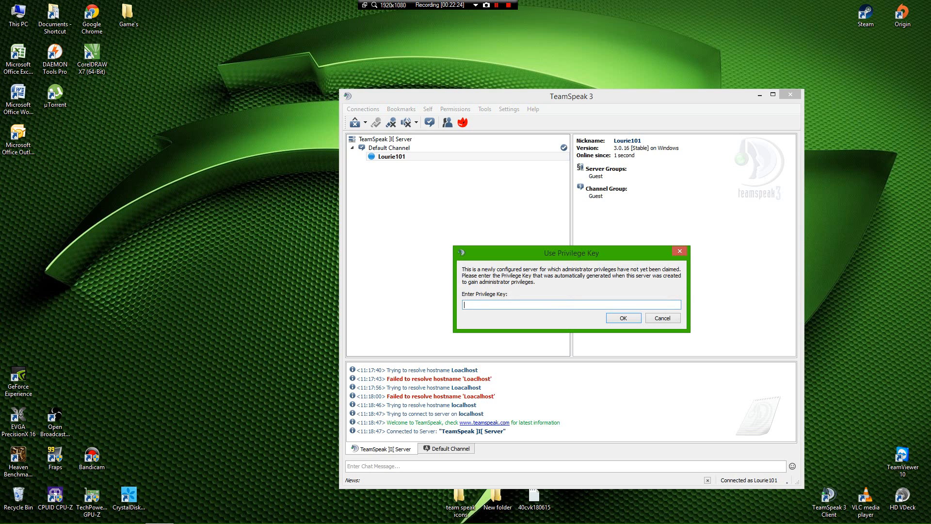
Step: Open the Admin Token text file from the Desktop's Team Speak 3 Server folder
drag(571, 253, 160, 142)
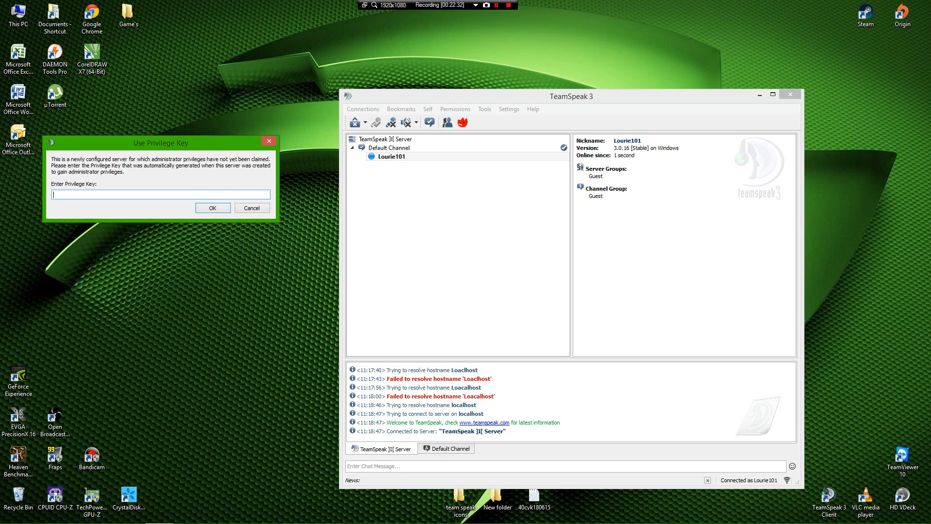
mouse_move(159, 523)
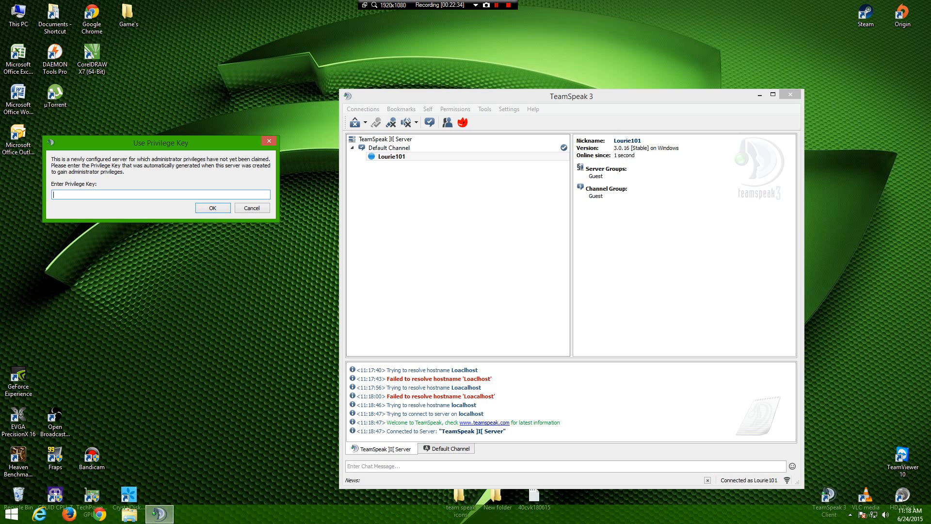
click(830, 502)
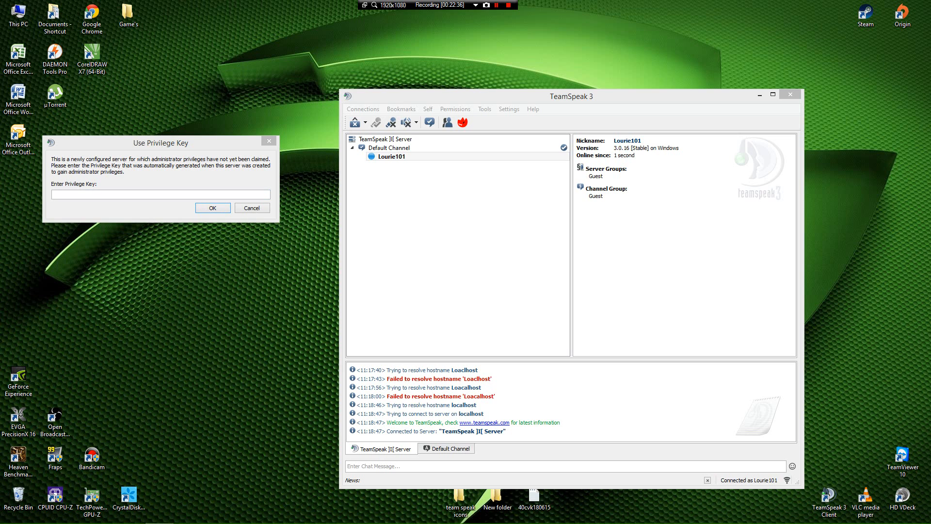
drag(160, 143, 143, 264)
mouse_move(159, 523)
click(12, 513)
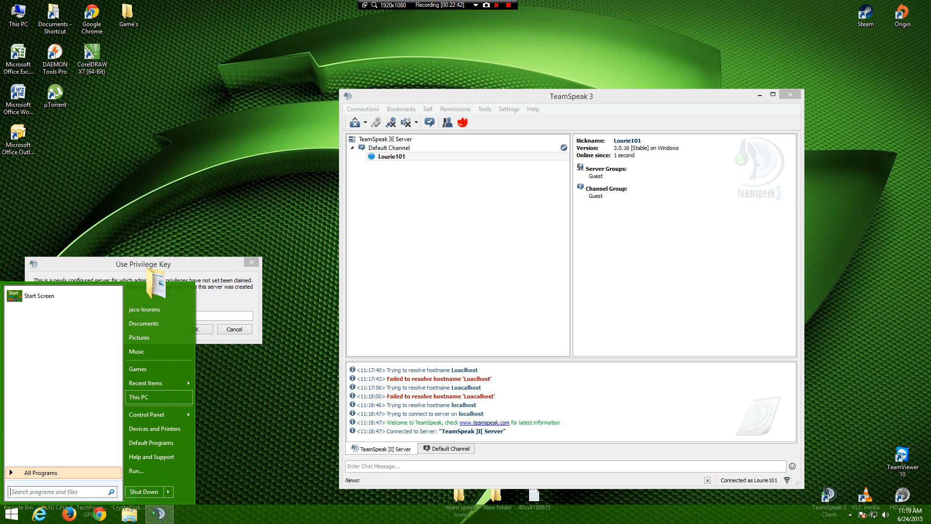
click(138, 397)
click(242, 242)
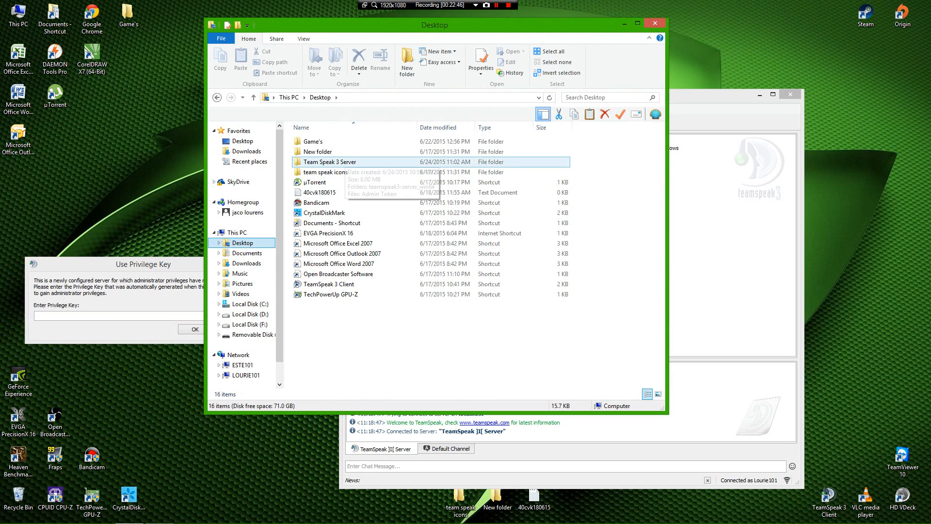
click(349, 162)
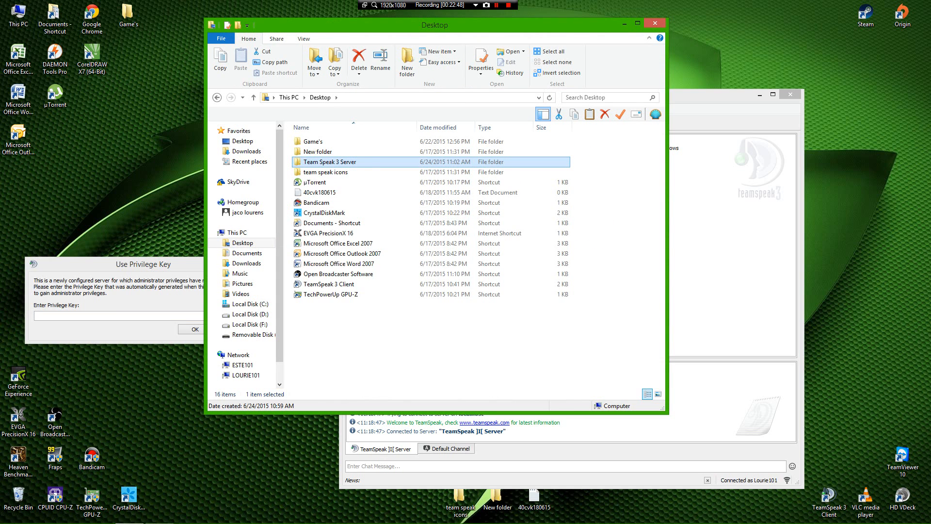
double_click(348, 162)
double_click(330, 152)
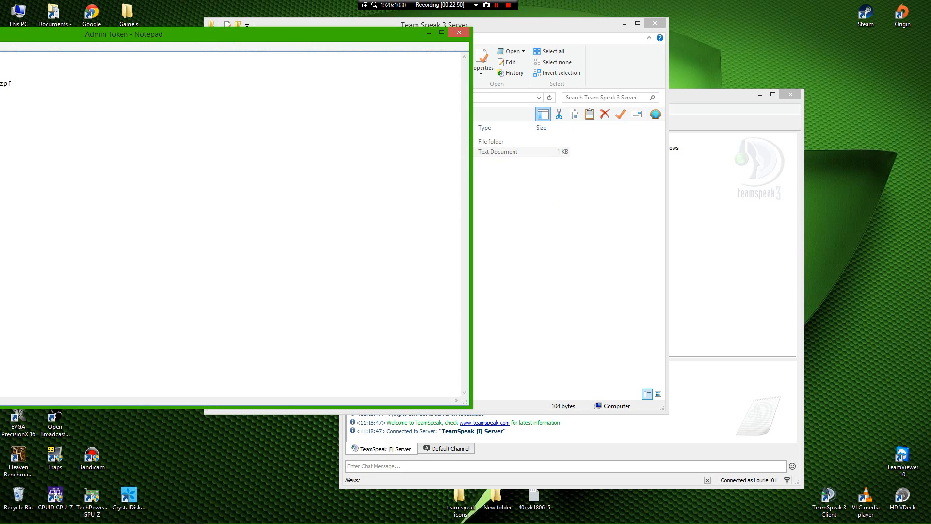
click(655, 23)
Step: Copy the server admin token, submit it as the privilege key, and dismiss the confirmation
drag(291, 34, 850, 84)
drag(570, 133, 415, 134)
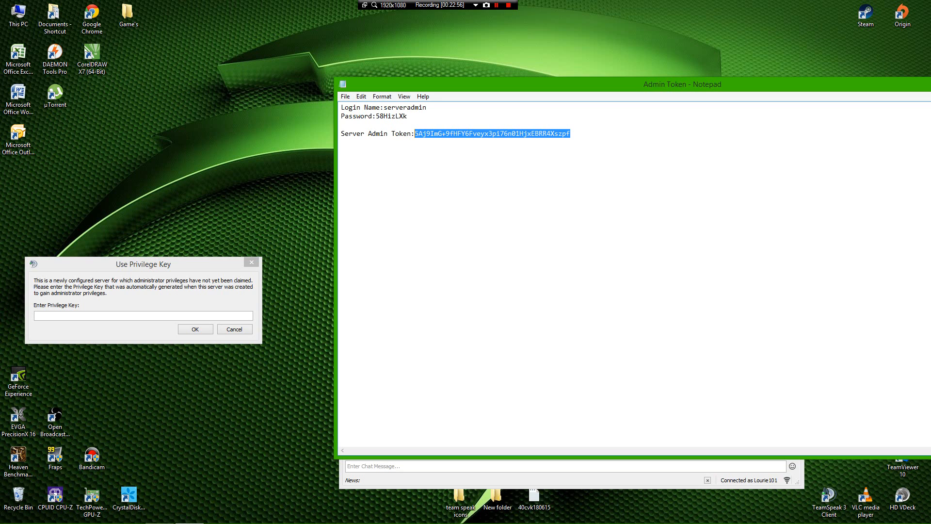
right_click(416, 133)
click(436, 165)
right_click(123, 316)
click(146, 369)
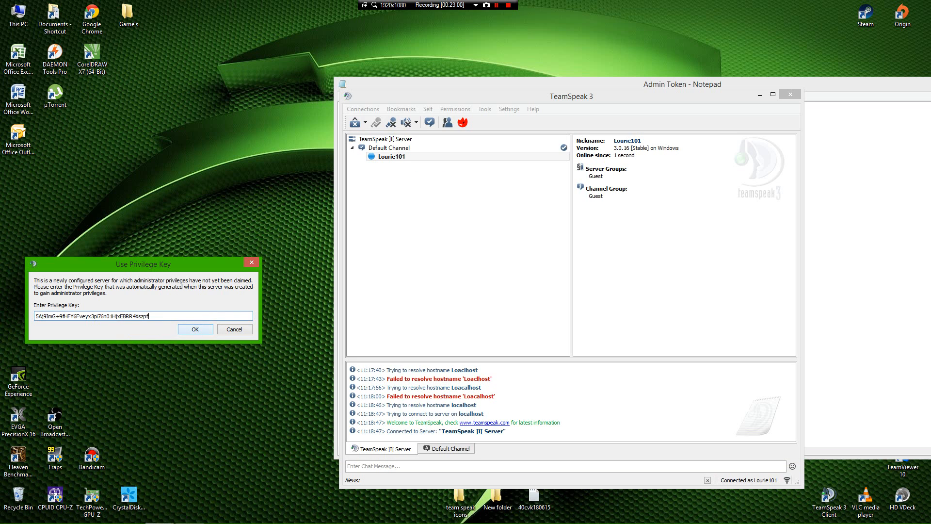
key(Return)
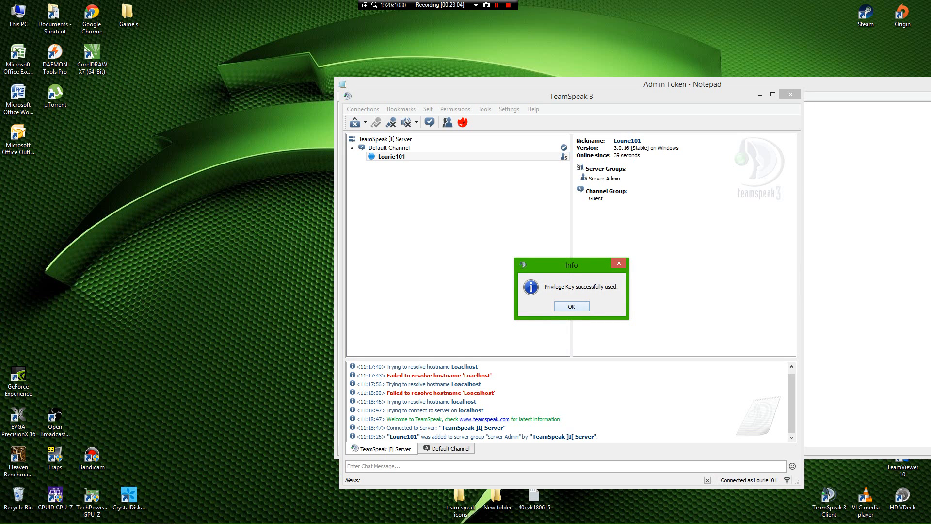
key(Return)
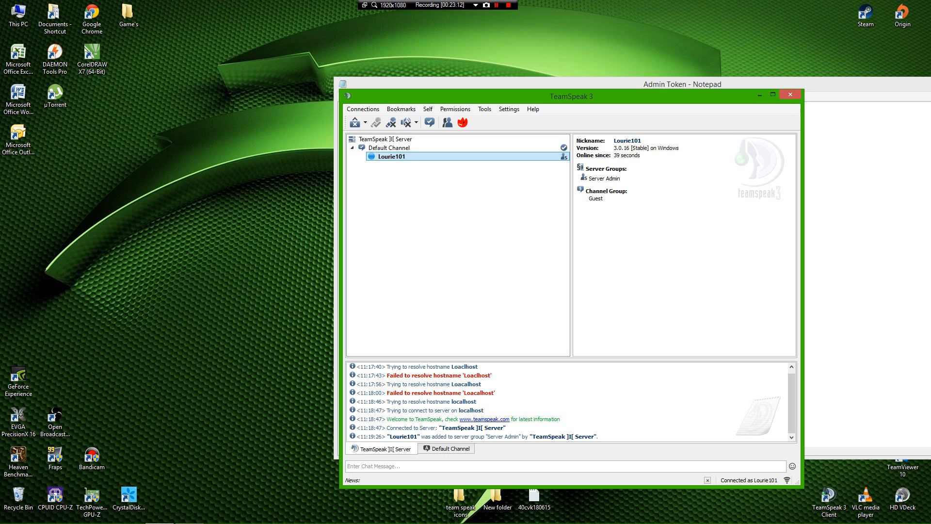
Step: Close the Admin Token notes and reopen the Connect dialog showing localhost
drag(536, 96, 420, 67)
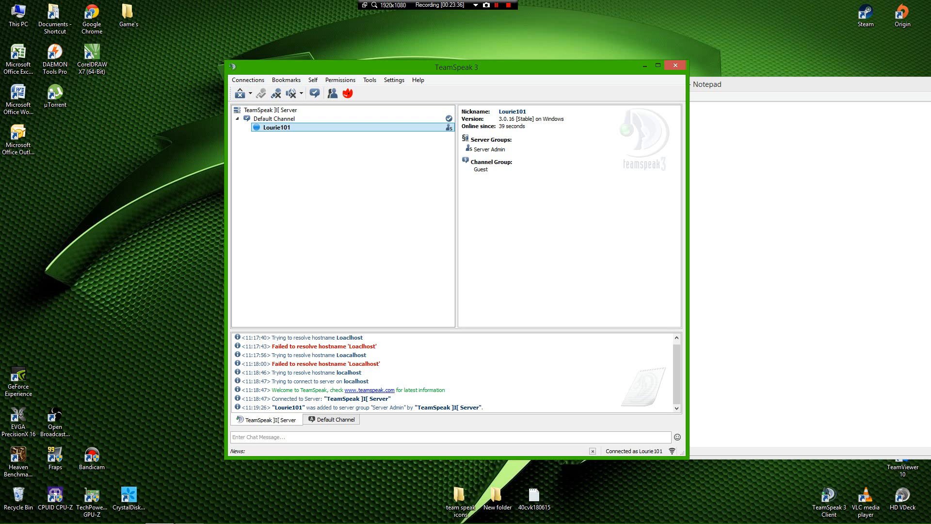
drag(281, 60, 612, 78)
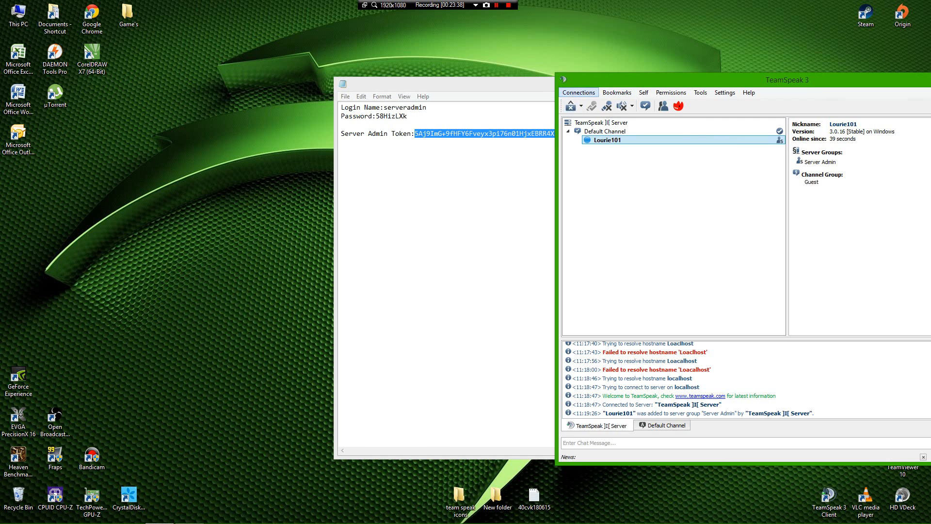
click(579, 92)
drag(514, 84, 212, 97)
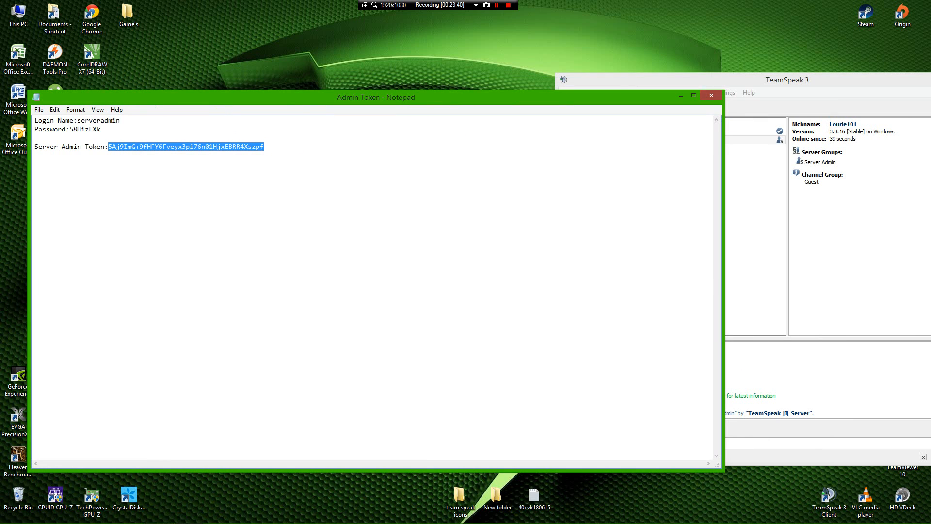
click(711, 95)
click(579, 93)
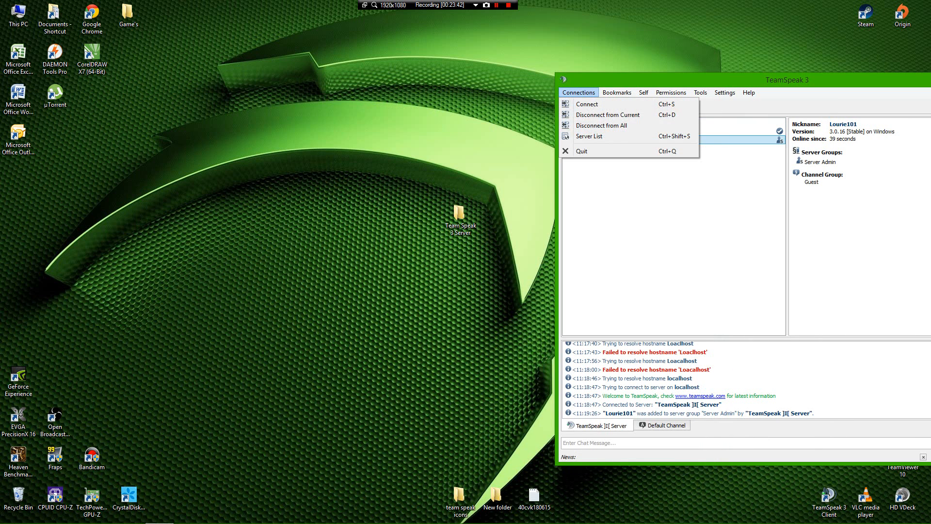
click(586, 104)
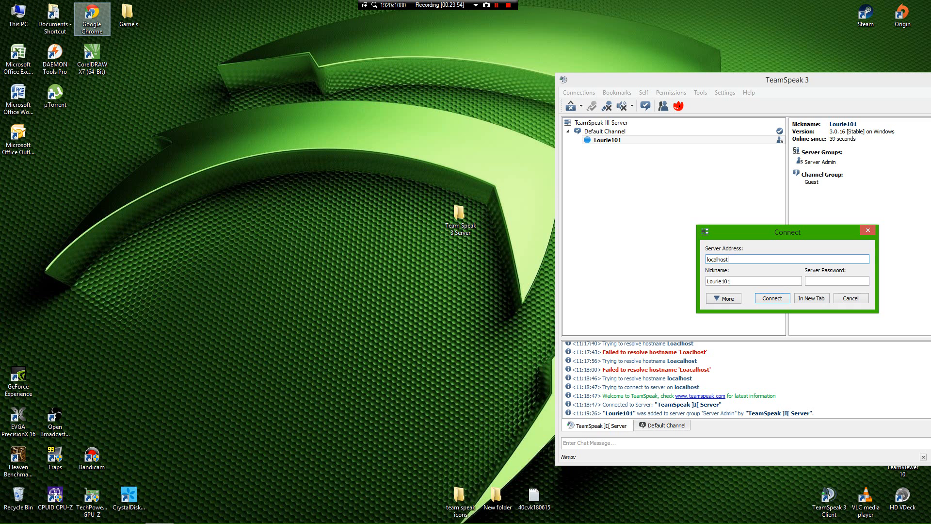
Step: Search 'what my ip' in Chrome and copy the public IP 105.184.117.164
double_click(92, 20)
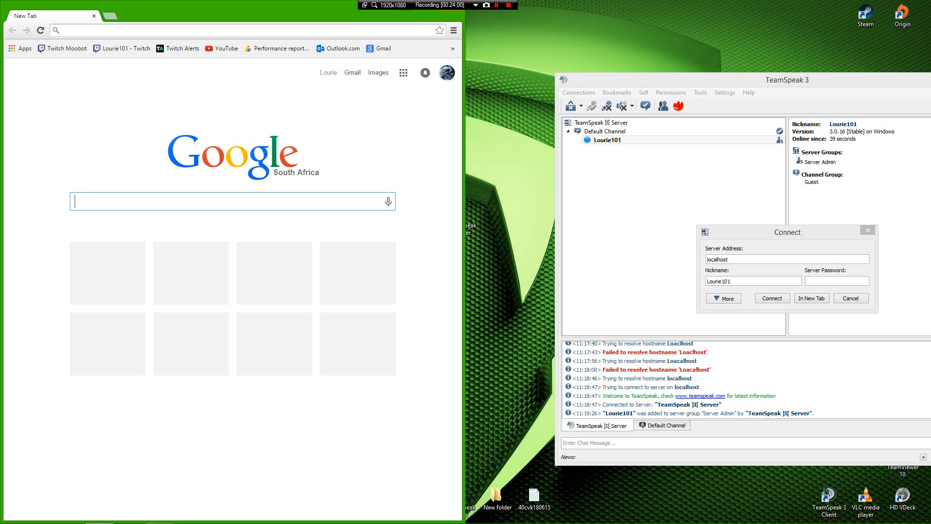
text(what)
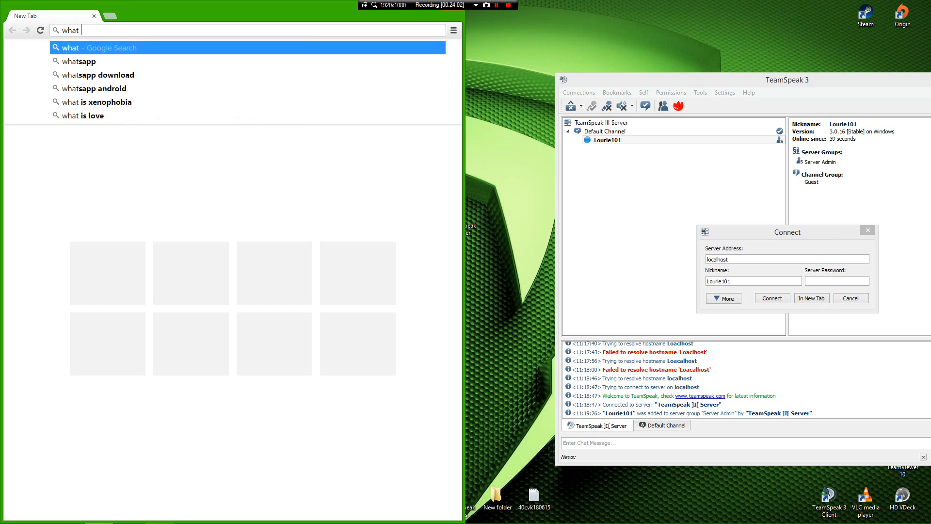
text( my ip)
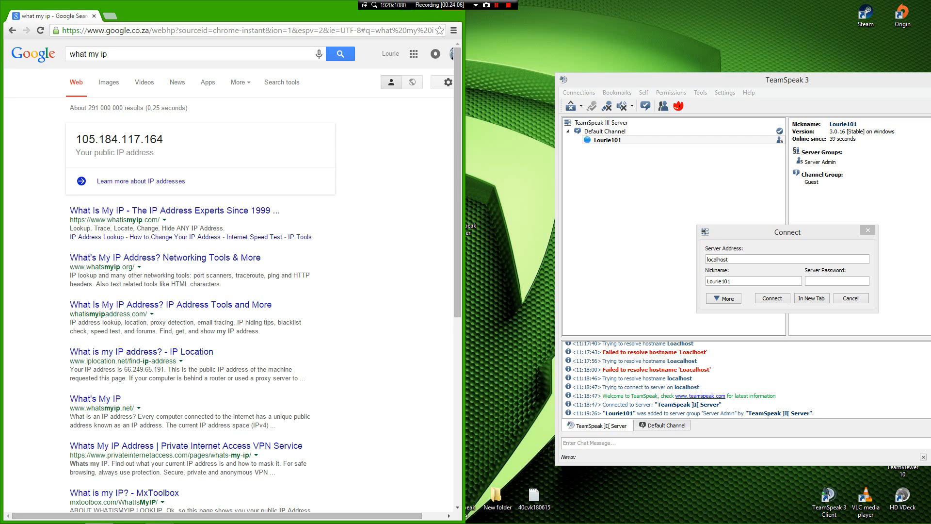
drag(75, 139, 163, 139)
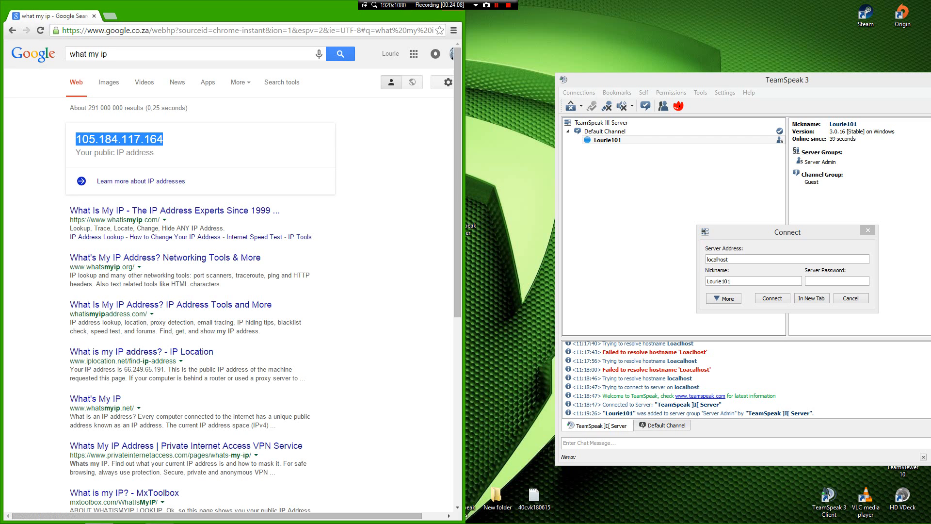
right_click(147, 138)
click(165, 144)
Step: Replace localhost with 105.184.117.164 as the server address and connect
drag(788, 232, 497, 107)
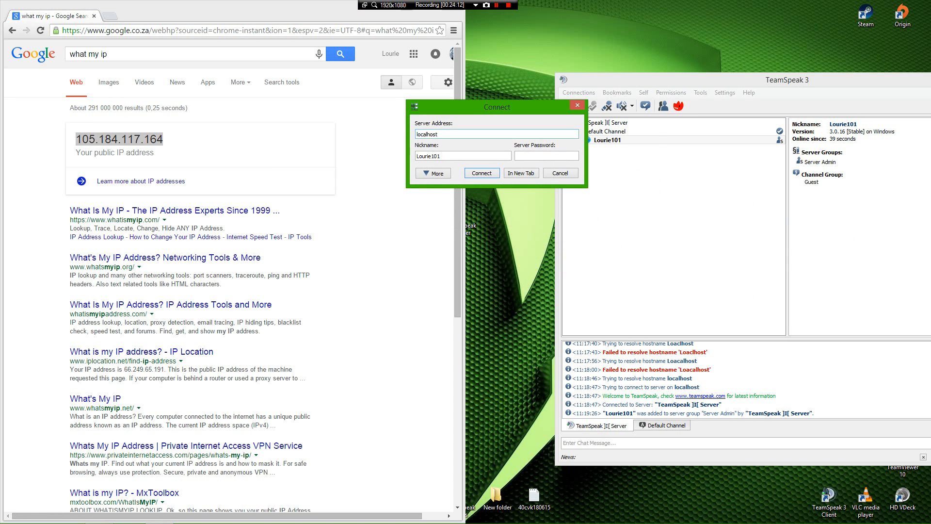
double_click(427, 135)
drag(497, 107, 708, 163)
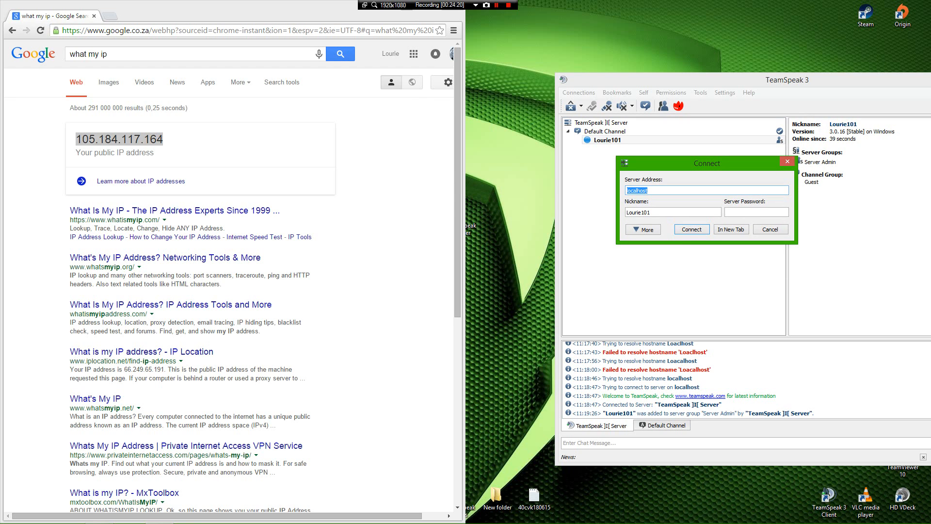
click(663, 190)
key(ctrl+v)
key(ctrl+a)
key(BackSpace)
key(ctrl+v)
click(692, 229)
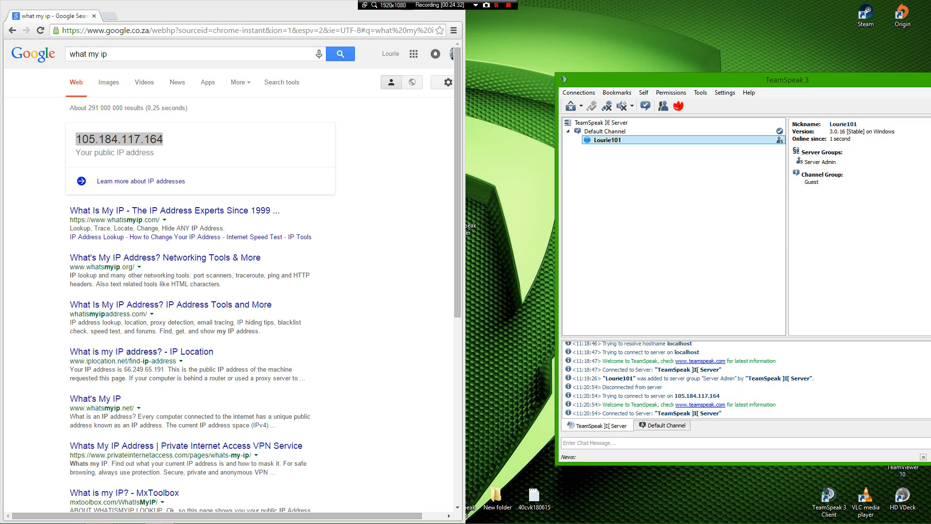
Step: Minimize Chrome and move the TeamSpeak window to mid-screen
key(super+Down)
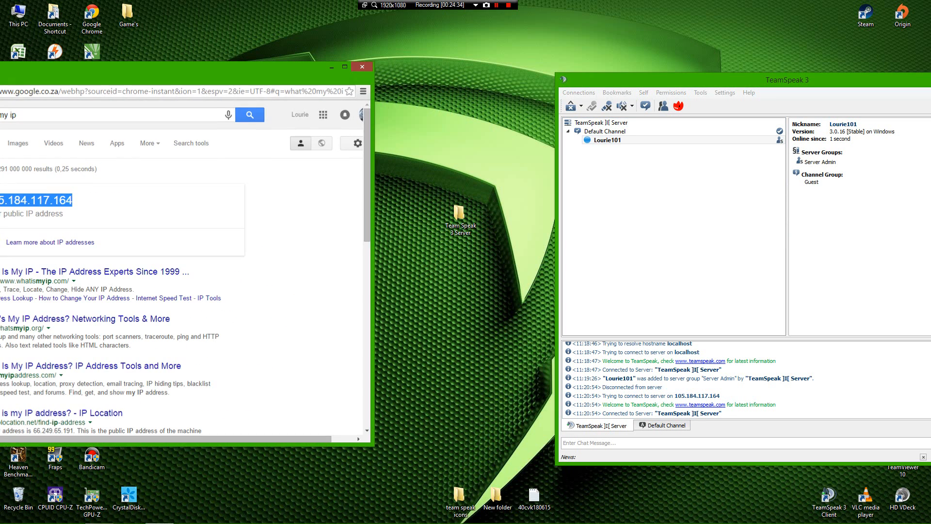
key(super+Down)
drag(747, 80, 430, 58)
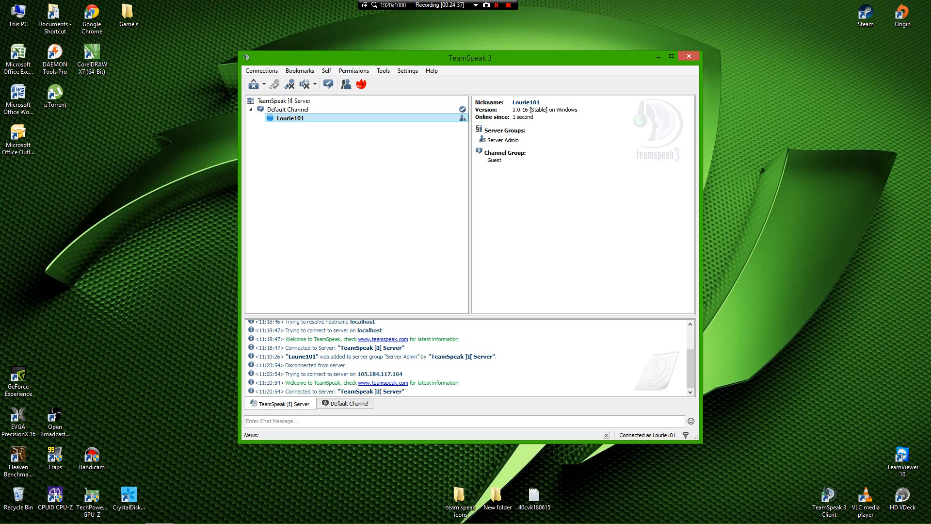
Step: Show the context menu for the TeamSpeak ]I[ Server entry in the channel tree
right_click(274, 101)
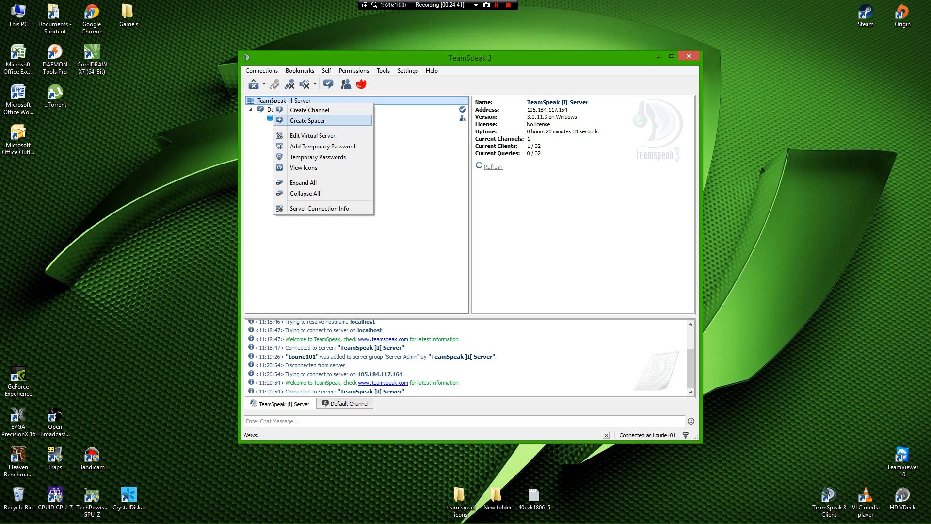
click(310, 110)
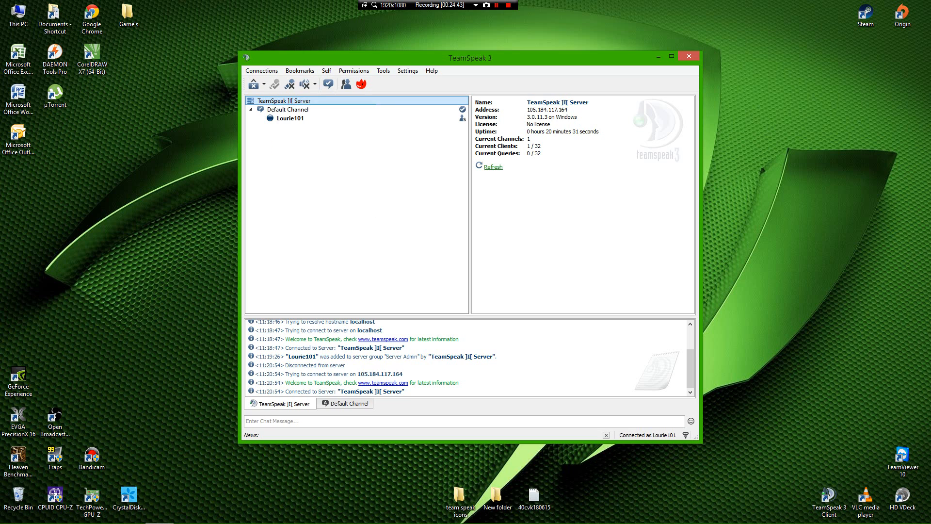
click(286, 110)
click(257, 103)
right_click(255, 103)
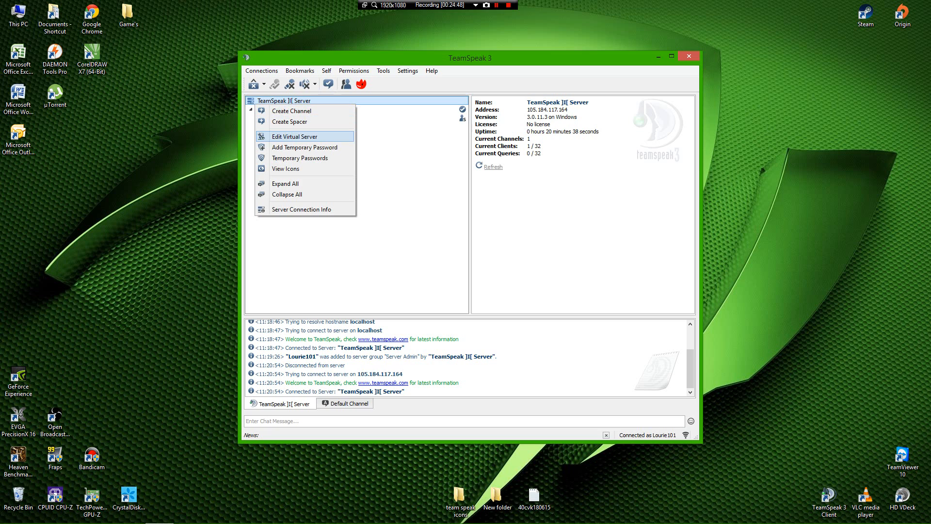
Step: Rename the virtual server to the user's nickname followed by 'TS 3 server' and apply it
click(294, 136)
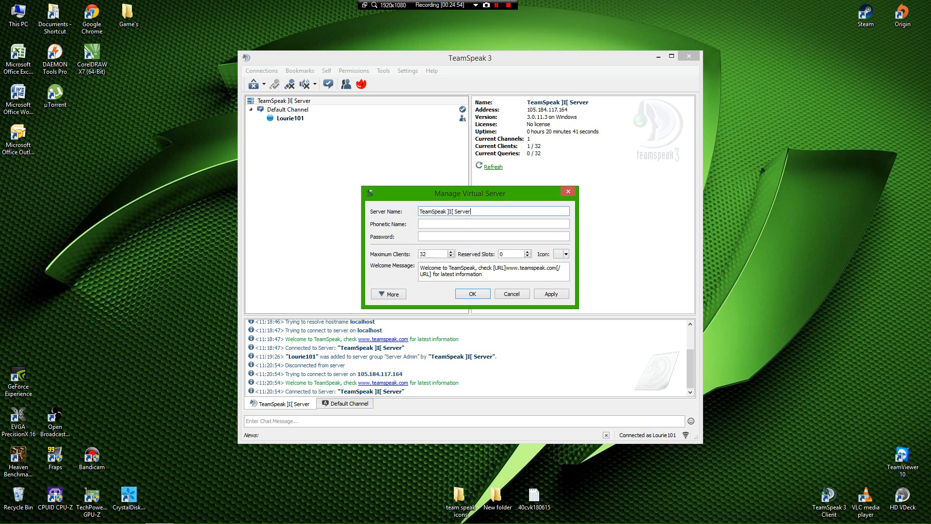
key(BackSpace)
key(BackSpace)
key(BackSpace)
key(BackSpace)
key(BackSpace)
key(BackSpace)
key(BackSpace)
key(BackSpace)
key(BackSpace)
key(BackSpace)
key(BackSpace)
key(BackSpace)
key(BackSpace)
key(BackSpace)
key(BackSpace)
key(BackSpace)
key(BackSpace)
key(BackSpace)
key(BackSpace)
key(BackSpace)
text(LOurie101)
click(426, 211)
key(BackSpace)
text(o#)
key(BackSpace)
text(3 server)
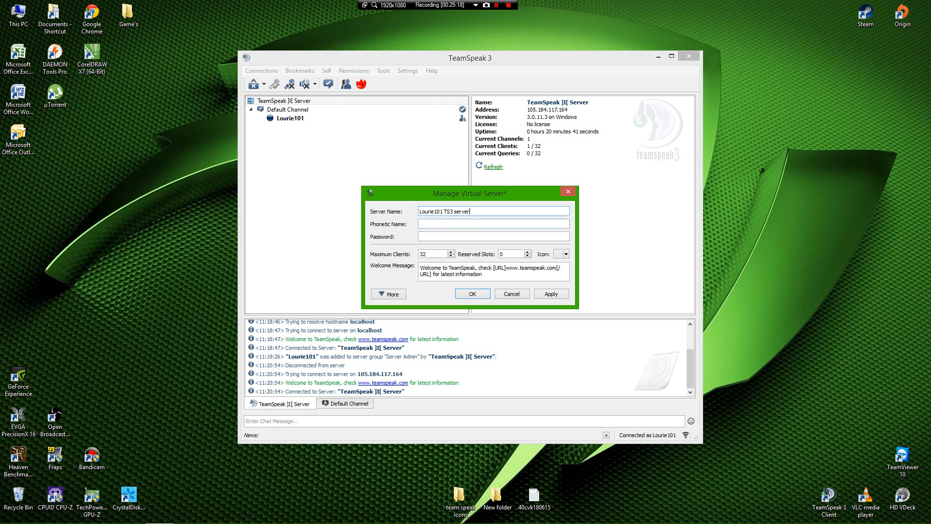
key(Left)
key(Left)
key(Left)
key(Left)
key(Left)
key(Left)
key(Left)
key(Left)
key(End)
click(552, 294)
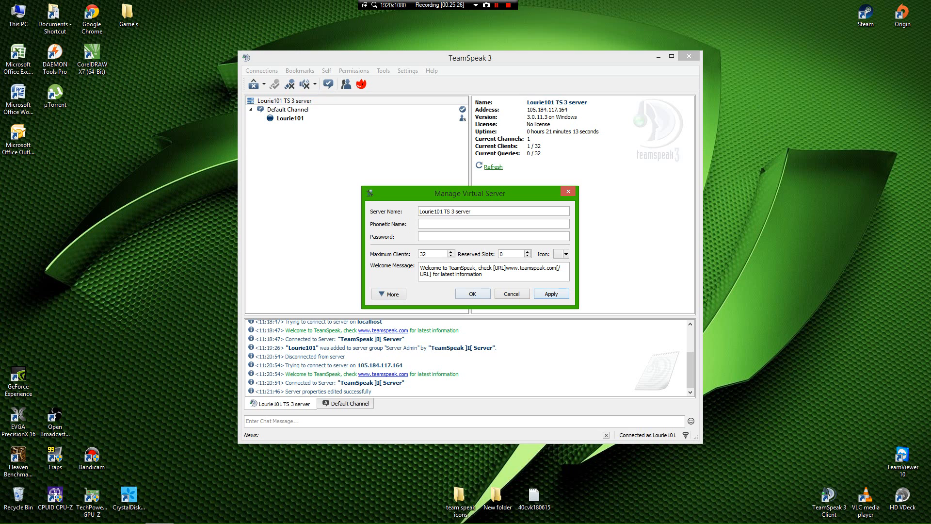
click(472, 294)
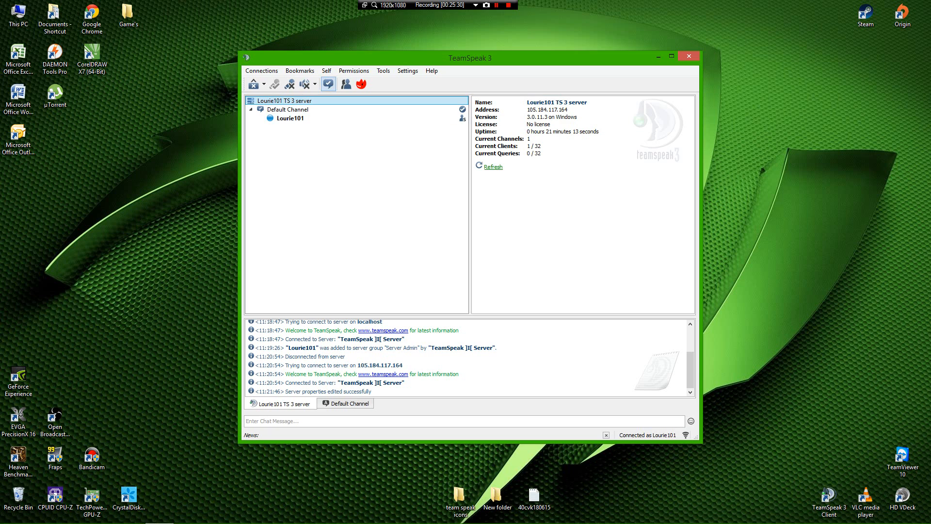
click(262, 70)
mouse_move(299, 70)
mouse_move(262, 71)
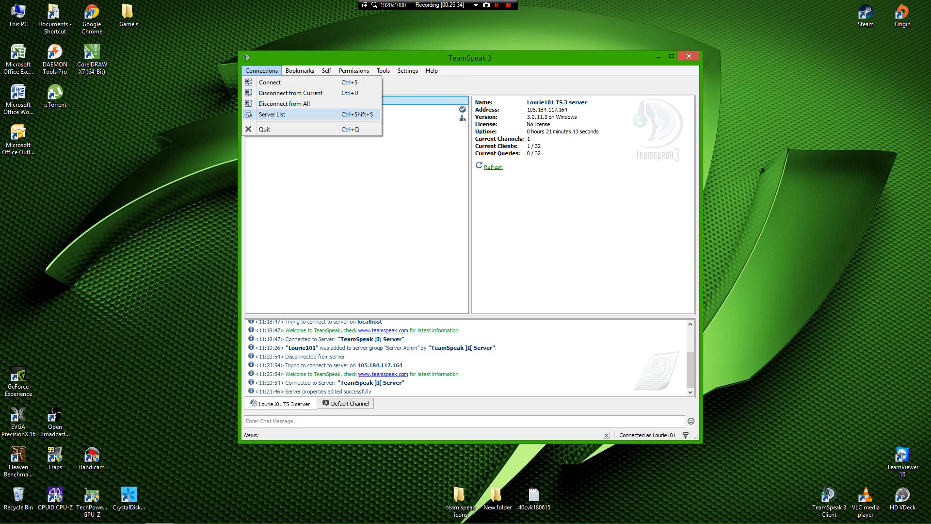
click(268, 114)
click(602, 200)
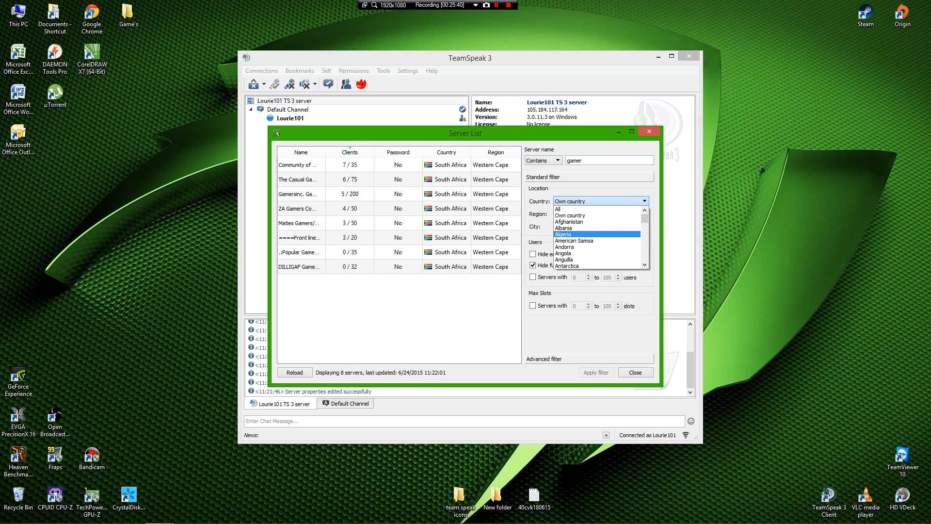
key(s)
key(s)
key(s)
key(s)
key(s)
key(s)
key(s)
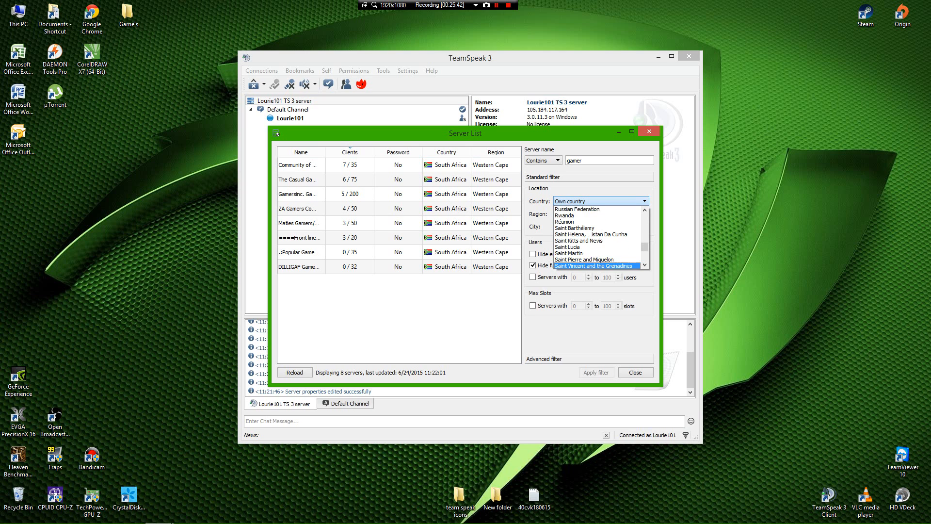
key(s)
key(s)
scroll(598, 238, down, 5)
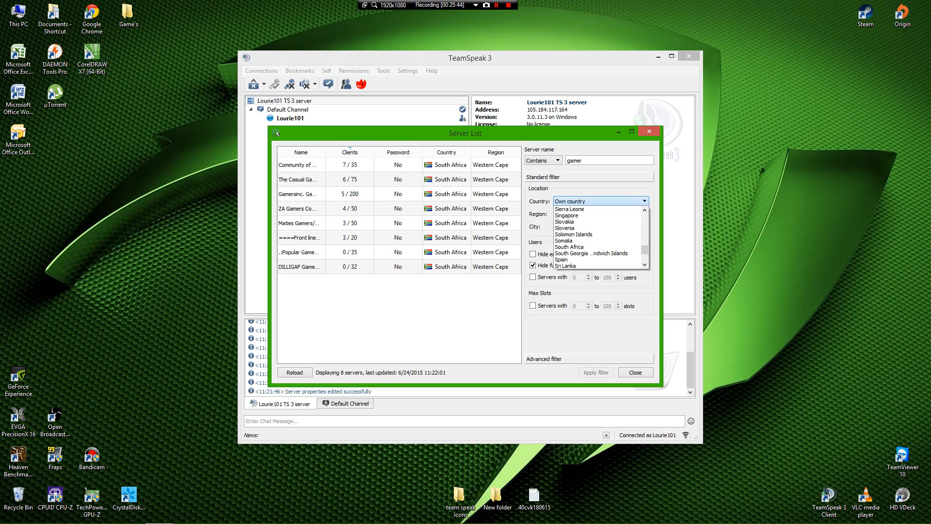
click(582, 247)
key(ctrl+a)
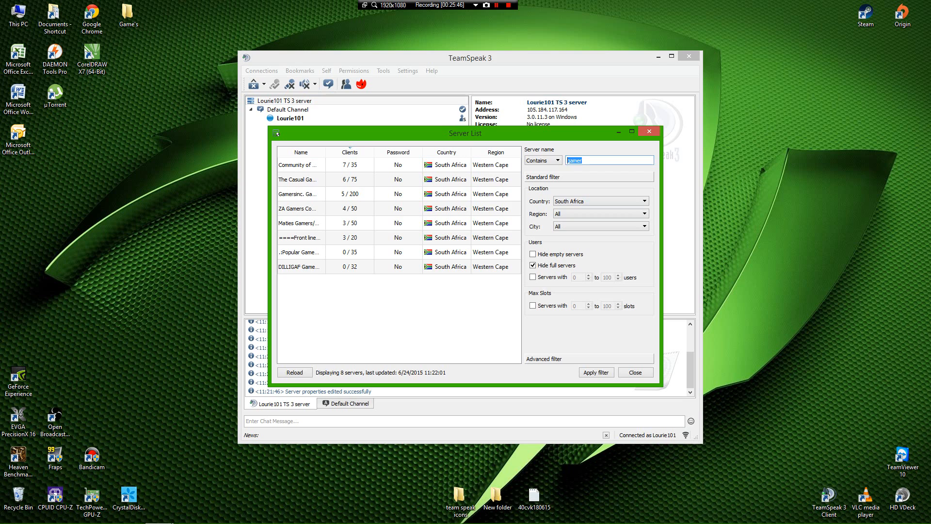
key(BackSpace)
text(LOU)
key(BackSpace)
text(ourie101)
click(597, 372)
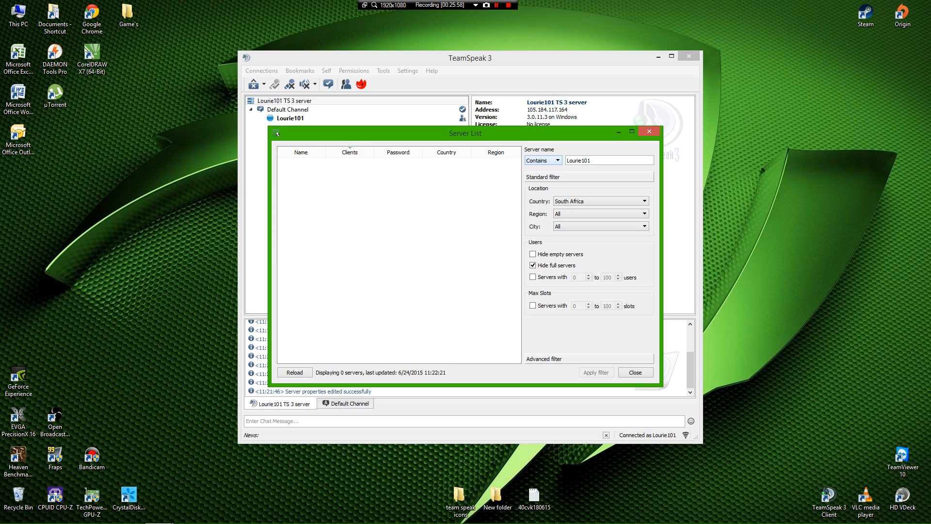
key(BackSpace)
key(BackSpace)
key(BackSpace)
key(BackSpace)
key(BackSpace)
key(Return)
click(295, 373)
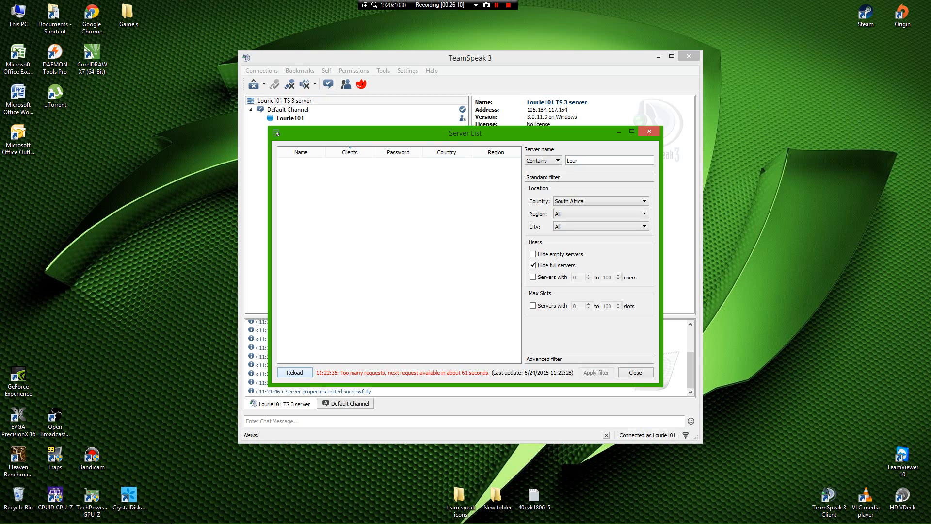
click(649, 131)
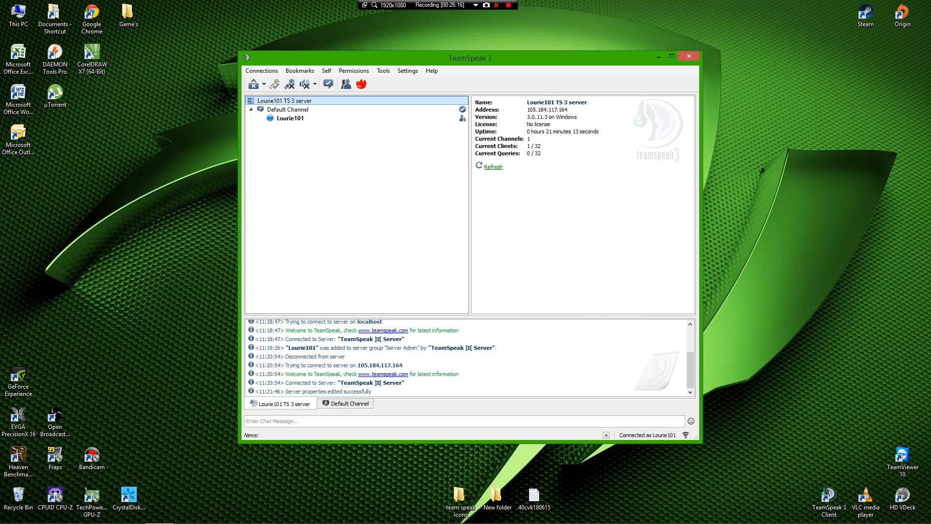
Step: Choose Create Channel from the channel tree's right-click menu
right_click(293, 207)
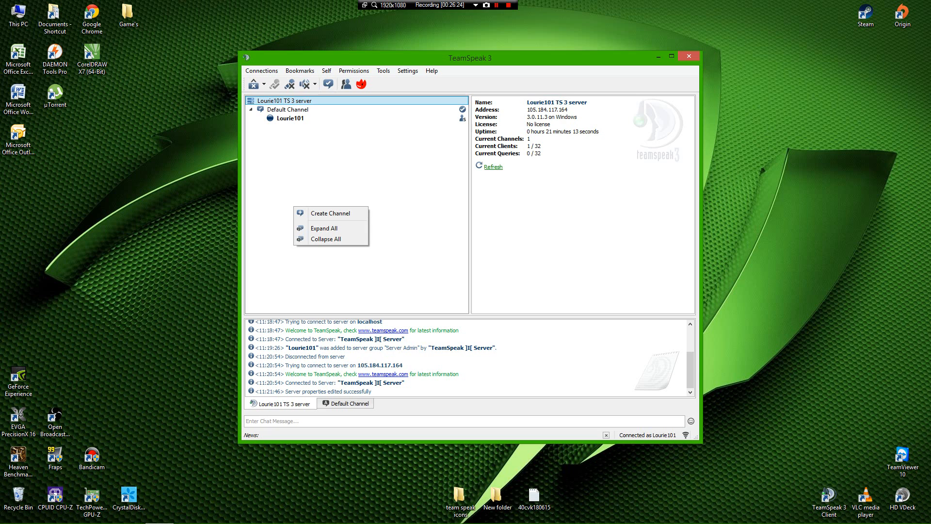
right_click(290, 155)
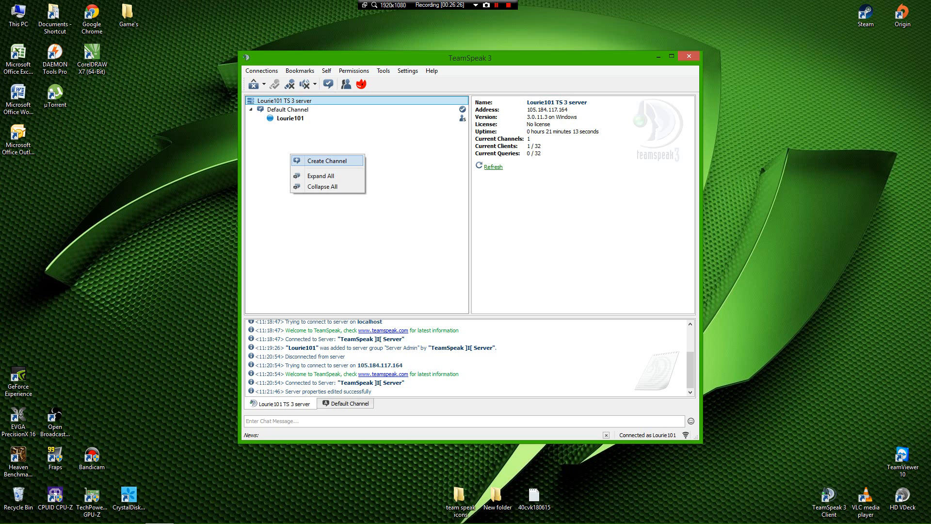
click(310, 160)
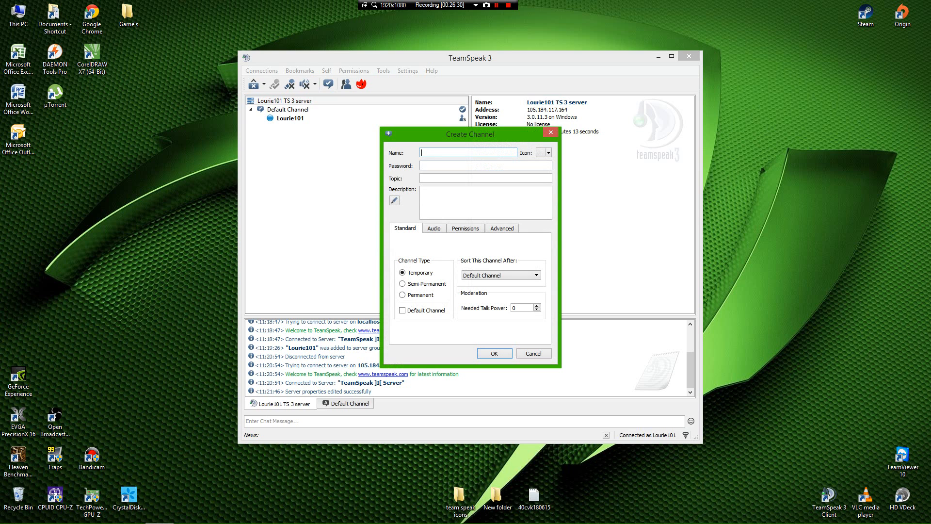
Step: Create a Permanent channel named VIP with a channel password
text(A)
text(VIP)
click(427, 166)
text(12345)
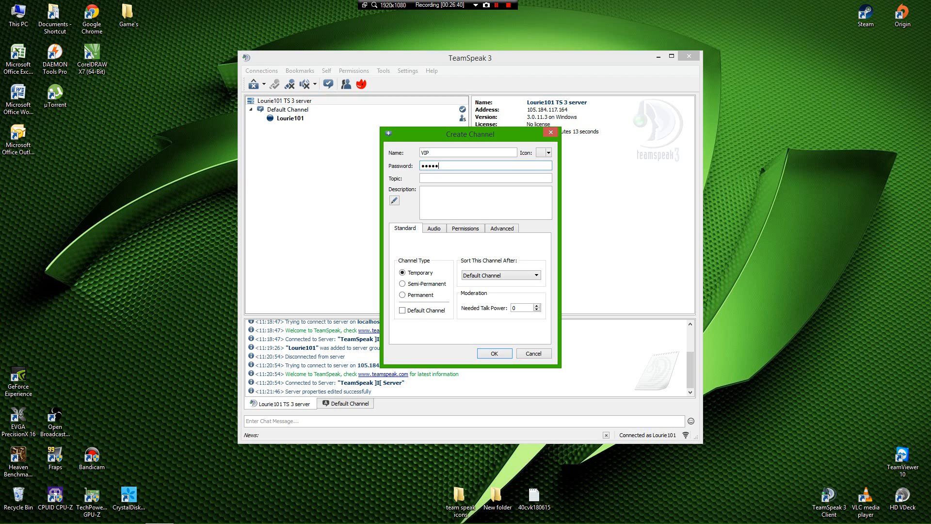
text(6)
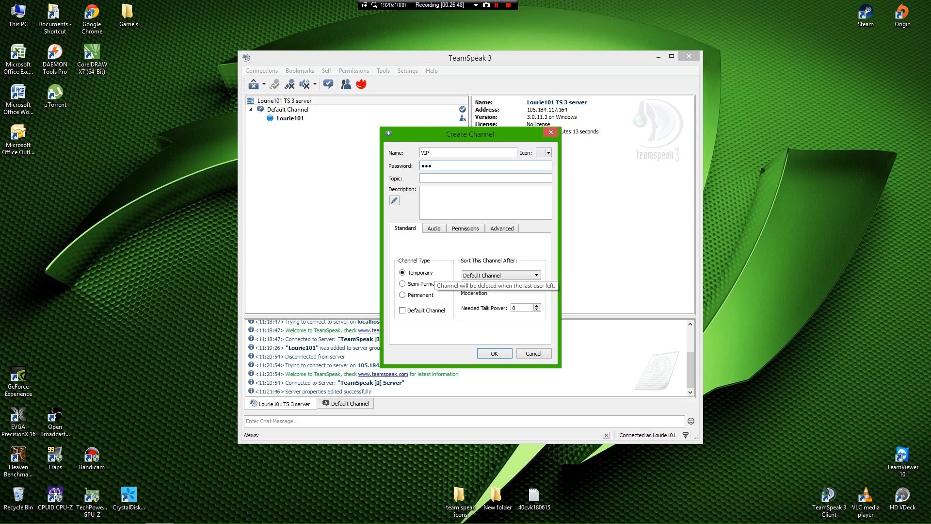
click(403, 294)
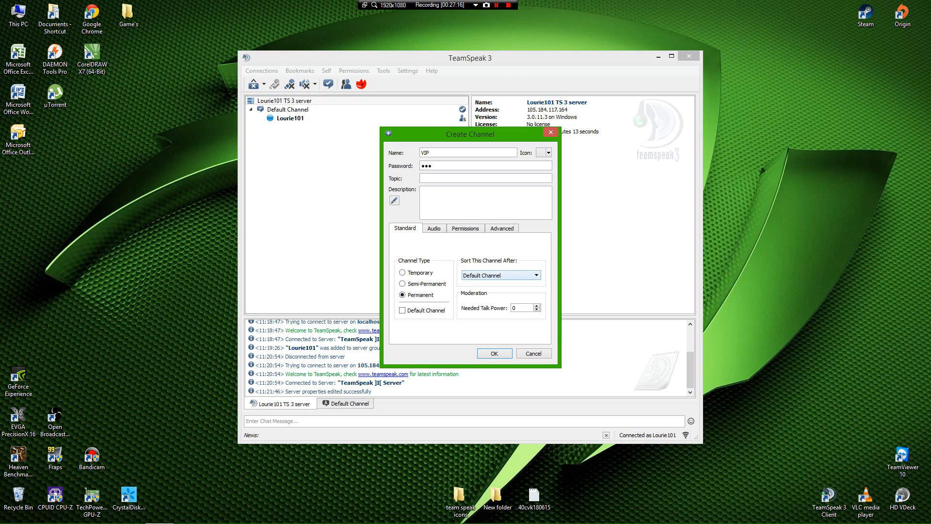
key(Return)
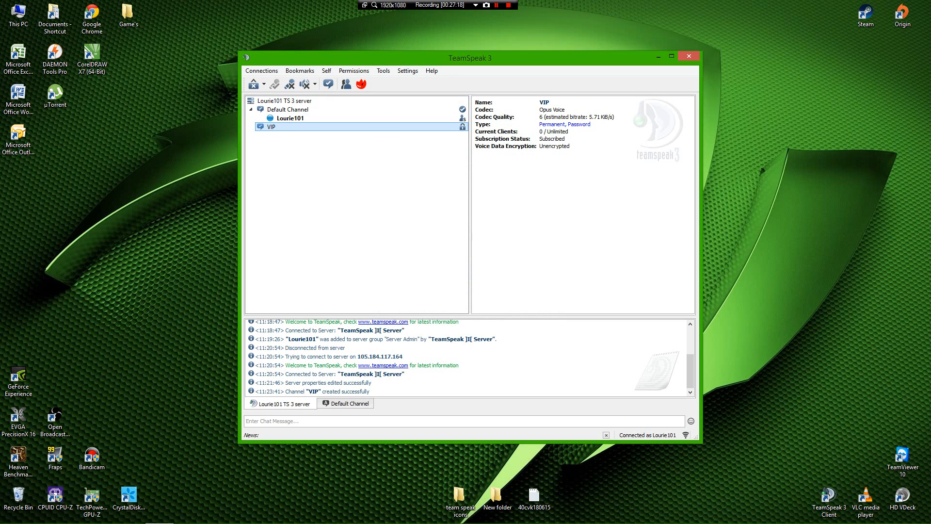
Step: Enter the VIP channel and dock the TeamSpeak window to the screen's left half
double_click(271, 127)
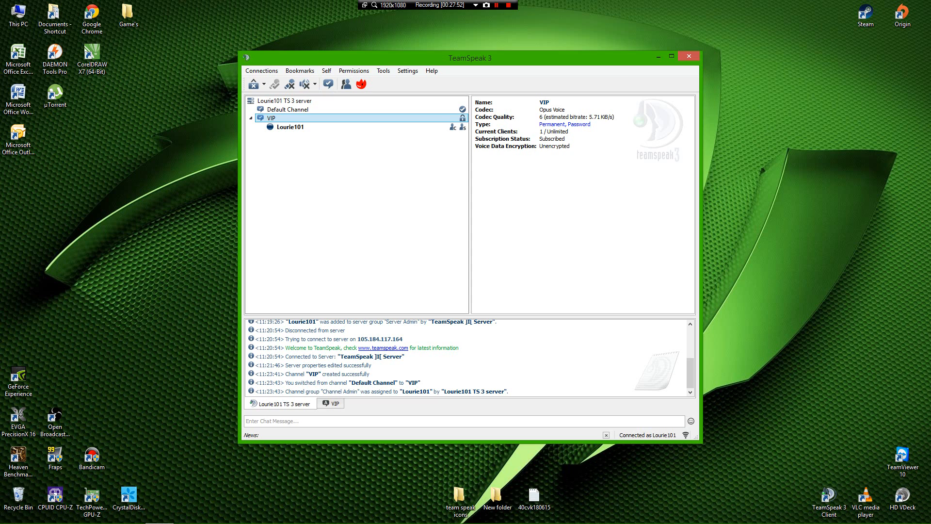
key(super+Right)
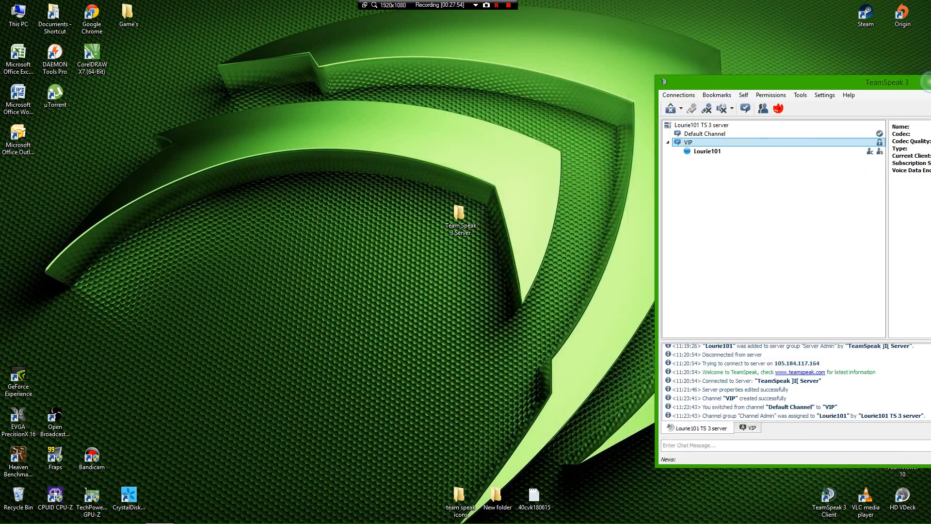
key(super+Left)
key(super+Left)
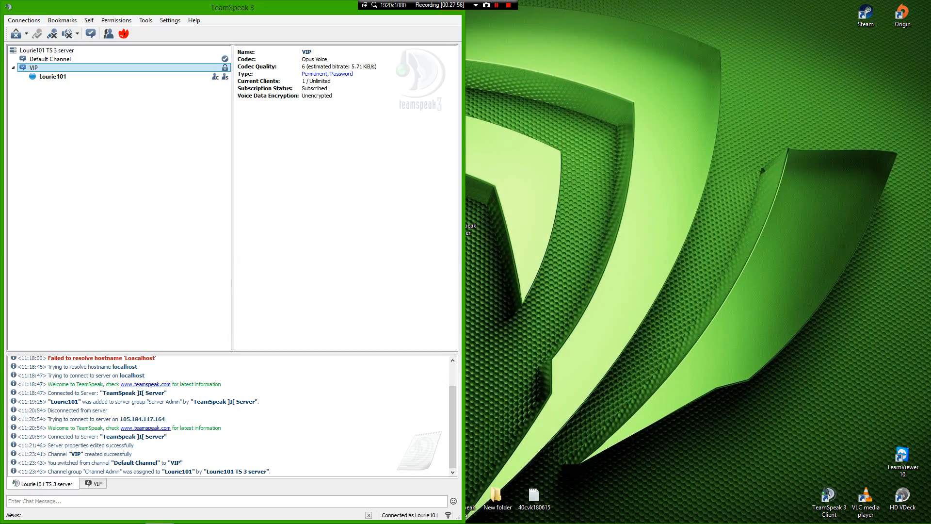